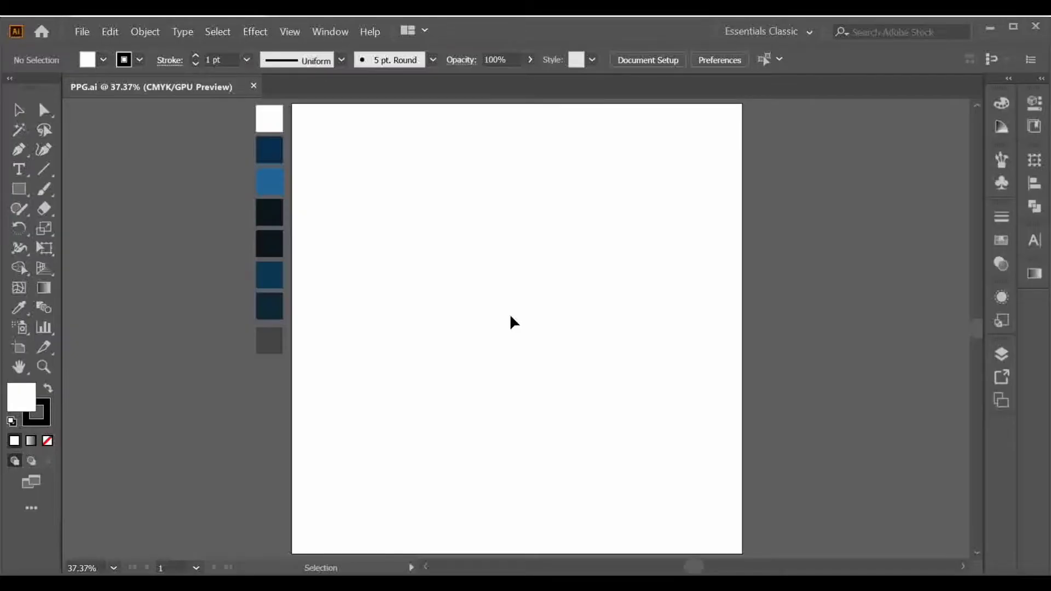
- Display the perspective grid on the artboard with the Perspective Grid tool and hide it again
left_click(39, 268)
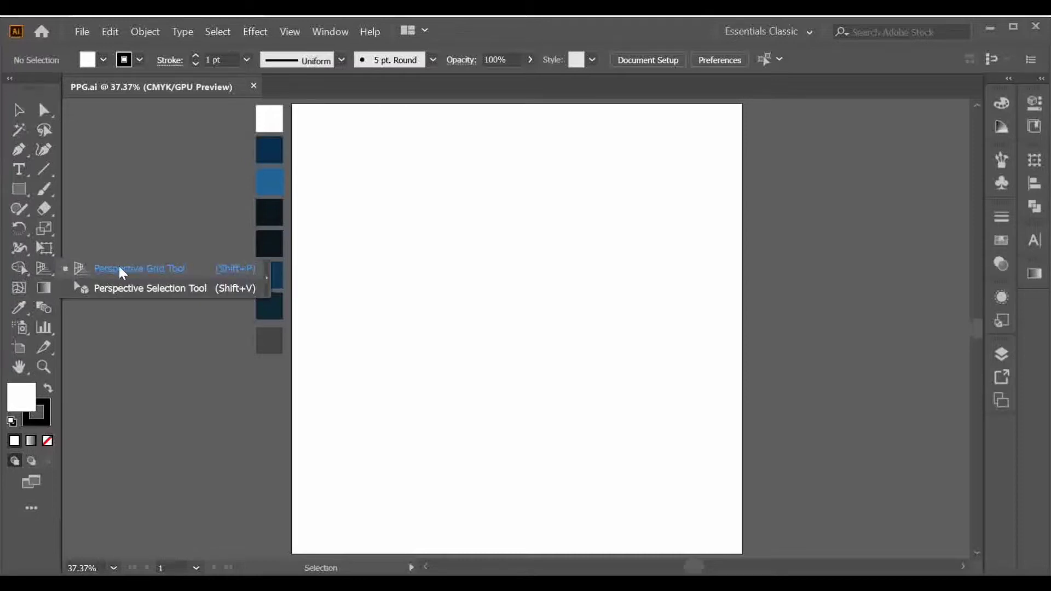
left_click(141, 269)
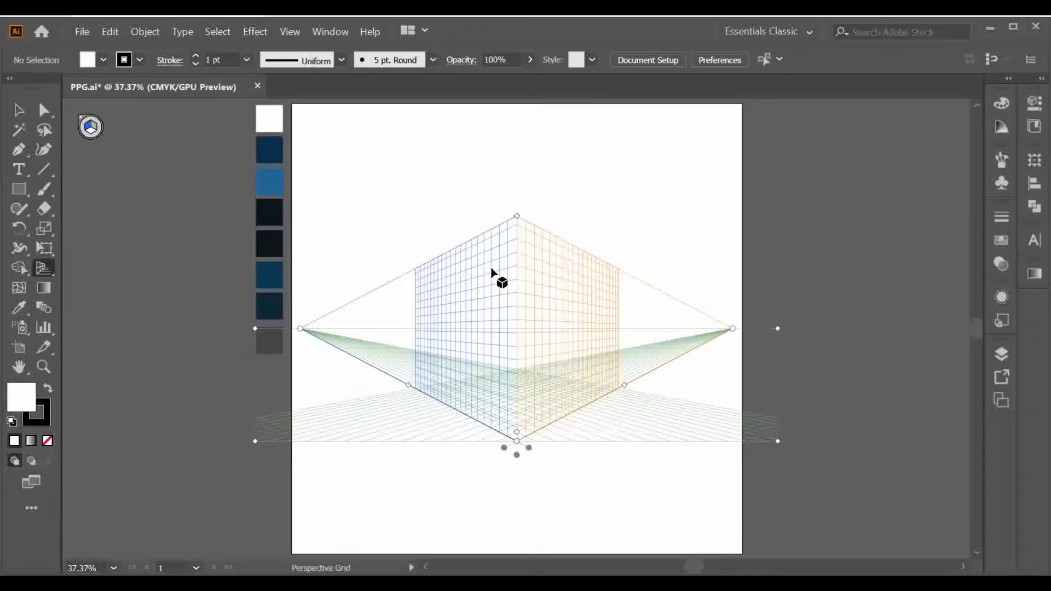
left_click(289, 33)
mouse_move(511, 524)
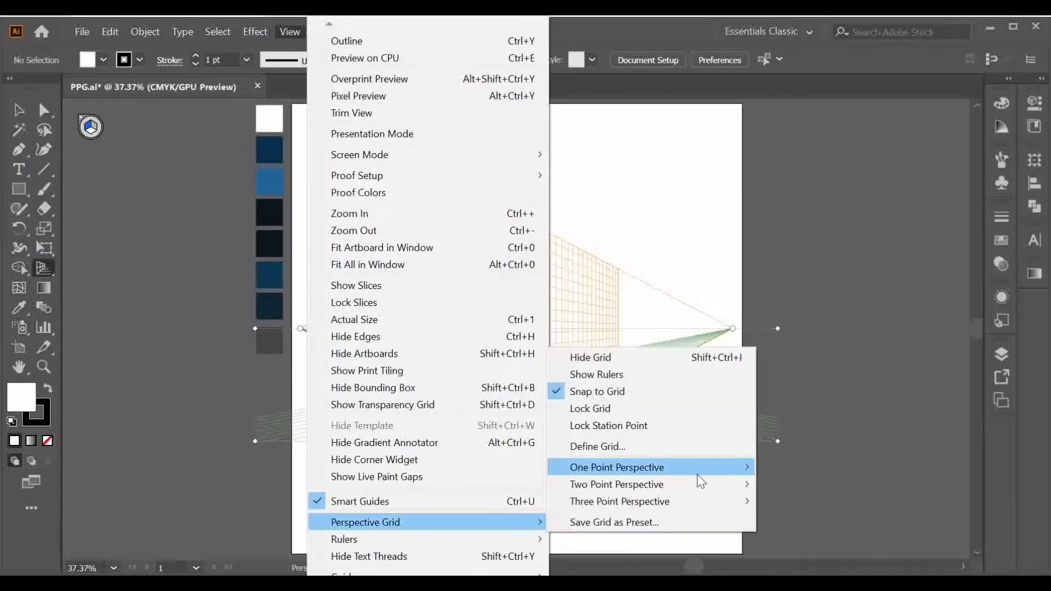
left_click(671, 356)
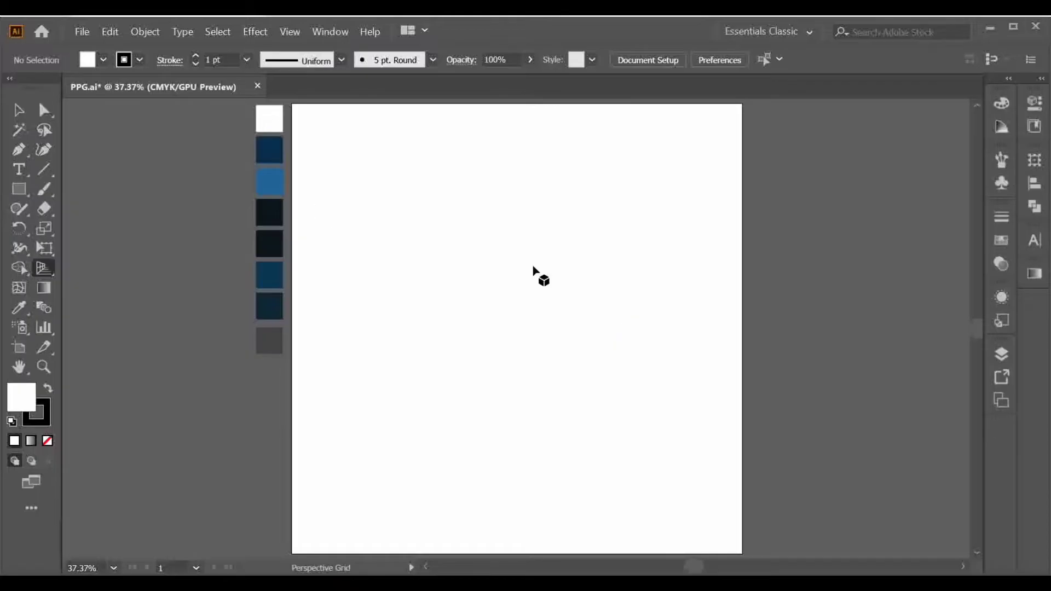
- Redisplay the perspective grid, try the Perspective Selection tool on it, and hide the grid once more
left_click(46, 267)
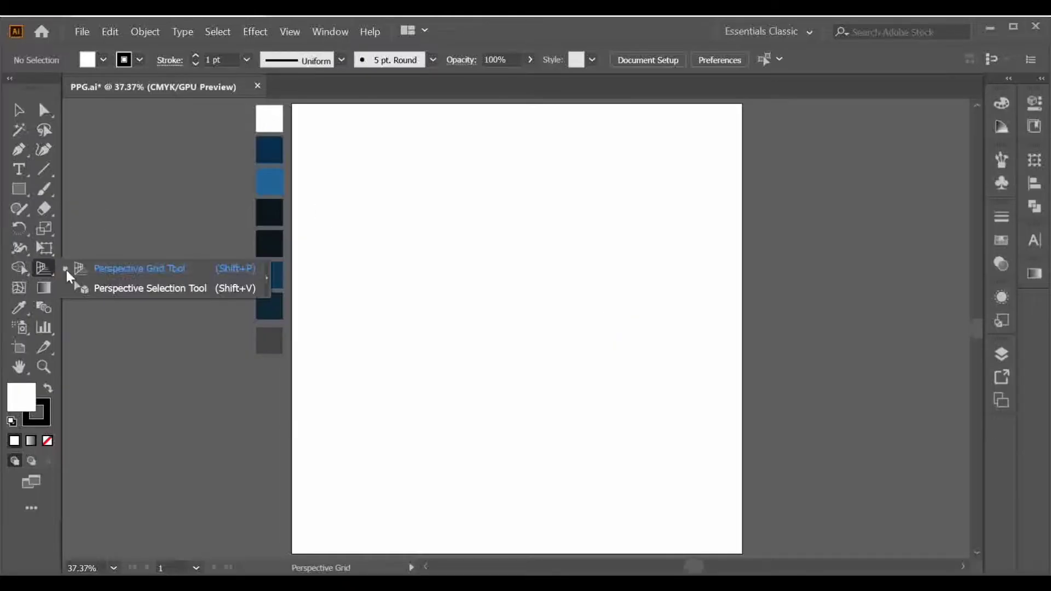
left_click(18, 110)
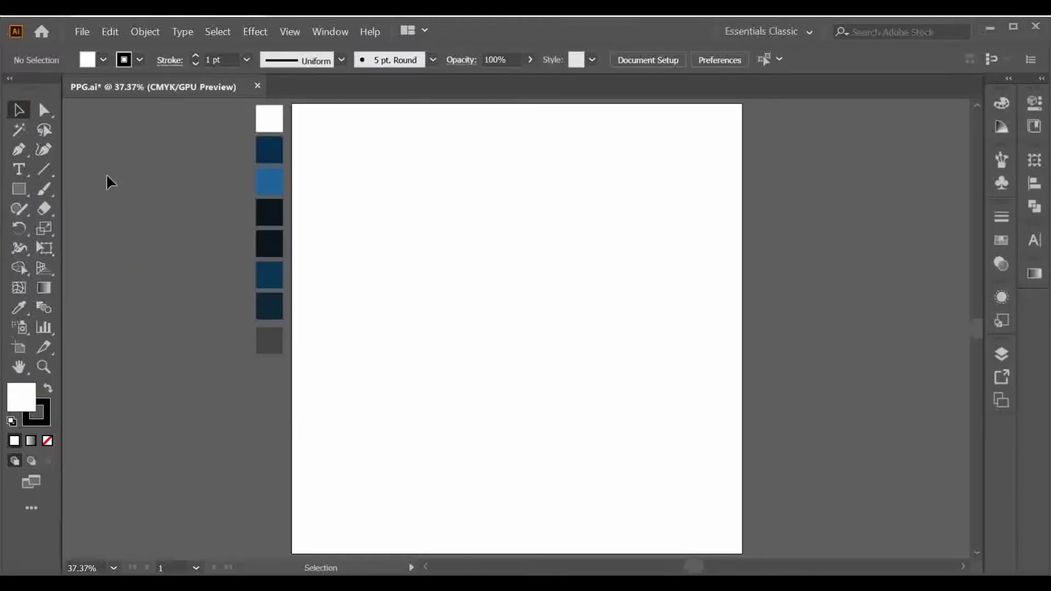
left_click(45, 268)
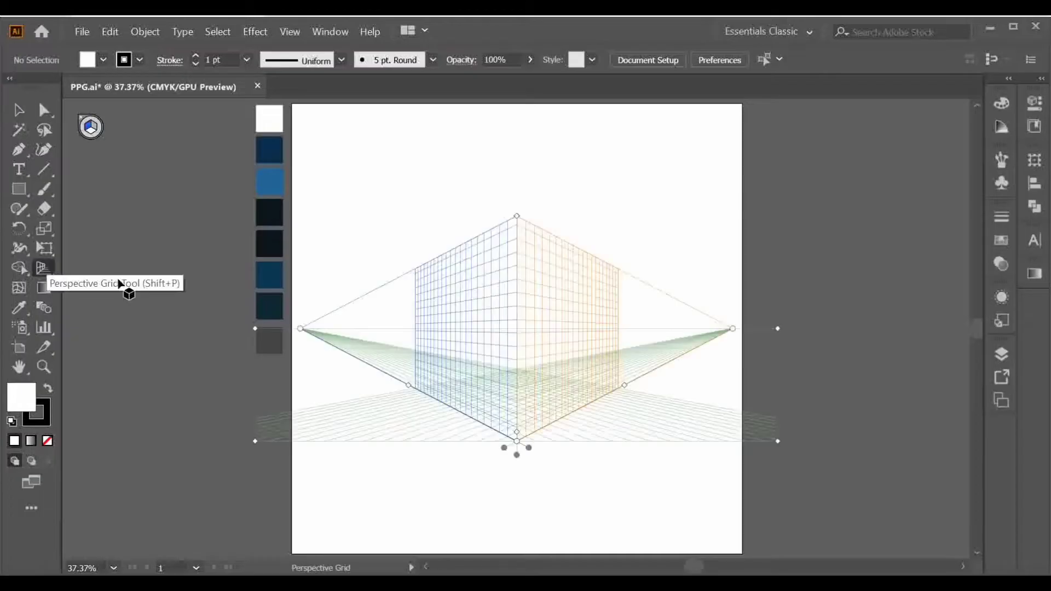
key("shift+v")
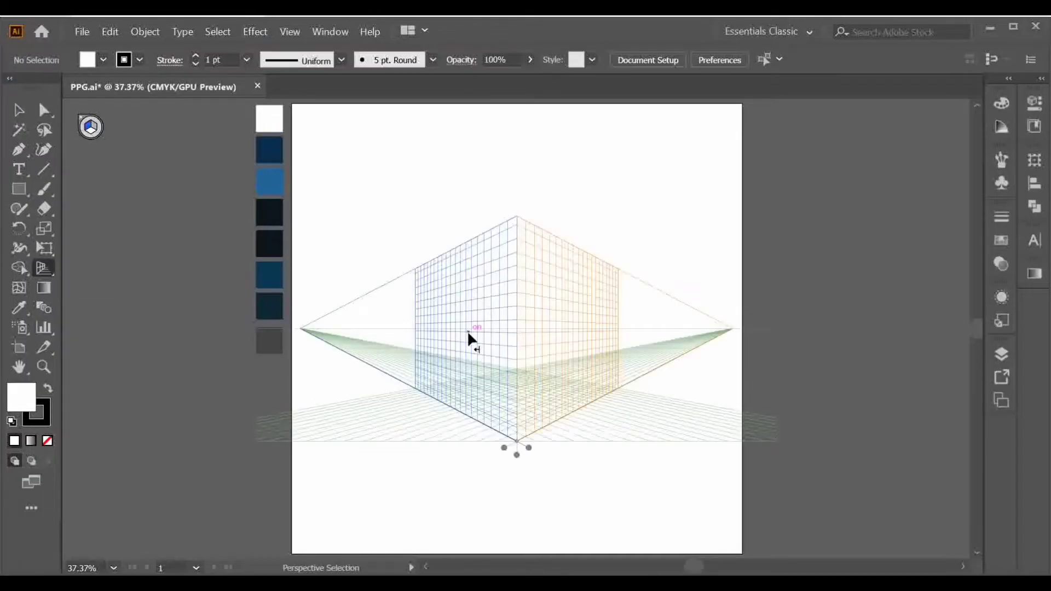
key("ctrl+shift+i")
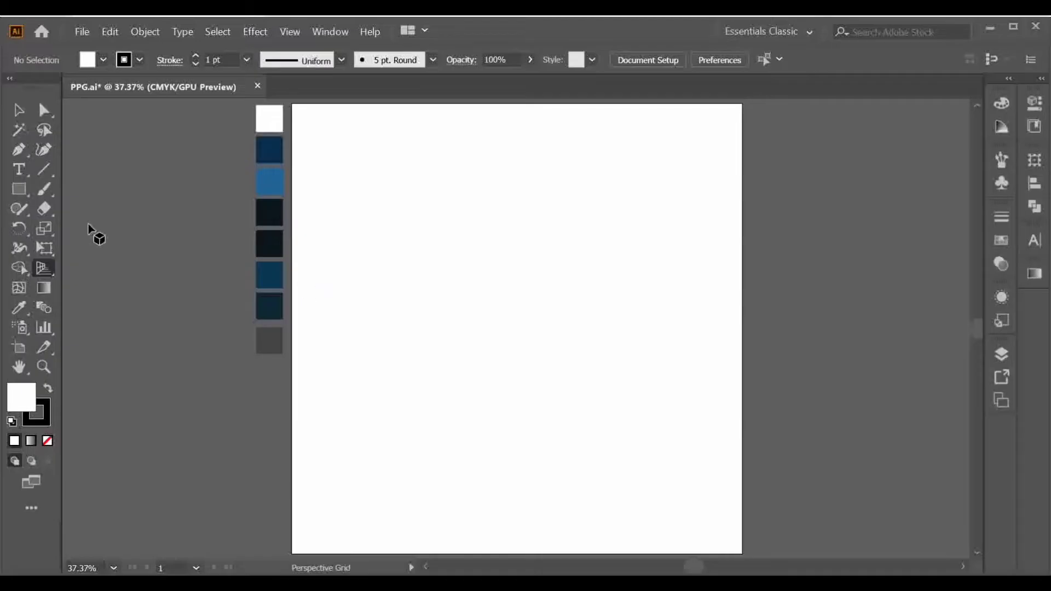
left_click(17, 110)
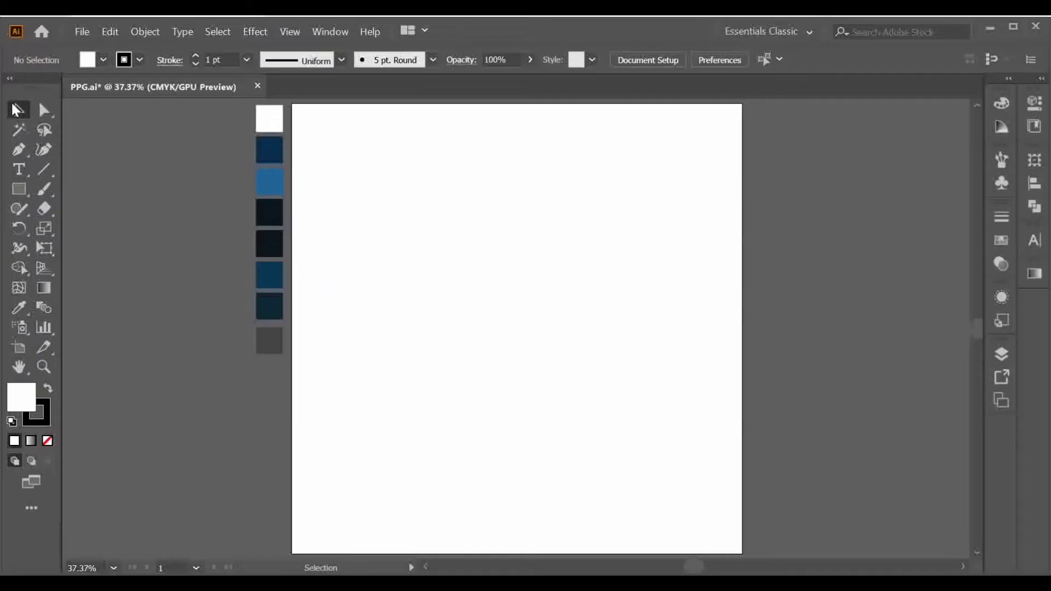
- Draw a tall dark blue building rectangle with a small white window rectangle near its upper-left corner, sampling both fills from the palette squares
left_click(12, 196)
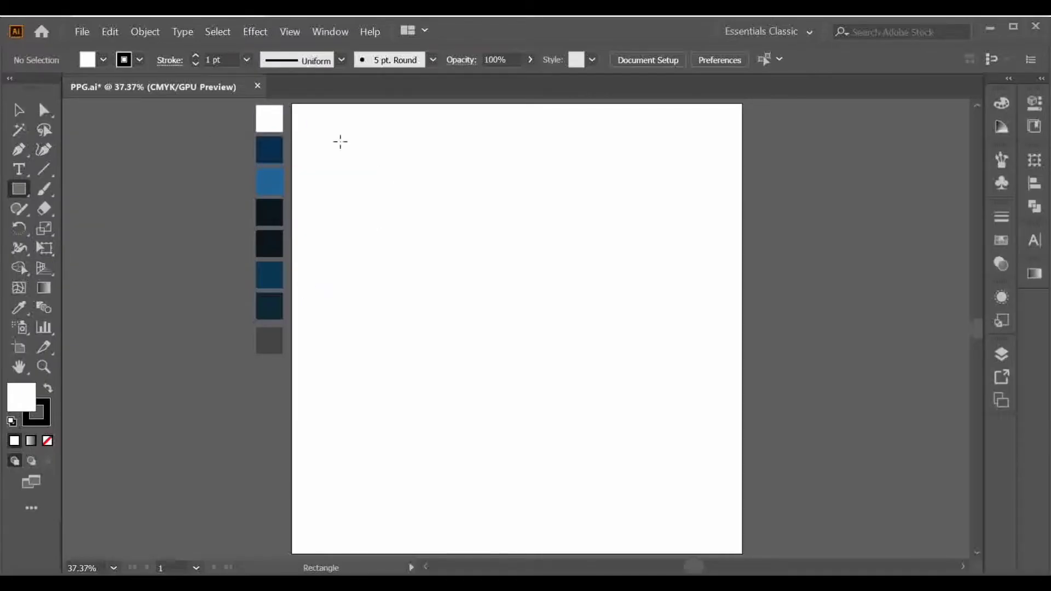
left_click_drag(341, 142, 452, 345)
left_click_drag(354, 159, 369, 192)
key("i")
left_click(268, 117)
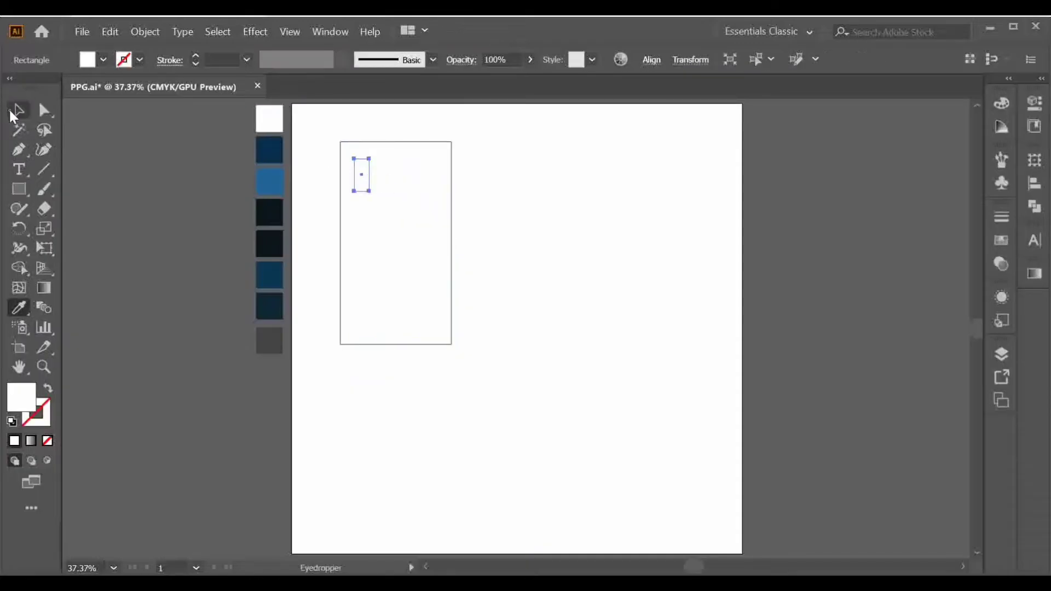
left_click(375, 230, "ctrl")
left_click(269, 156)
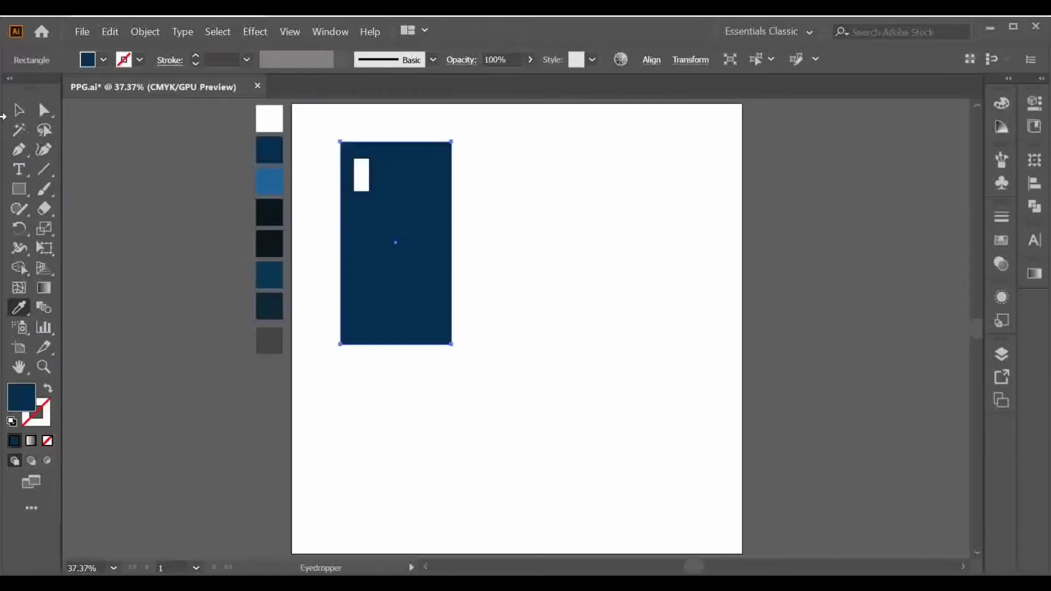
- Enlarge the dark blue building rectangle slightly and reposition the white window within its upper-left corner
left_click(19, 110)
left_click_drag(363, 185, 361, 178)
left_click(441, 258)
left_click_drag(453, 346, 458, 354)
key("ctrl+shift+a")
left_click_drag(363, 174, 355, 161)
- Duplicate the white window horizontally at equal spacing to make a row of five across the building
key("ctrl+equal")
key("ctrl+equal")
key("ctrl+equal")
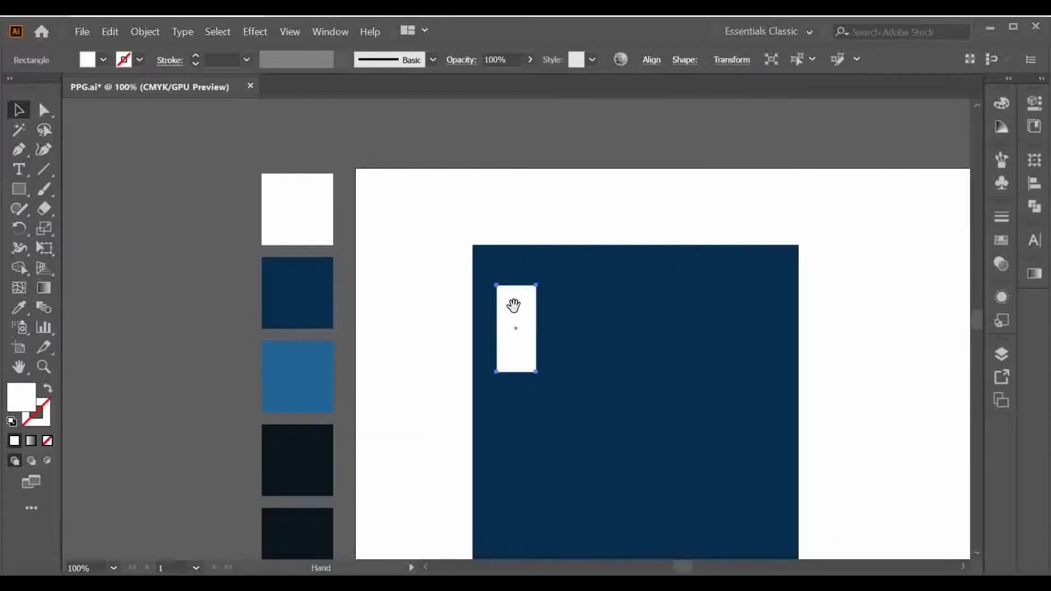
left_click_drag(566, 386, 381, 267)
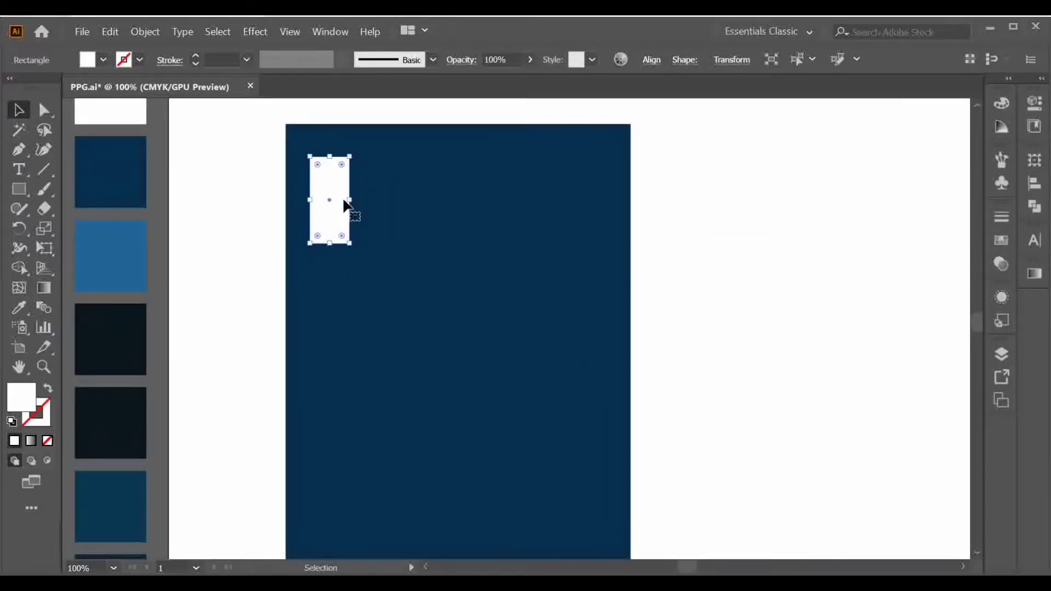
left_click(345, 207, "shift")
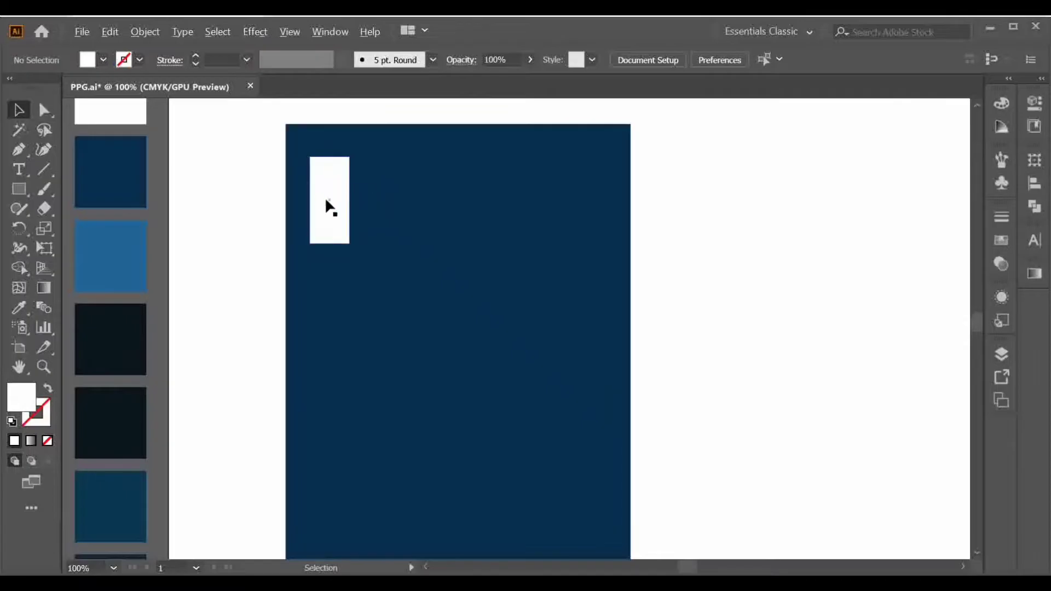
left_click_drag(329, 200, 401, 214)
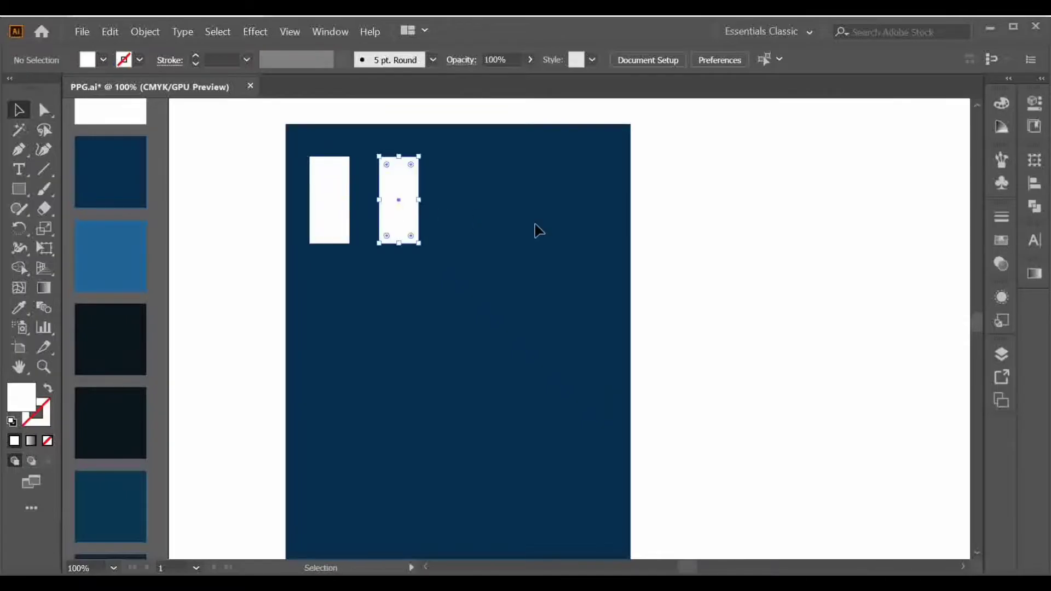
key("ctrl+d")
key("ctrl+d")
key("ctrl+d")
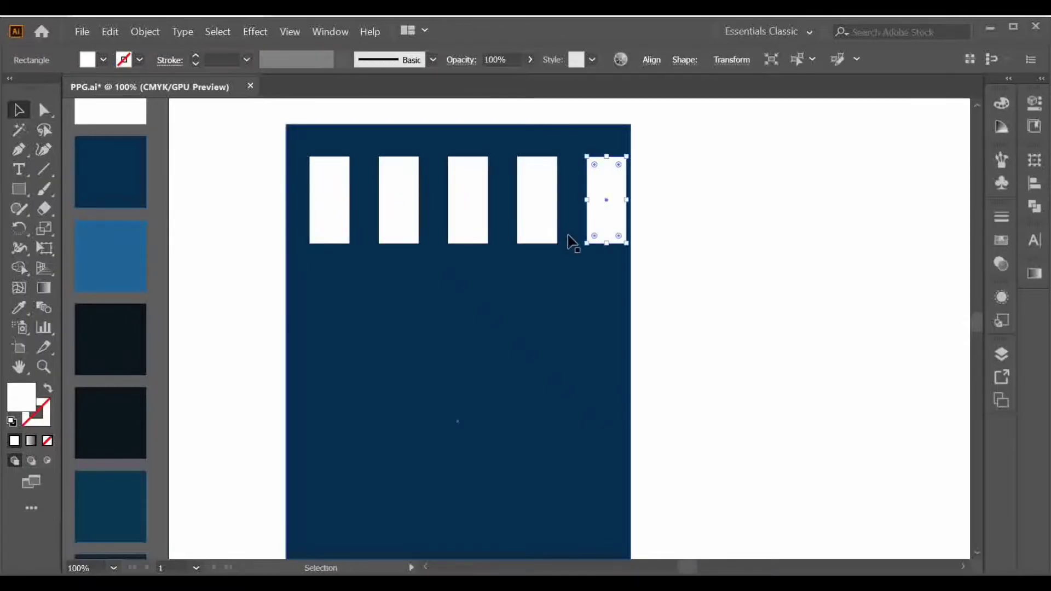
- Group the five white windows of the top row
left_click(335, 200)
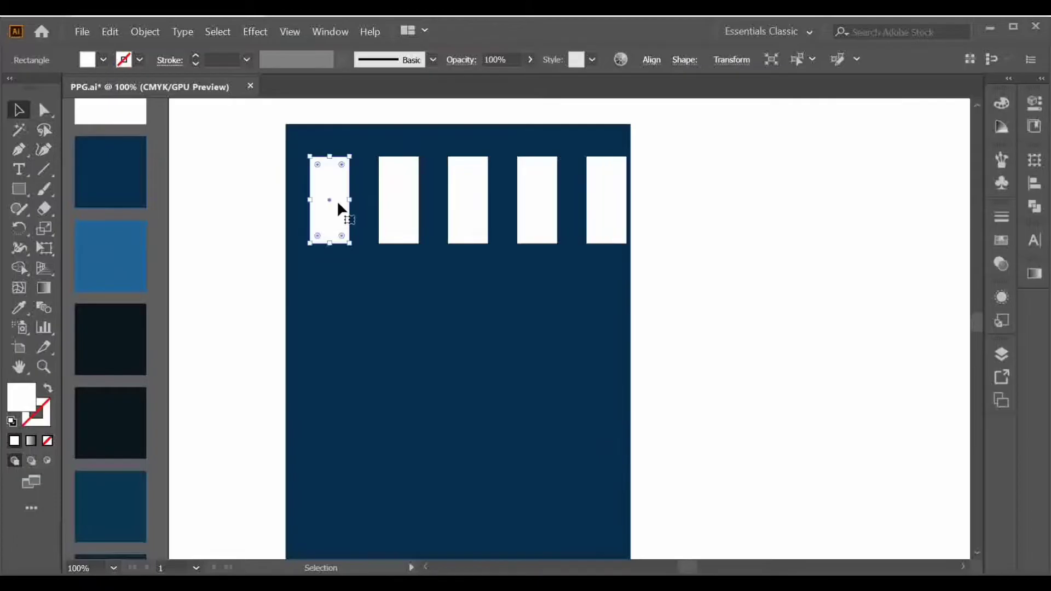
left_click(403, 221, "shift")
left_click(465, 222, "shift")
left_click(548, 224, "shift")
left_click(604, 222, "shift")
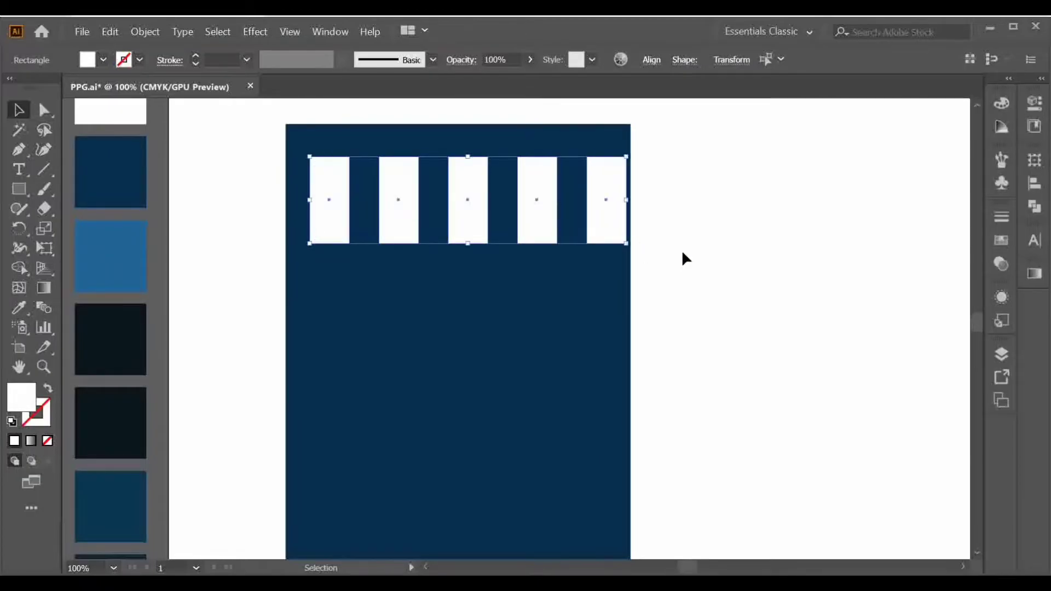
key("ctrl+g")
- Align the window group to the horizontal center of the dark blue building rectangle
left_click(468, 360, "shift")
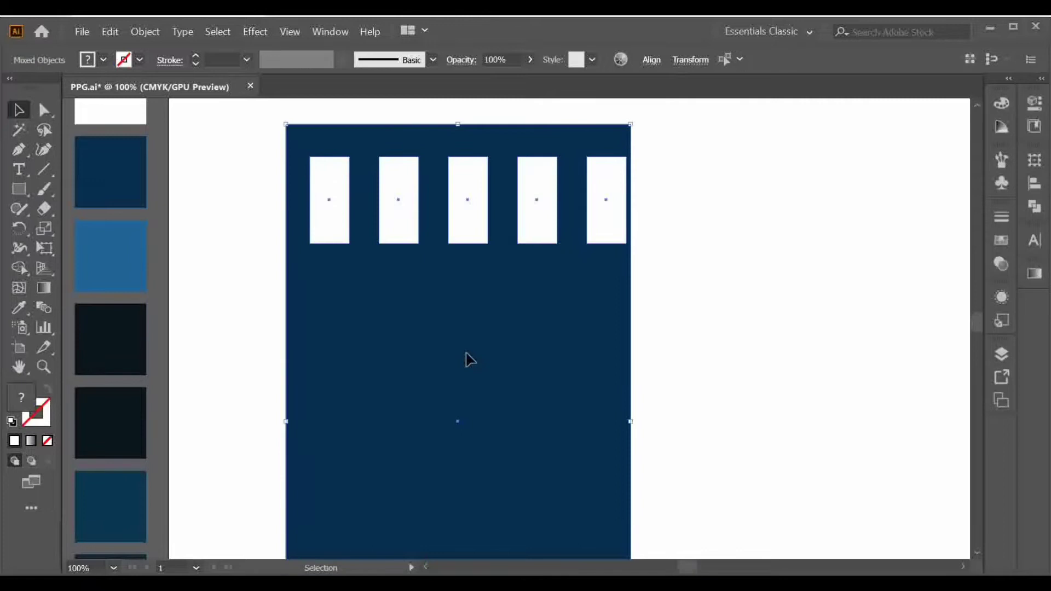
left_click(651, 61)
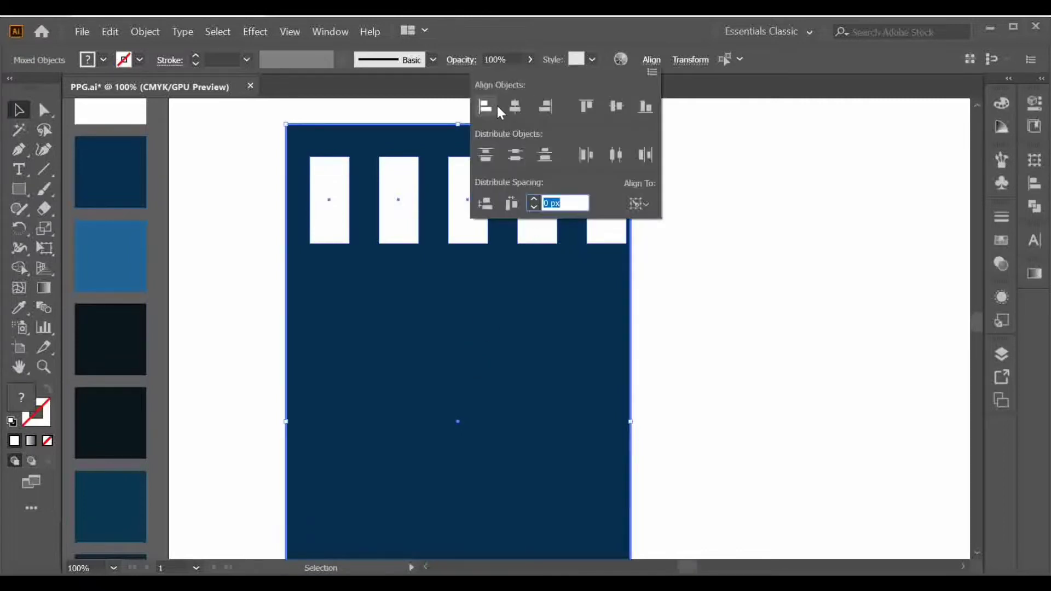
left_click(514, 106)
left_click(698, 313)
left_click(696, 308)
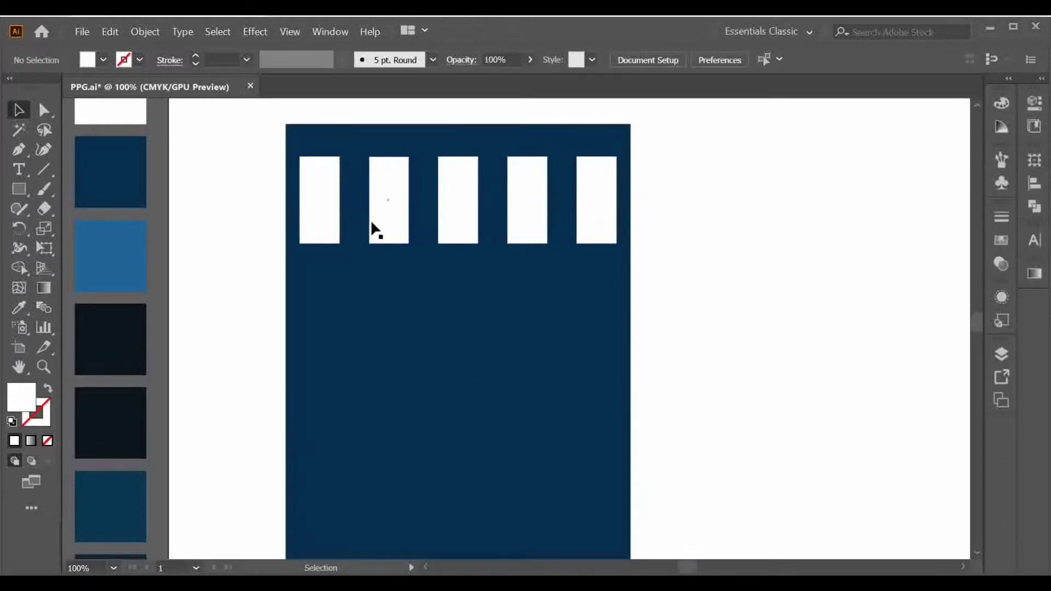
- Duplicate the window row downward at equal spacing to make four rows on the building
left_click(382, 218)
key("ctrl+minus")
key("ctrl+minus")
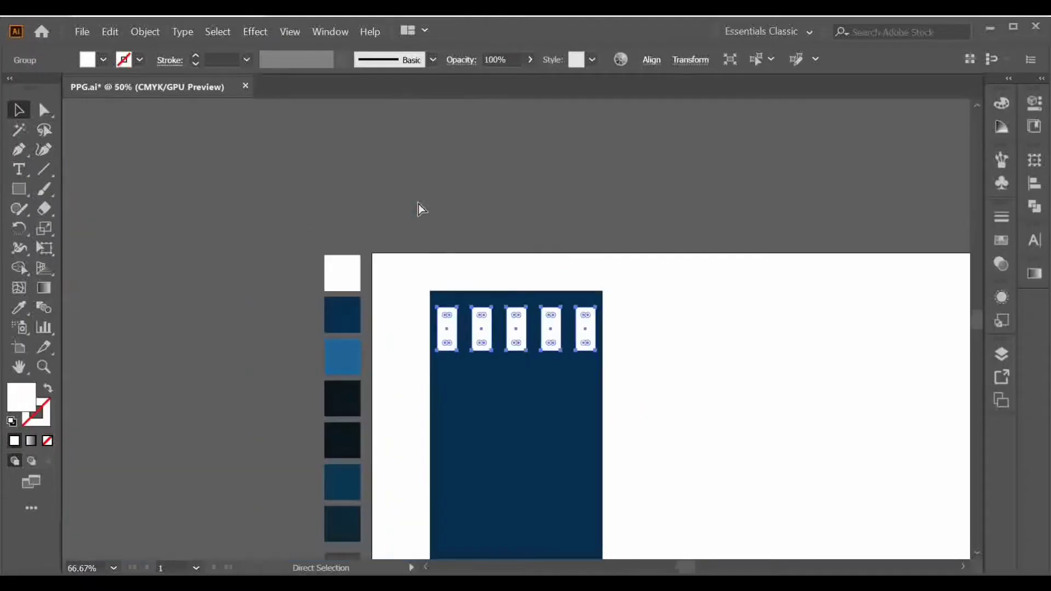
left_click_drag(725, 432, 682, 337)
key("v")
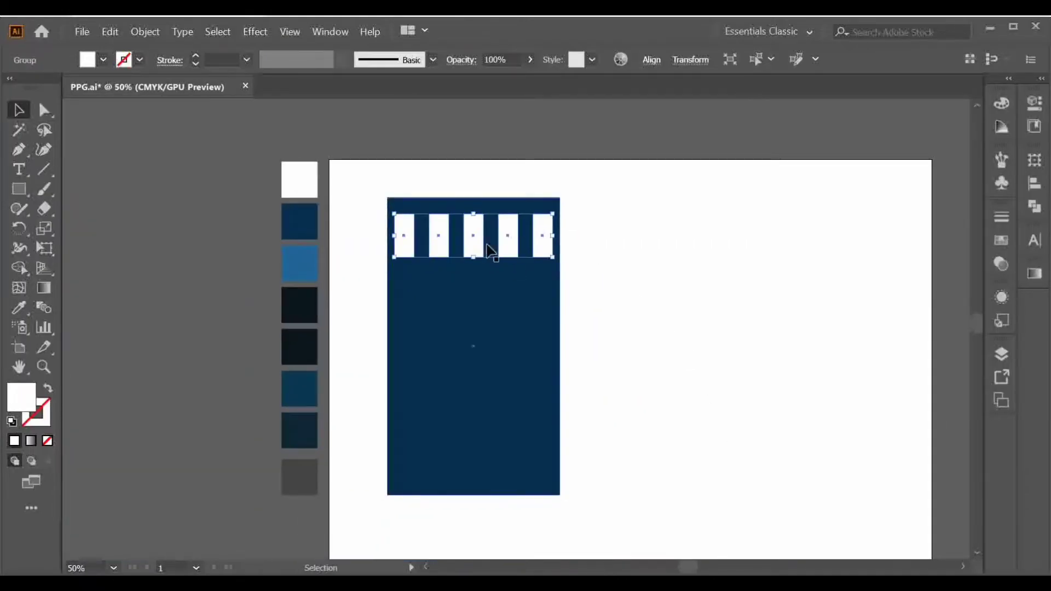
key("ctrl+shift+a")
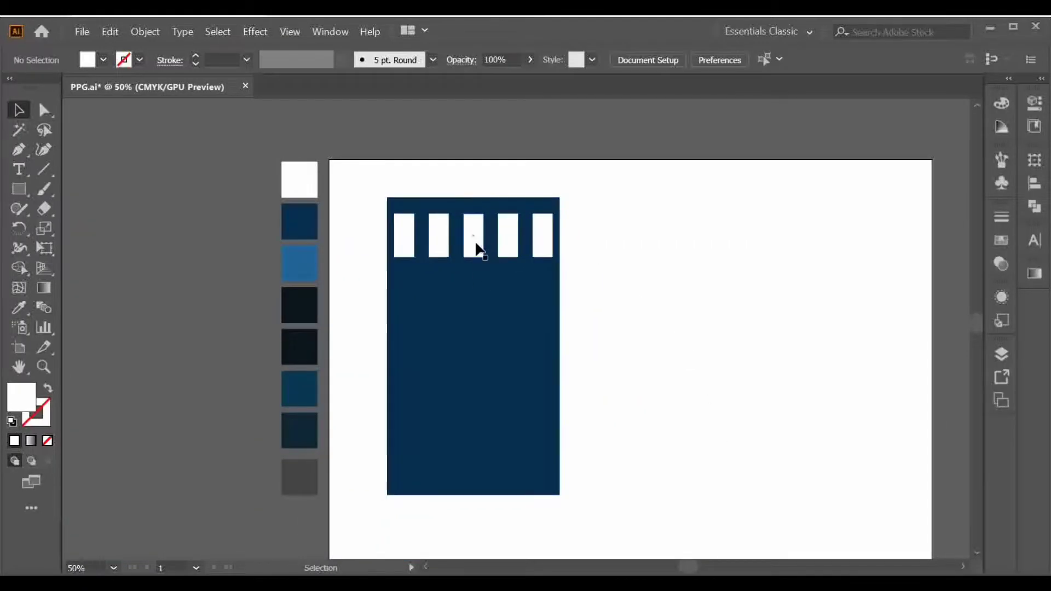
left_click_drag(472, 244, 475, 300)
key("ctrl+d")
key("ctrl+d")
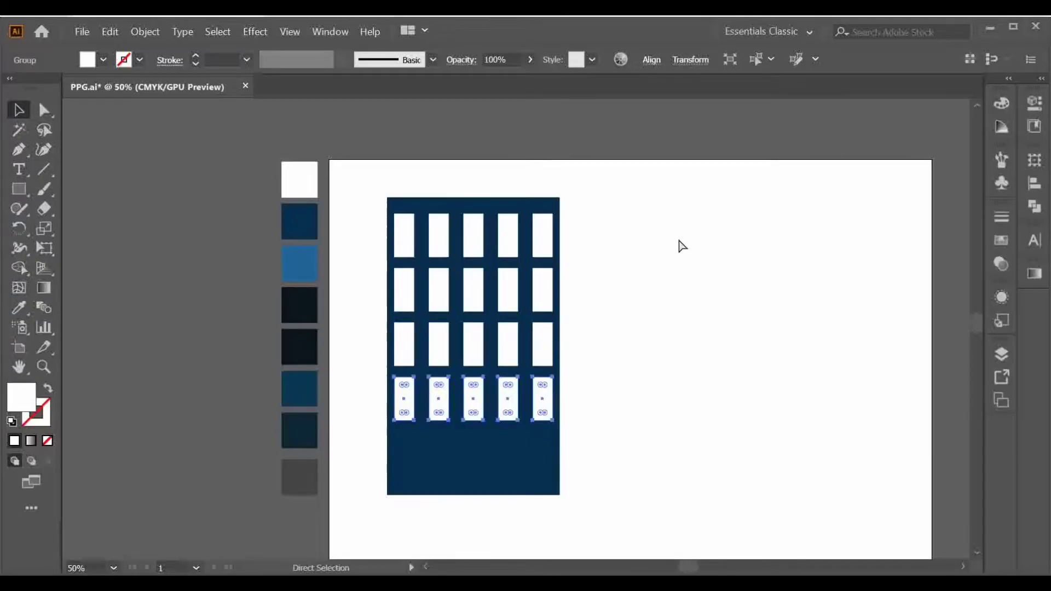
left_click(662, 306)
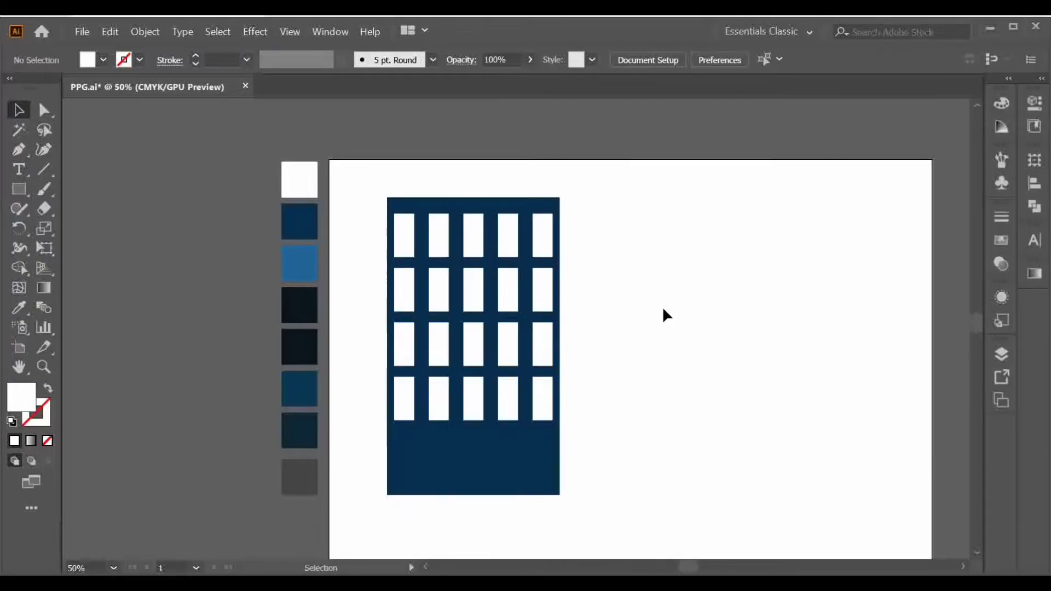
- Ungroup the bottom window row and delete its three middle windows, keeping the two outer ones
left_click(474, 415)
right_click(474, 414)
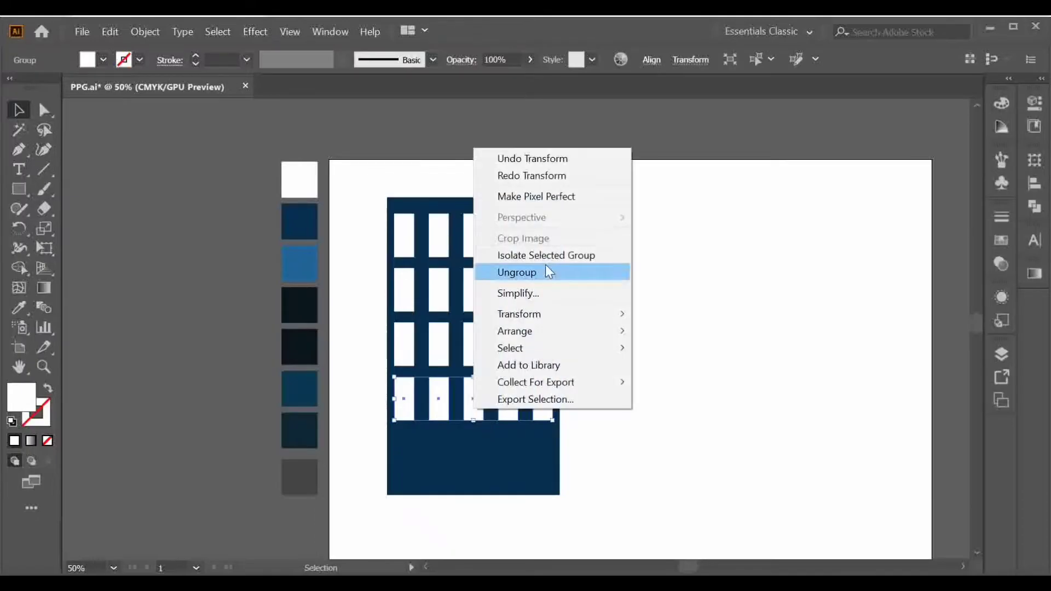
left_click(544, 272)
left_click(659, 341)
left_click(436, 399)
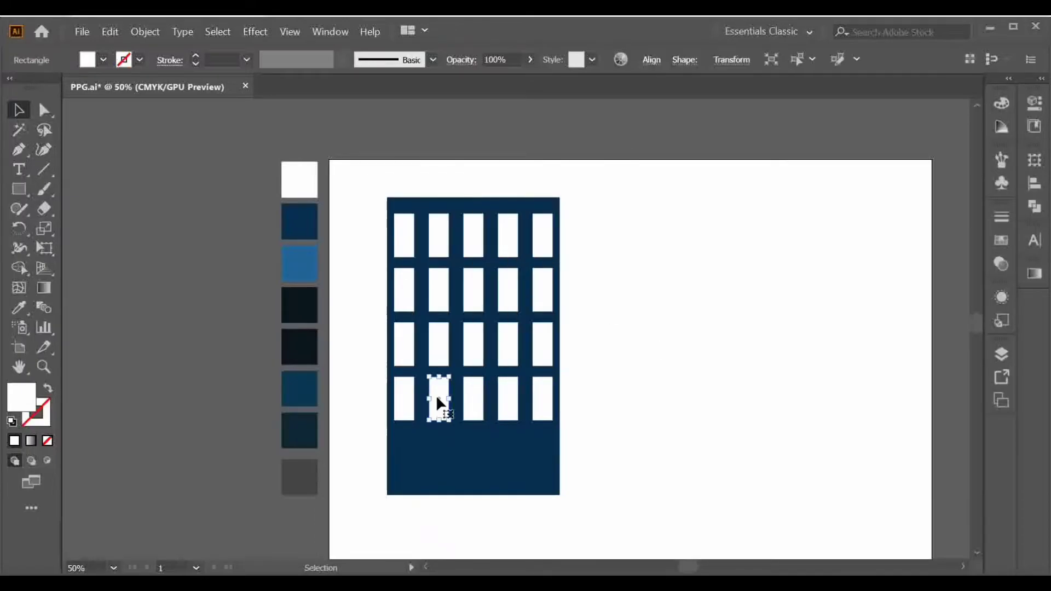
key("Delete")
left_click(481, 416)
key("Delete")
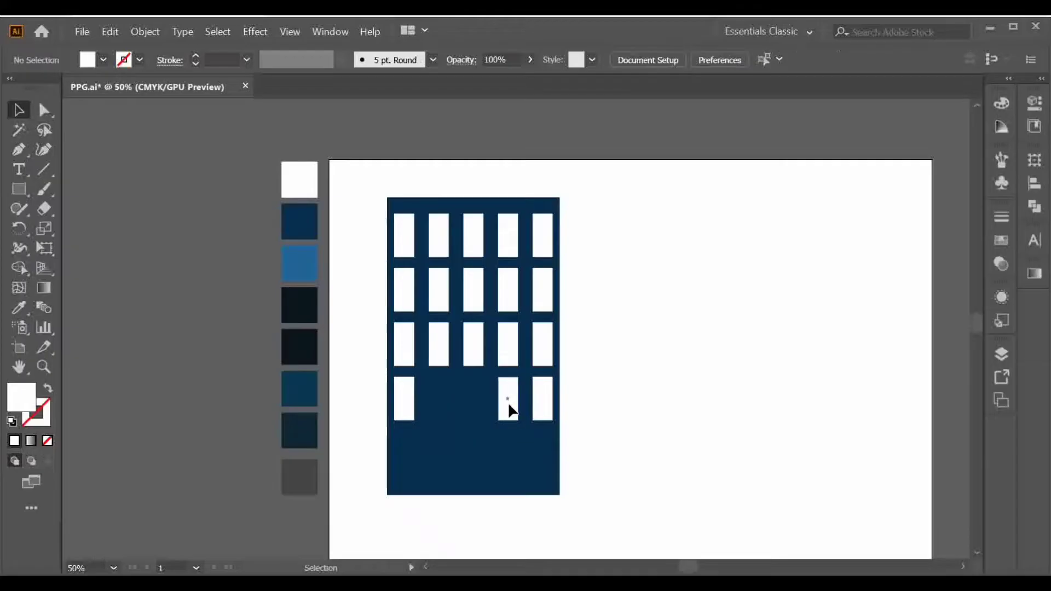
left_click(508, 410)
key("Delete")
- Draw a white door rectangle at the middle of the building's base and extend its top edge slightly upward
scroll(602, 438, "down", 2)
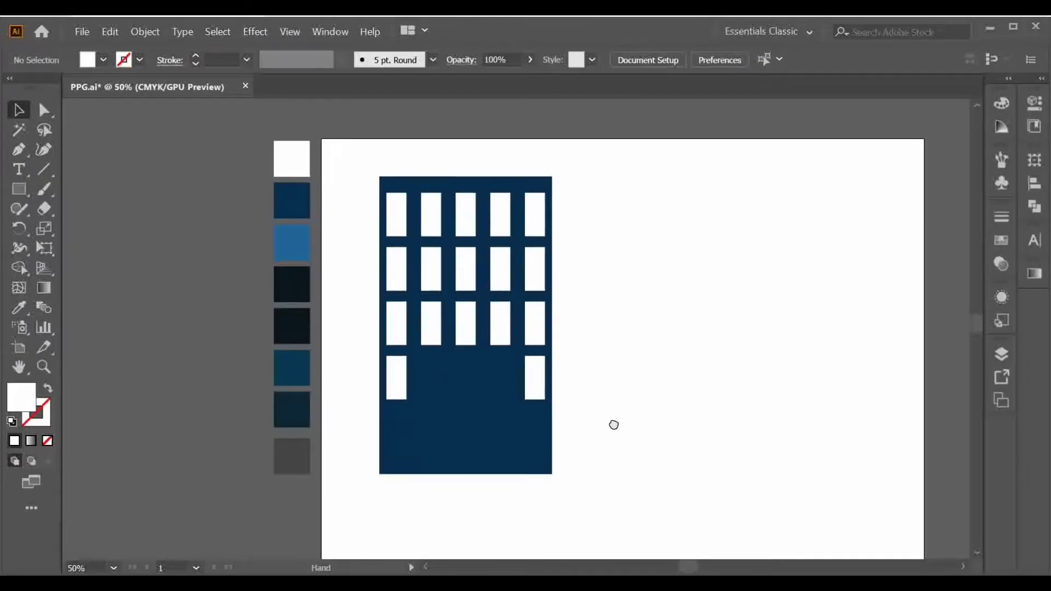
left_click(19, 190)
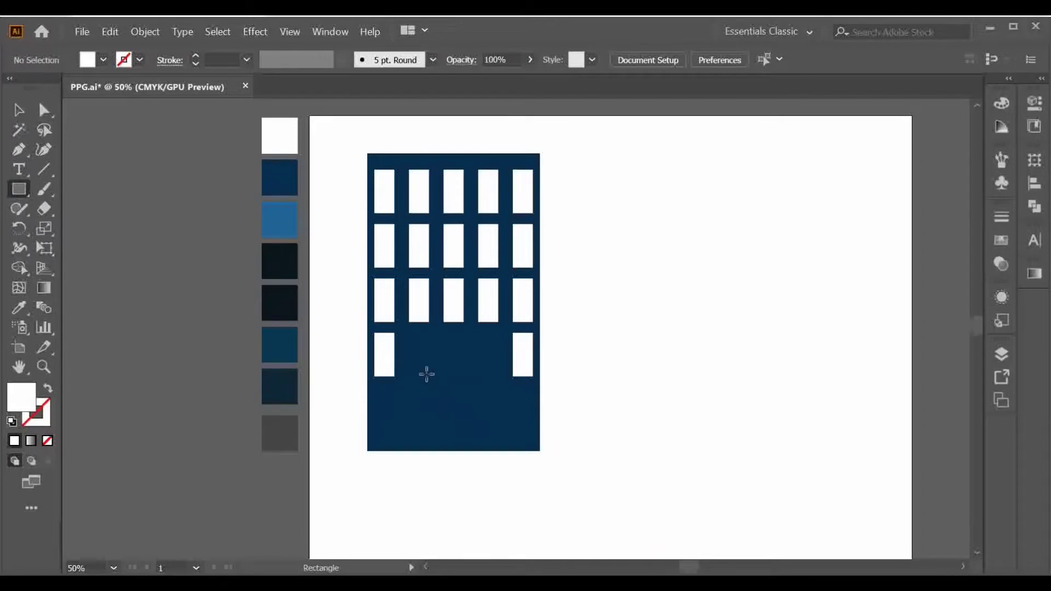
mouse_move(426, 374)
left_mouse_down()
mouse_move(484, 439)
mouse_move(479, 451)
left_mouse_up()
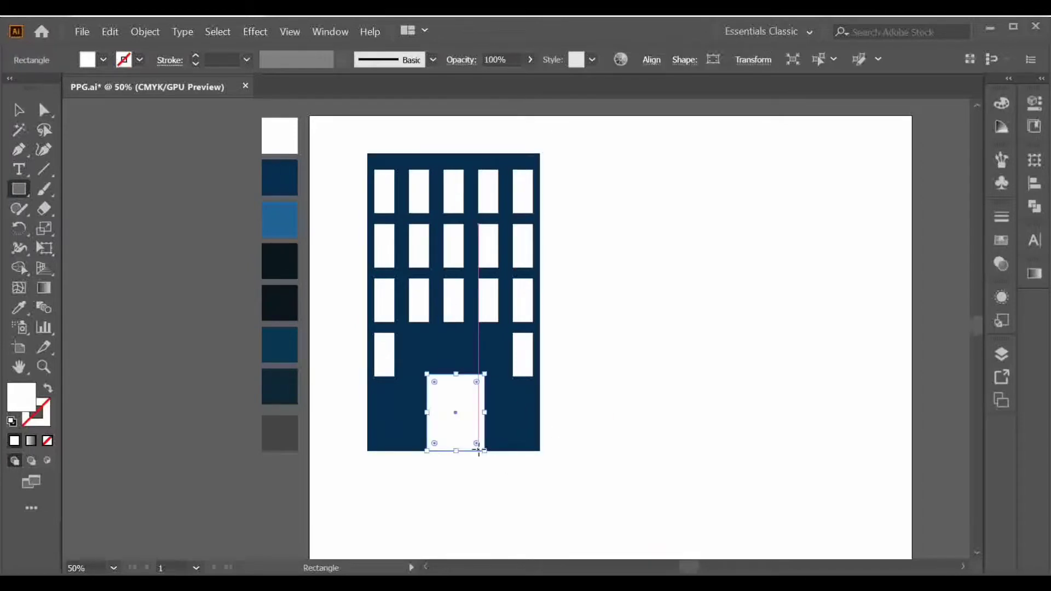
left_click_drag(455, 370, 456, 363)
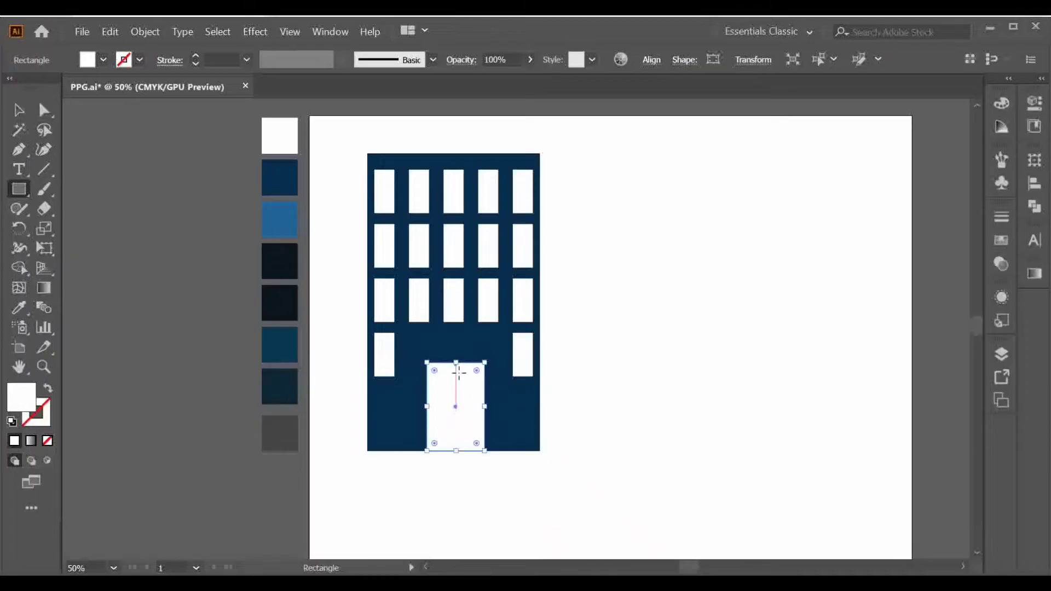
- Align the white door rectangle to the horizontal center of the dark blue building rectangle
left_click(19, 110)
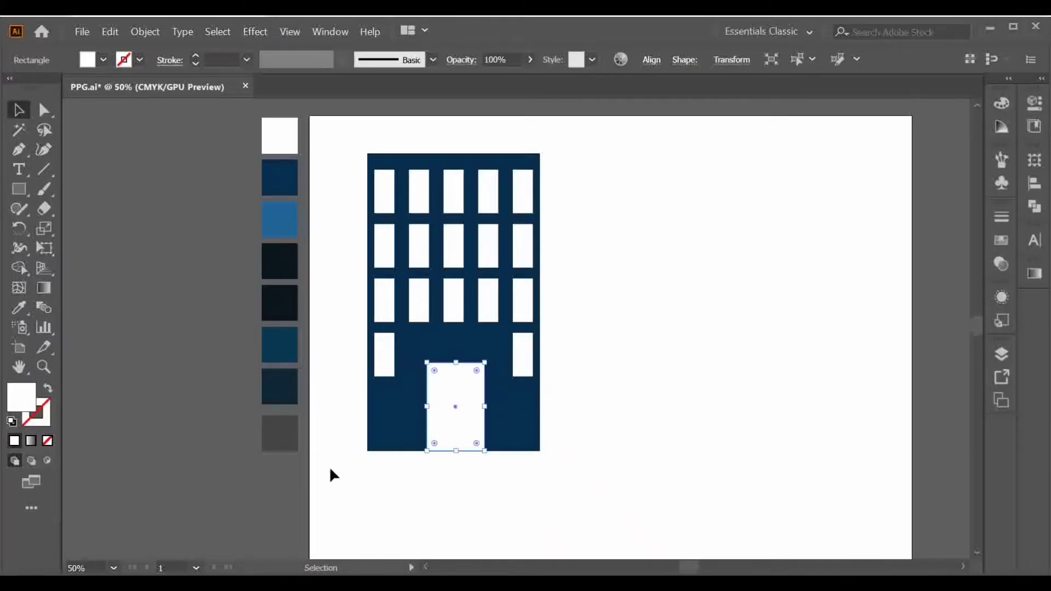
left_click(398, 438, "shift")
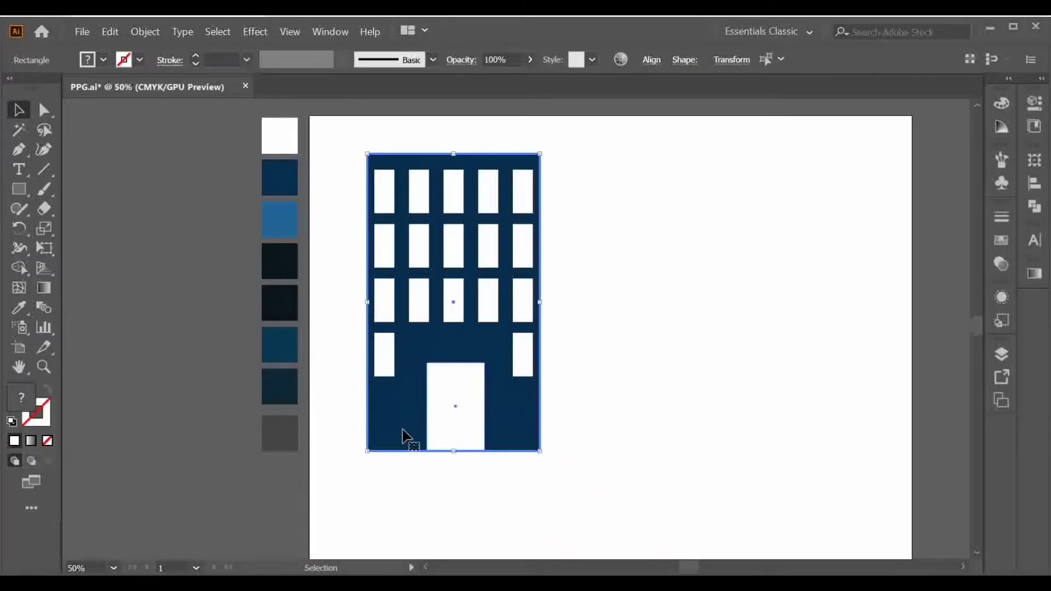
left_click(651, 60)
left_click(511, 107)
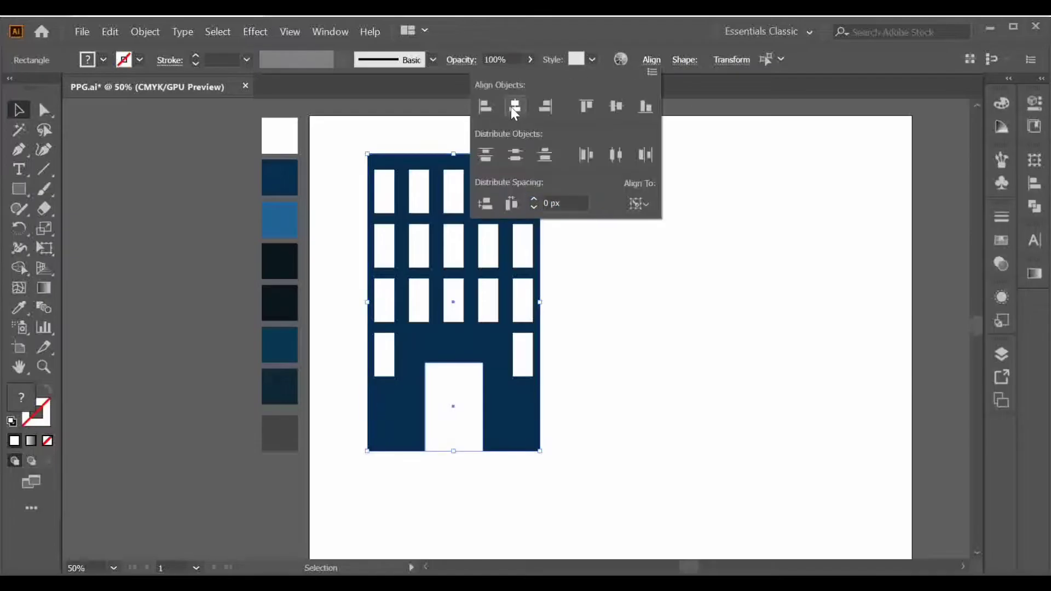
left_click(603, 352)
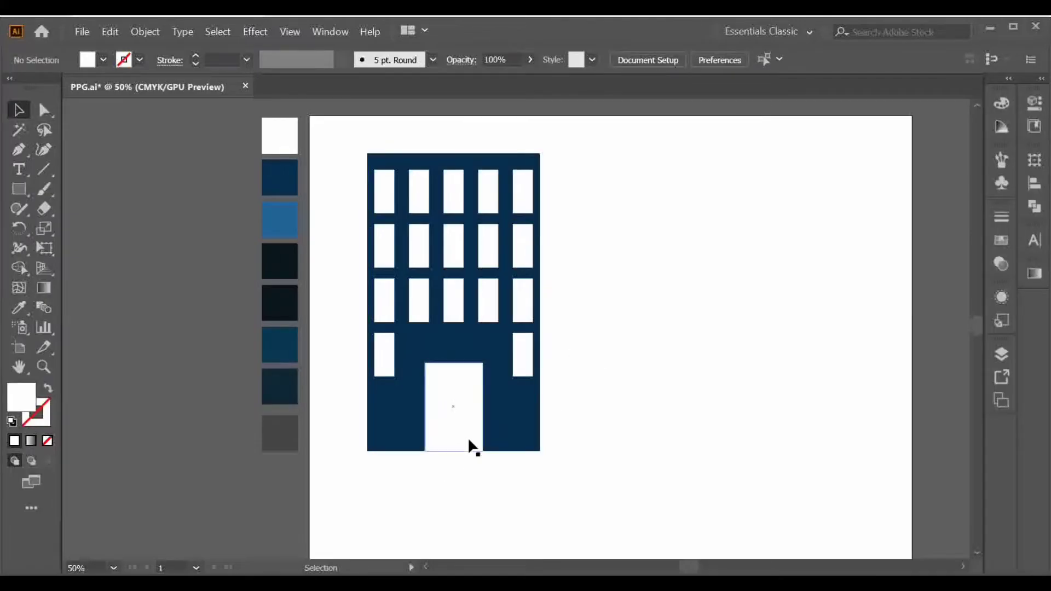
- Align the door's bottom edge with the bottom edge of the dark blue building rectangle
key("ctrl+equal")
key("ctrl+equal")
key("ctrl+equal")
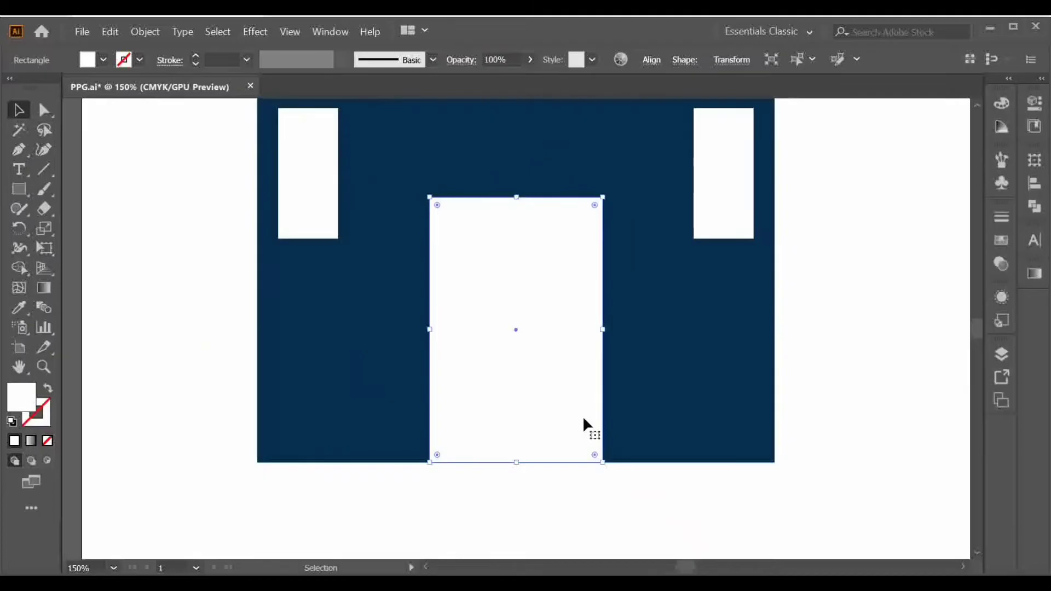
left_click(658, 335, "shift")
left_click(655, 66)
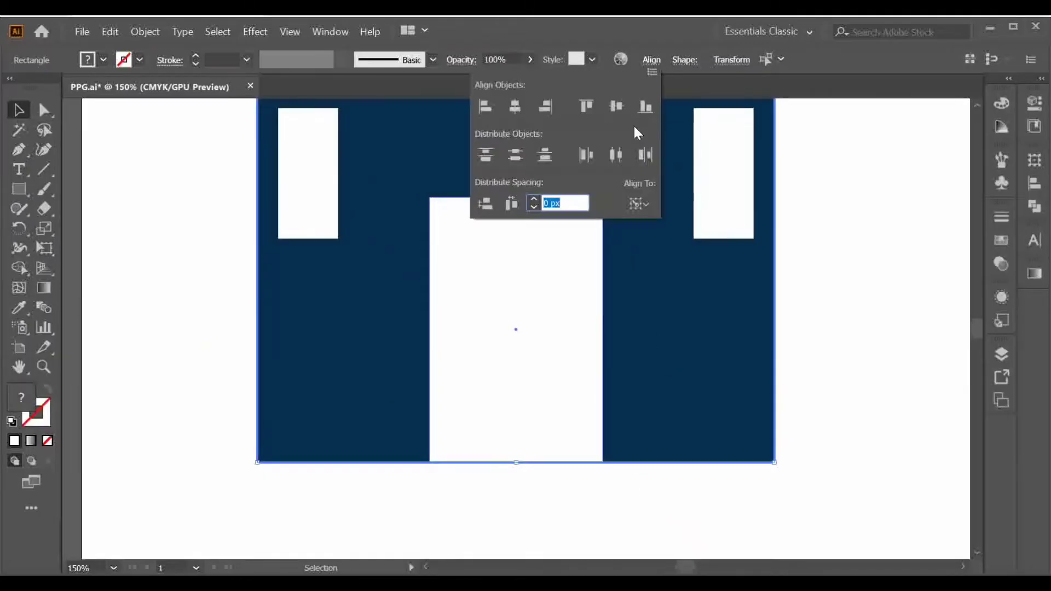
left_click(649, 103)
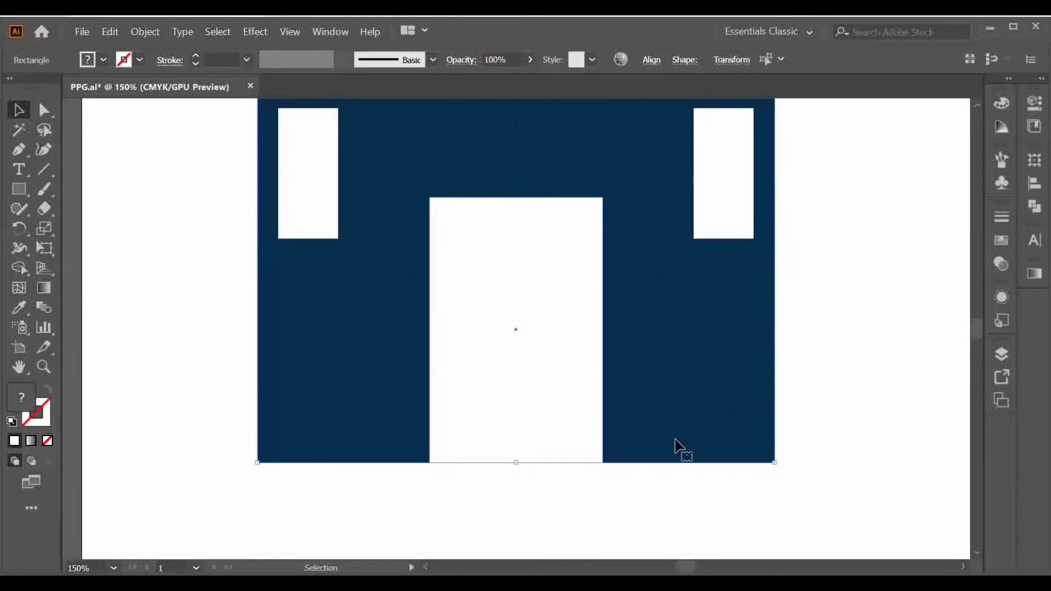
key("ctrl+minus")
key("ctrl+minus")
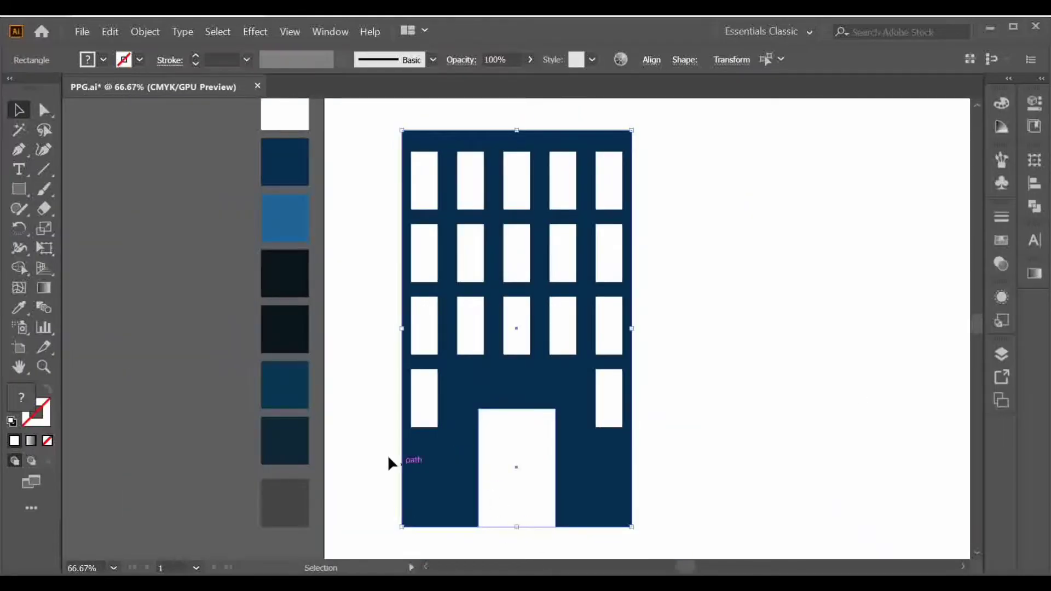
left_click(389, 463)
- Fill the door rectangle with black, sampled from the dark swatch beside the artboard
left_click(508, 453)
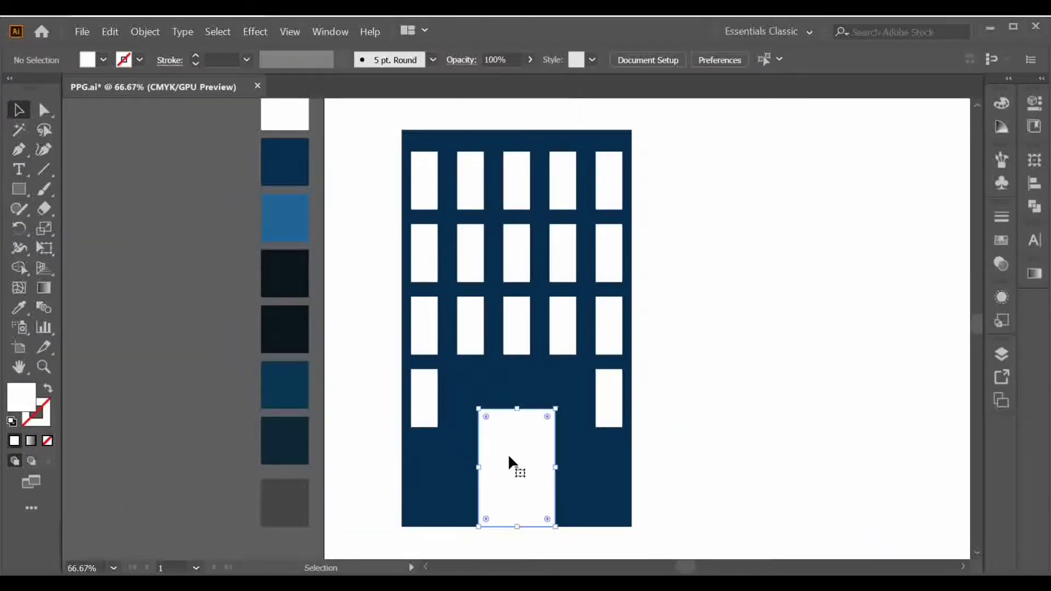
left_click(300, 279)
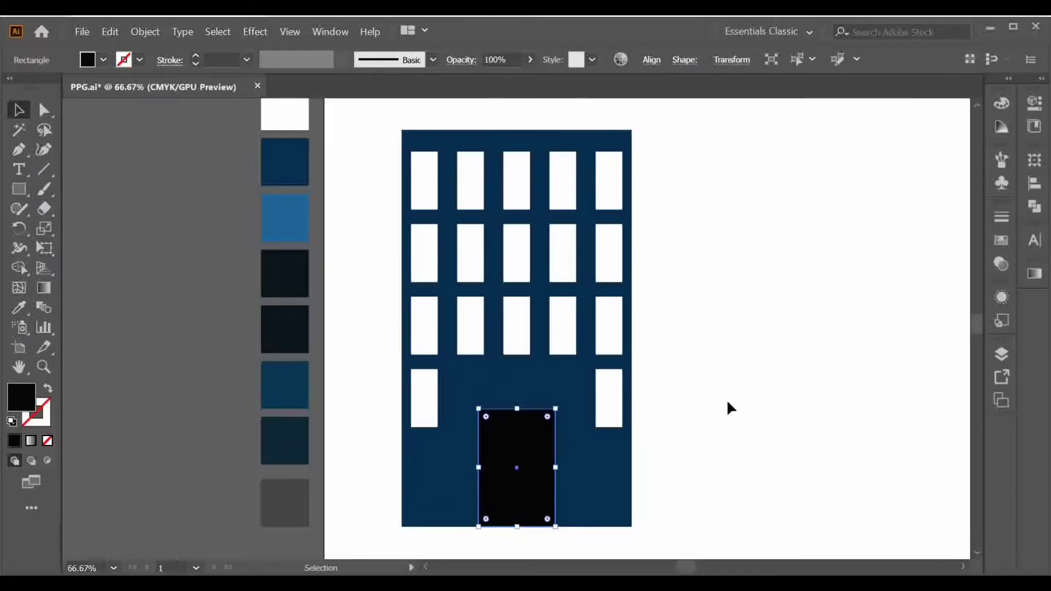
left_click(727, 399)
- Select the whole building with its windows and door and place a copy to its right, level with the original
key("ctrl+minus")
key("ctrl+minus")
left_click(442, 310)
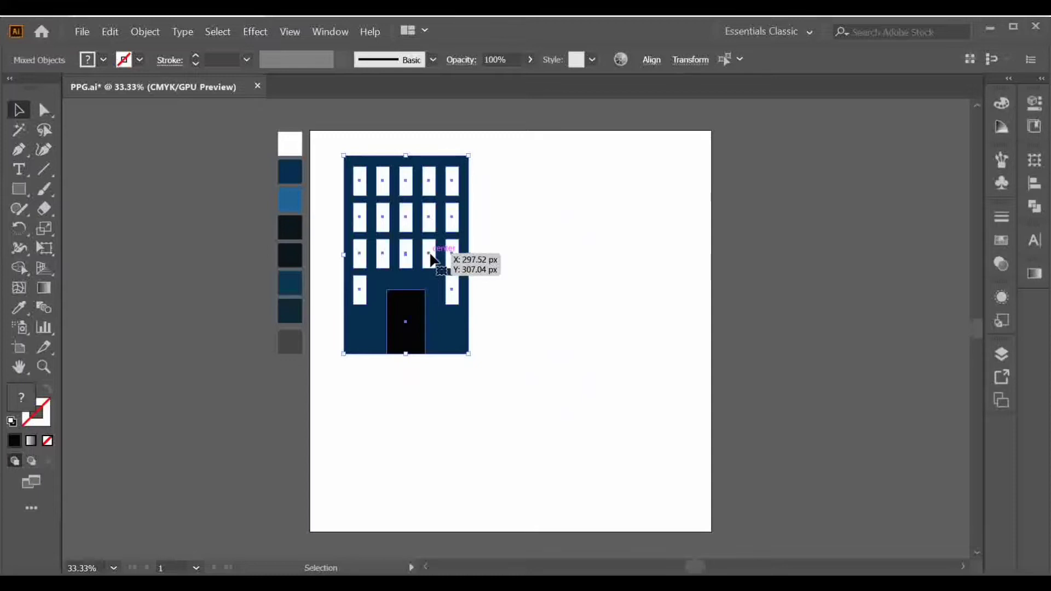
left_click_drag(425, 253, 595, 268)
left_click(660, 432)
- Recolor the copied building's body rectangle with the medium blue swatch beside the artboard
left_click(530, 336)
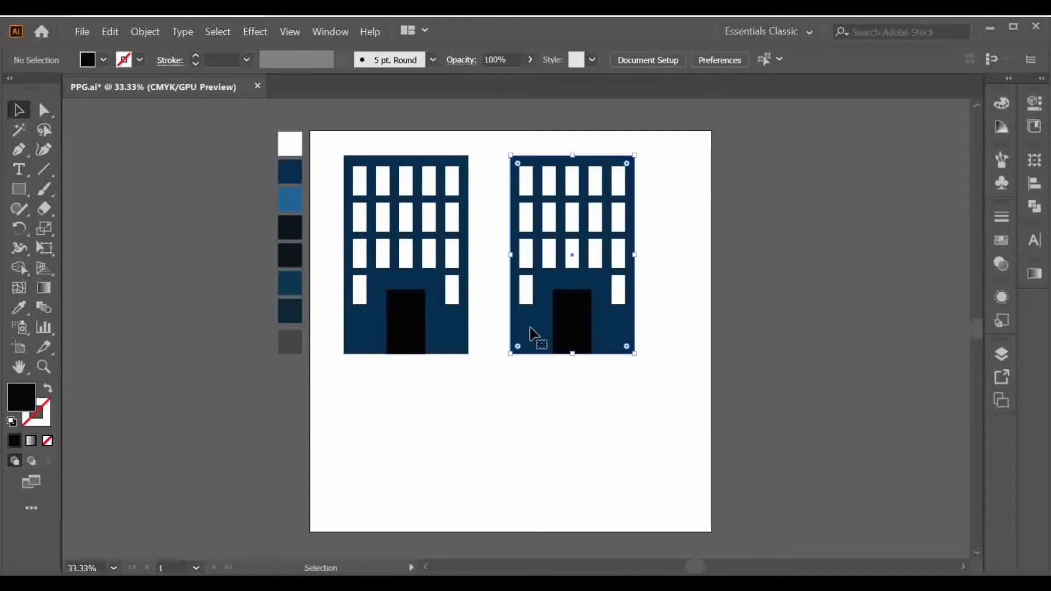
key("i")
left_click(288, 197)
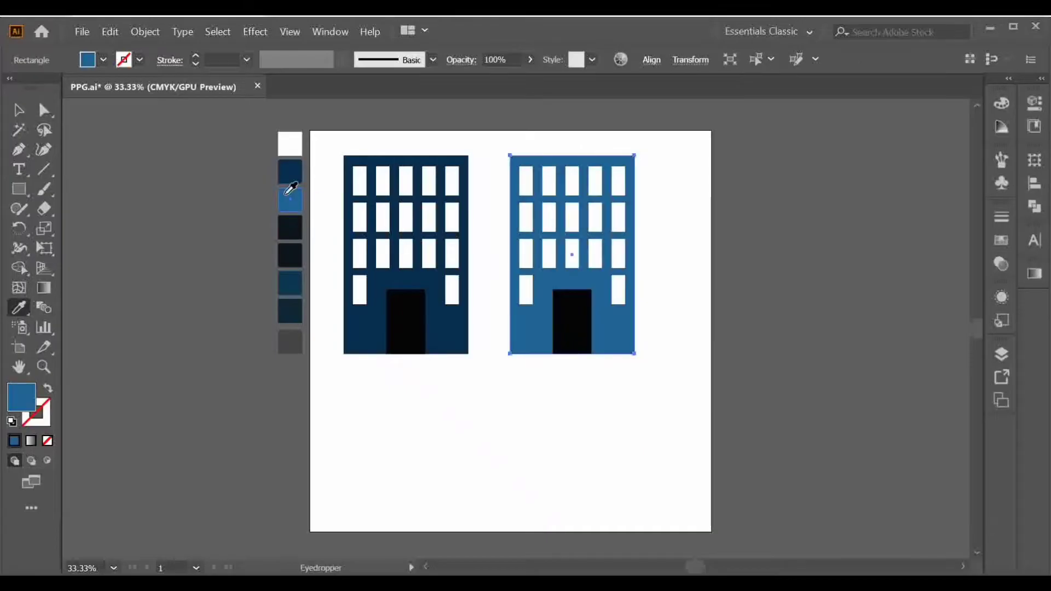
left_click(19, 110)
left_click(403, 438)
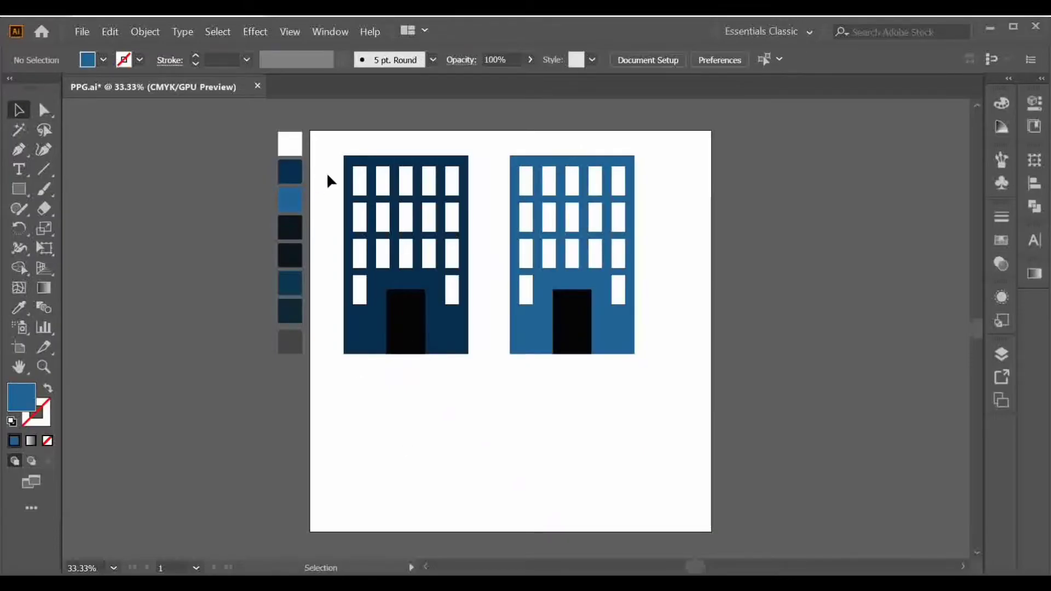
- Scale both buildings down together to about two-thirds size and move them into the artboard's upper-left corner
left_click_drag(326, 144, 662, 369)
left_click_drag(614, 335, 599, 304)
left_click_drag(619, 324, 570, 291)
left_click_drag(491, 242, 431, 221)
left_click(504, 376)
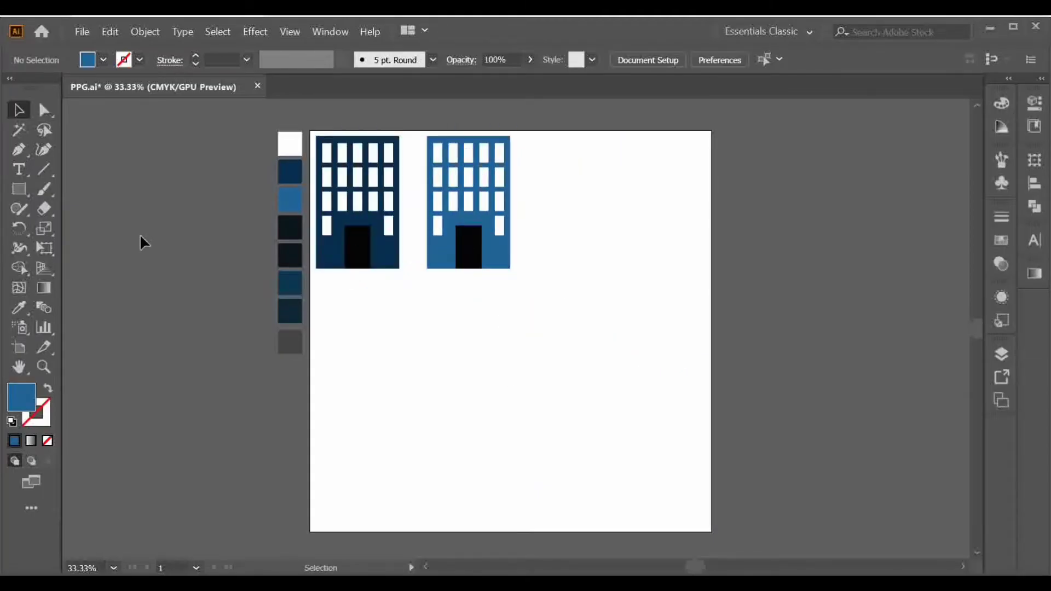
- Draw a road rectangle about 496 by 79 px below the buildings and fill it with the dark gray swatch
left_click(17, 189)
left_click_drag(322, 282, 522, 314)
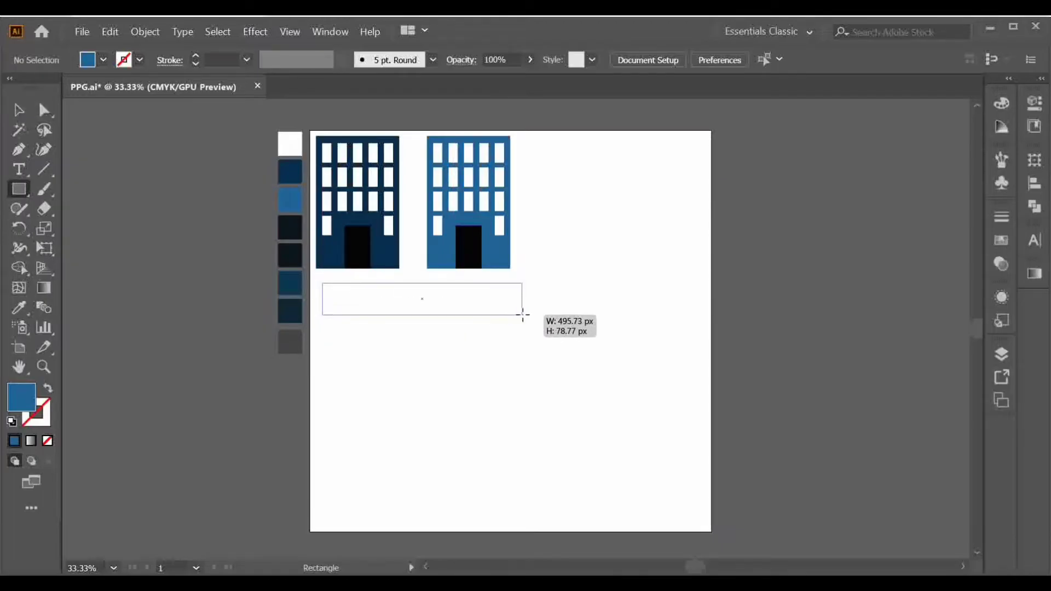
left_click(294, 339)
left_click(19, 110)
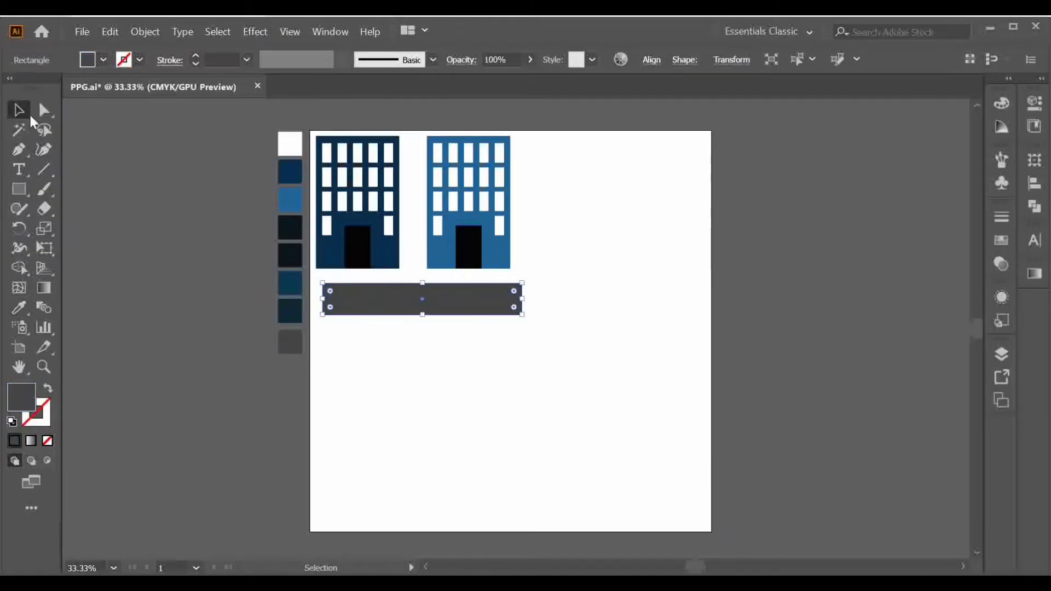
left_click(422, 403)
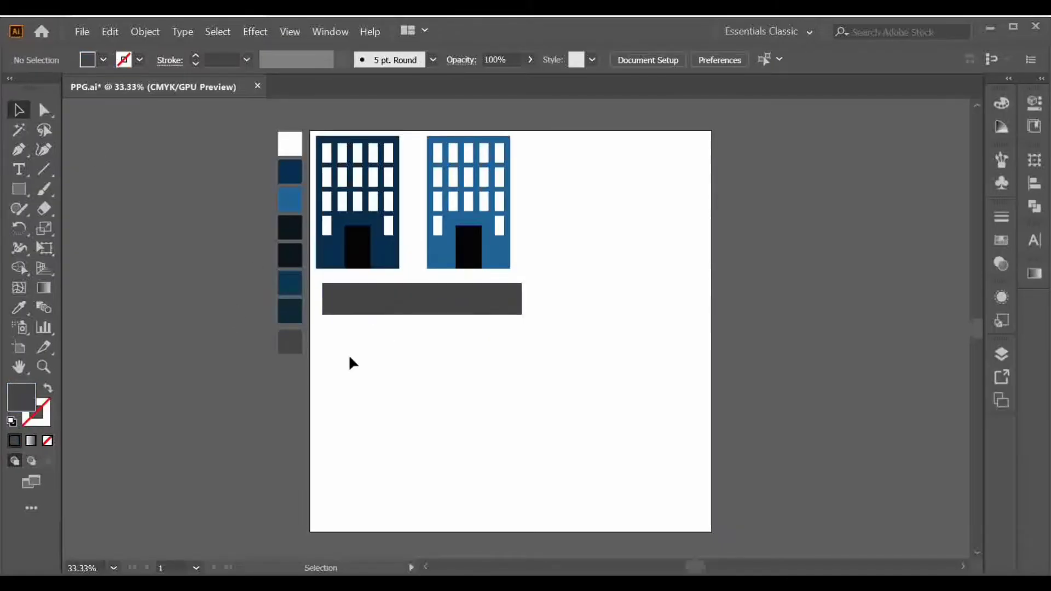
- Draw a small lane-marking rectangle near the road's left end and fill it with the windows' white
left_click(356, 303)
key("a")
key("ctrl+plus")
key("ctrl+plus")
key("ctrl+plus")
key("v")
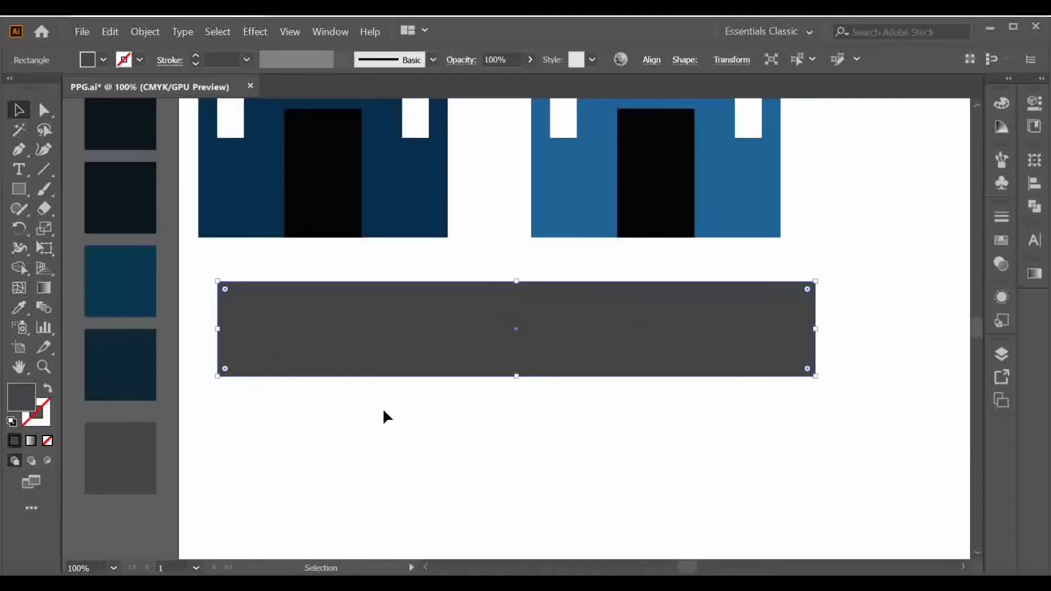
left_click(19, 189)
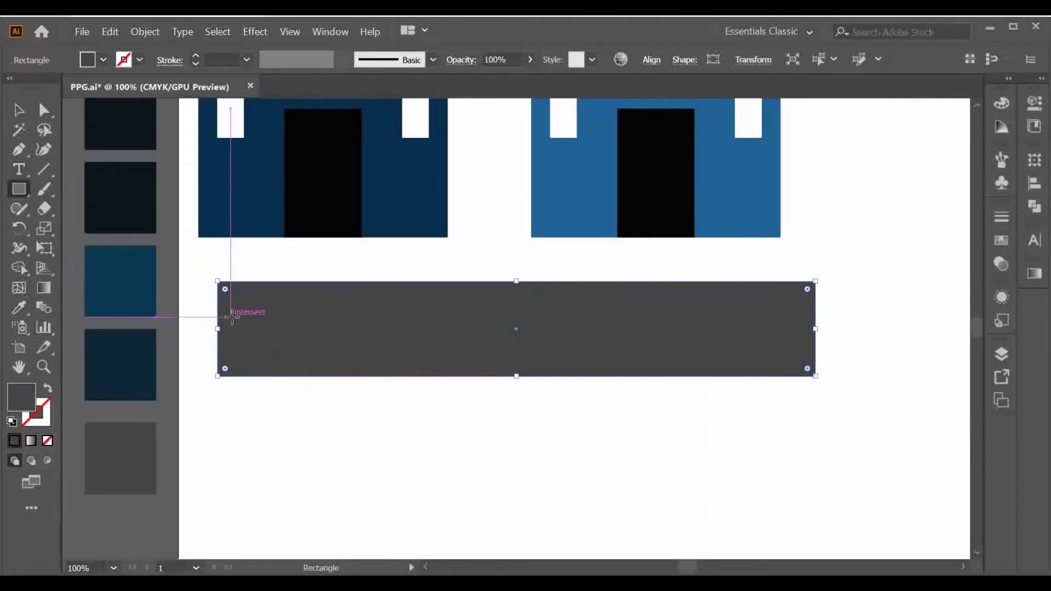
left_click_drag(232, 314, 300, 329)
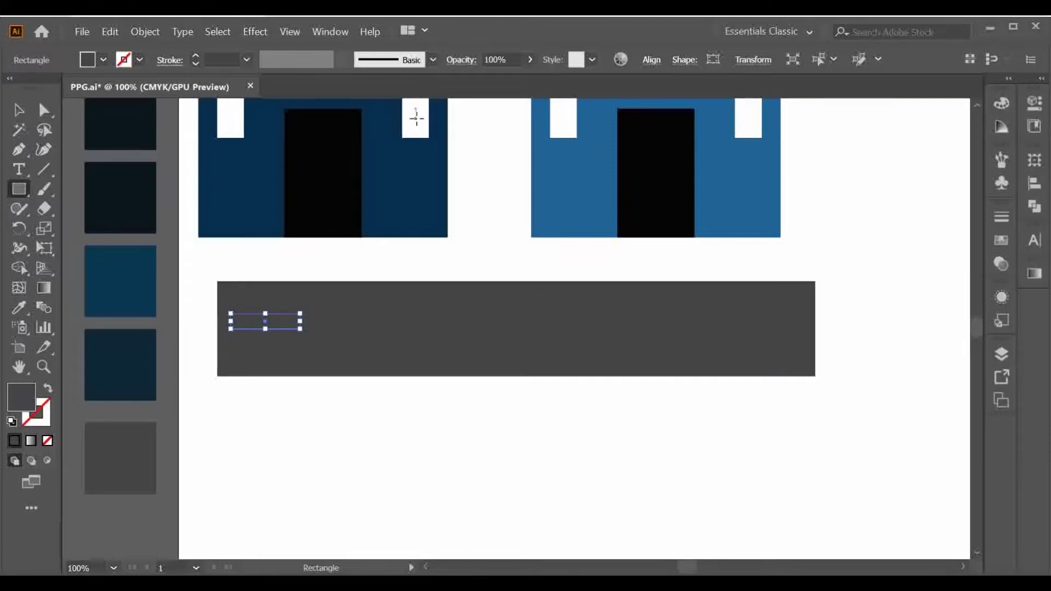
key("i")
left_click(416, 118)
key("v")
left_click(456, 450)
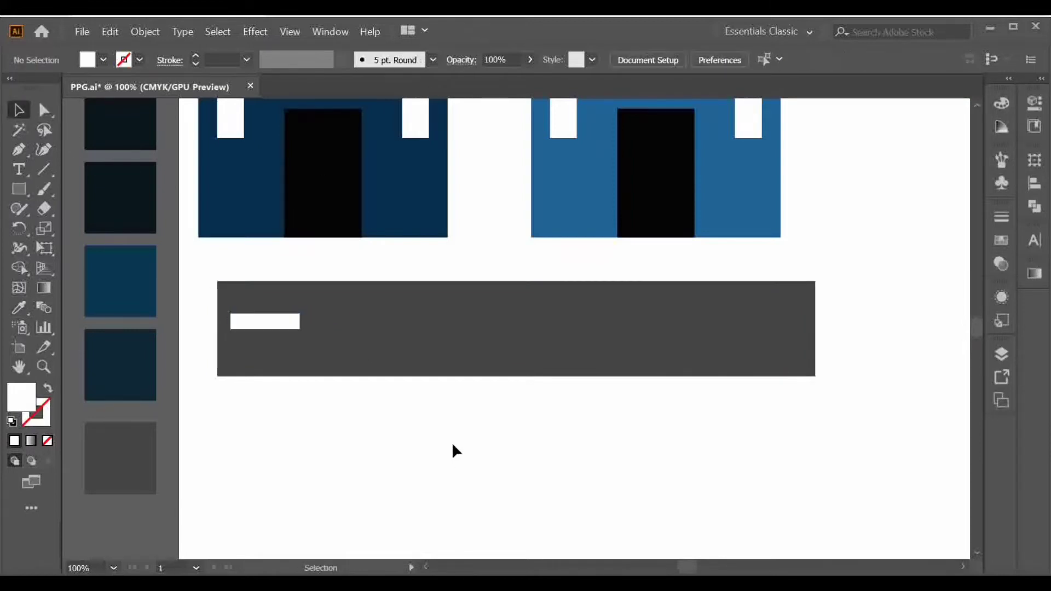
- Align the white lane marking to the vertical center of the gray road rectangle
left_click(336, 336)
left_click(268, 328, "shift")
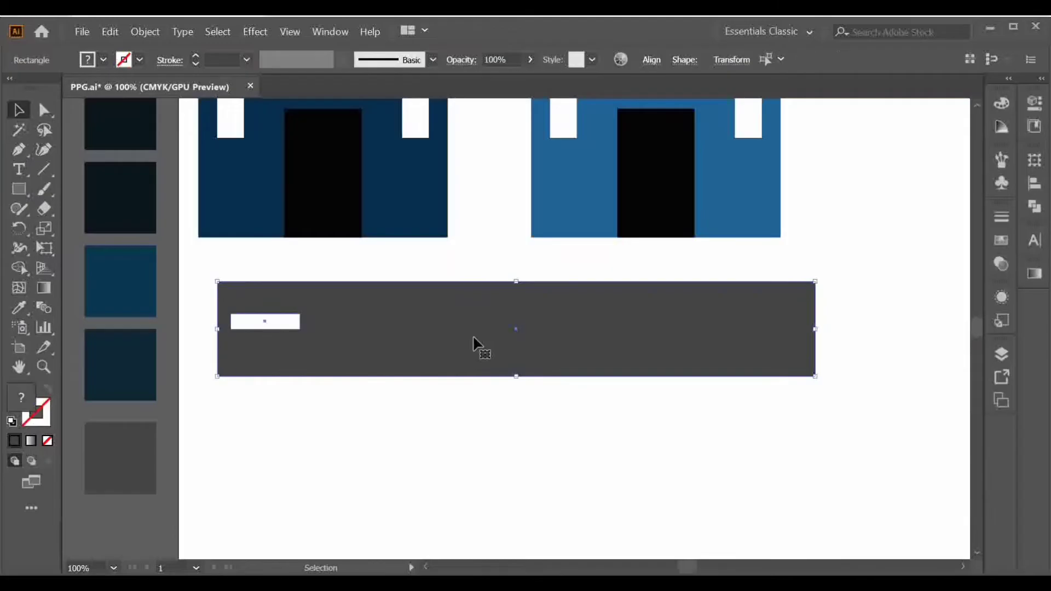
left_click(651, 60)
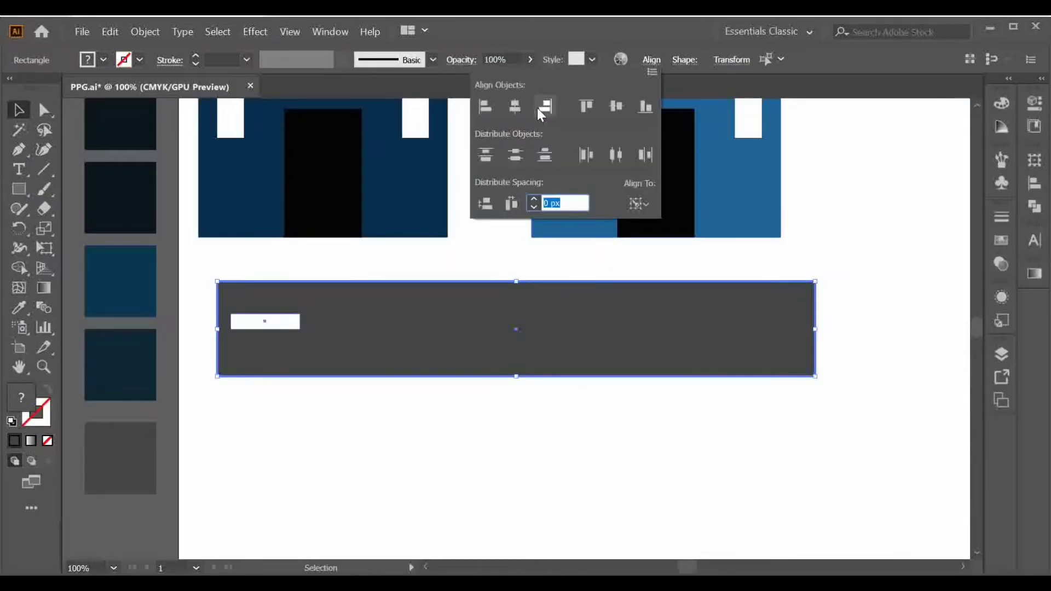
left_click(616, 106)
left_click(414, 484)
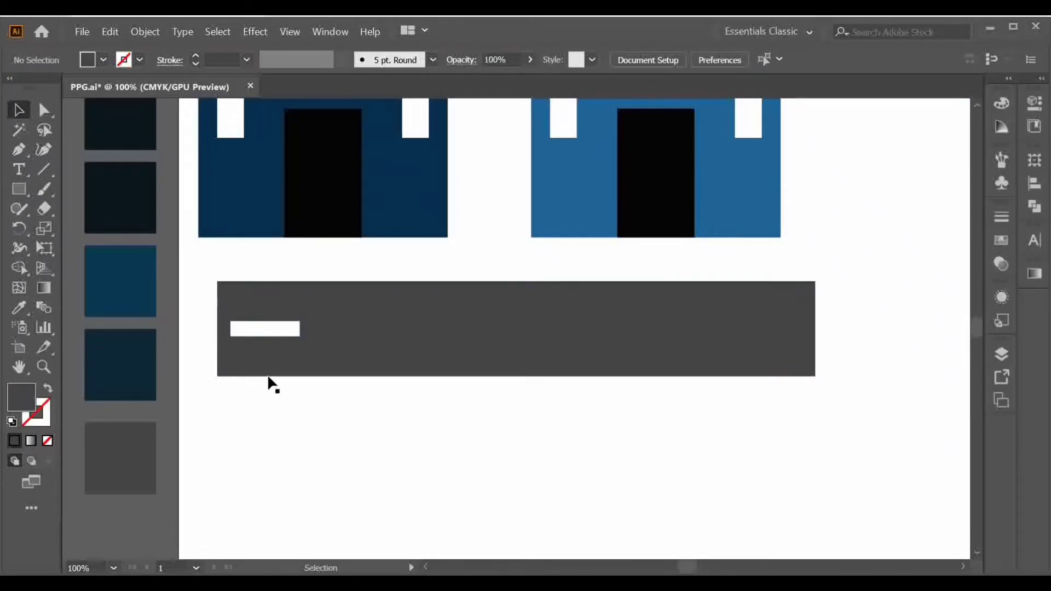
- Duplicate the lane marking along the road at equal spacing to make six white dashes
left_click(289, 330)
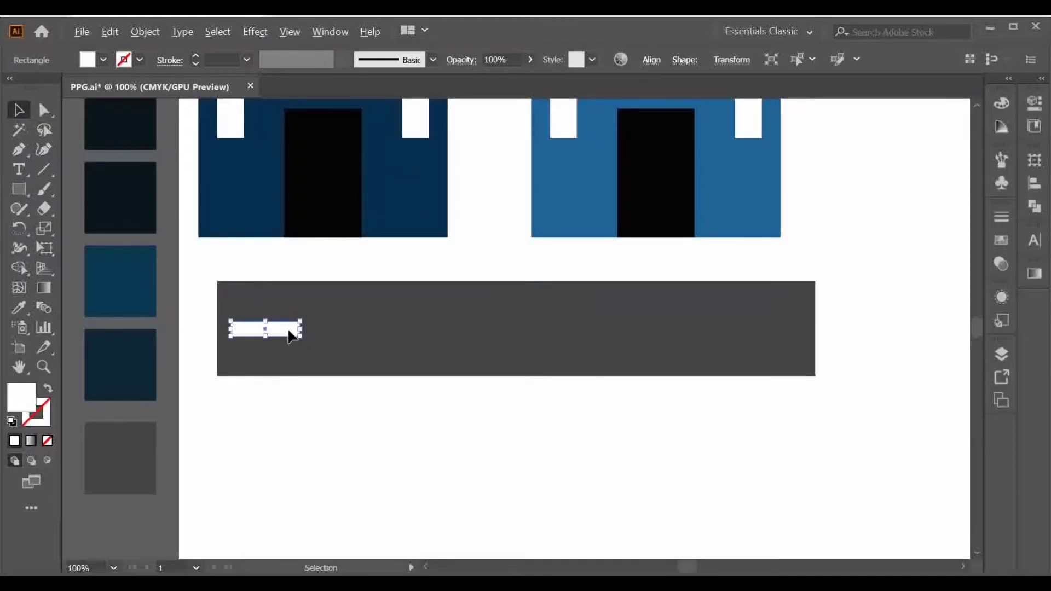
left_click_drag(290, 331, 404, 336)
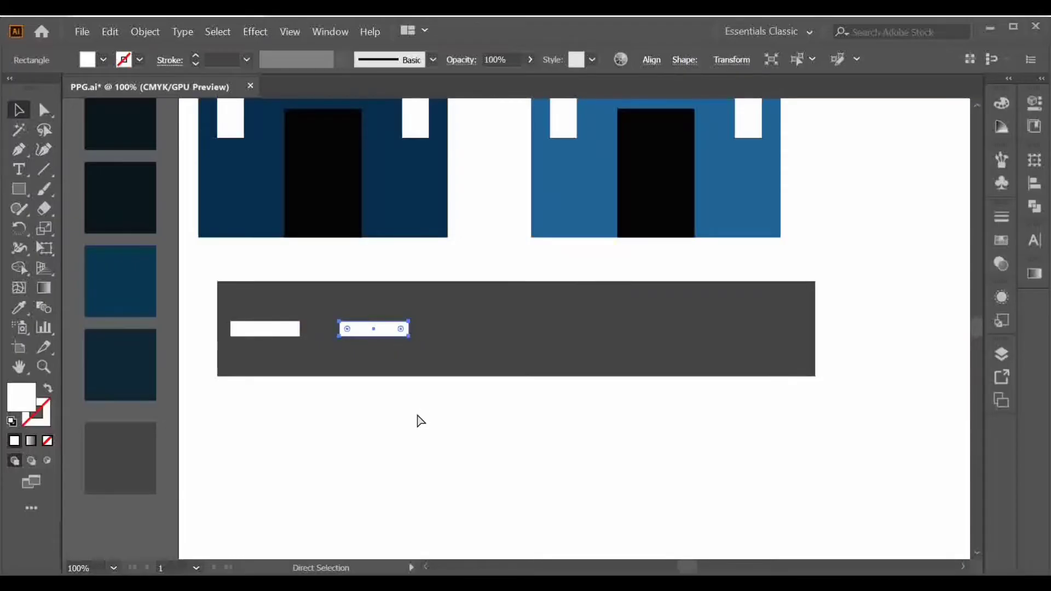
key("ctrl+d")
key("ctrl+d")
key("ctrl+d")
key("ctrl+d")
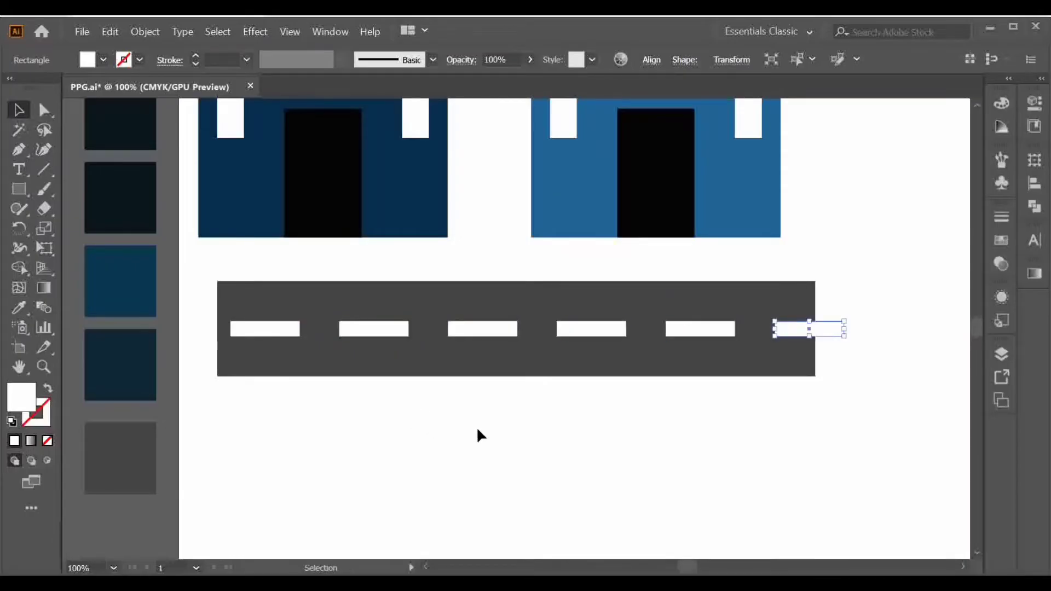
left_click(479, 434)
- Extend the gray road's right edge beyond the end of the last lane dash
left_click(794, 307)
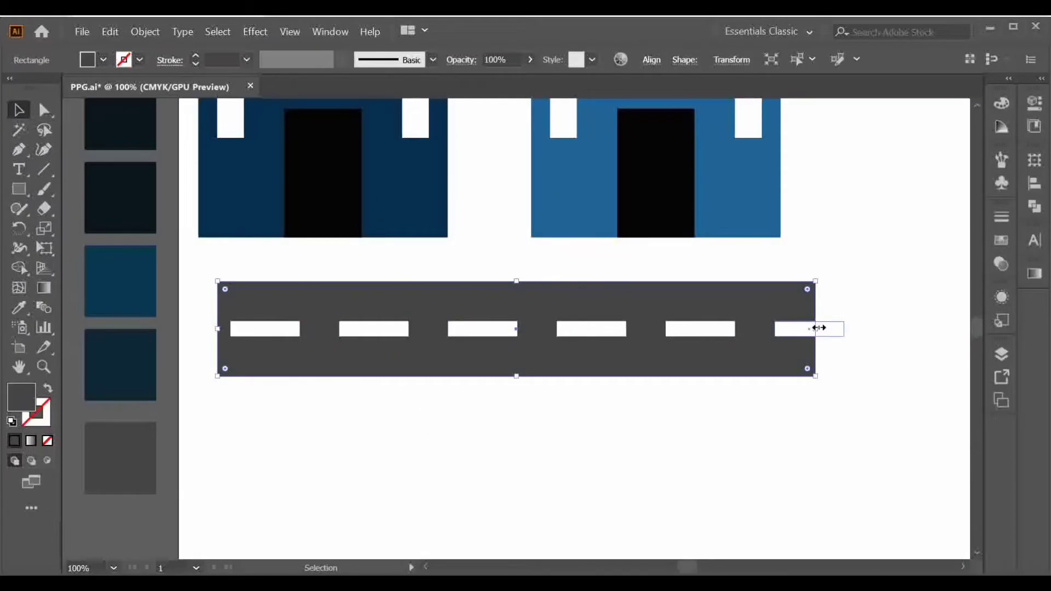
left_click_drag(816, 328, 881, 327)
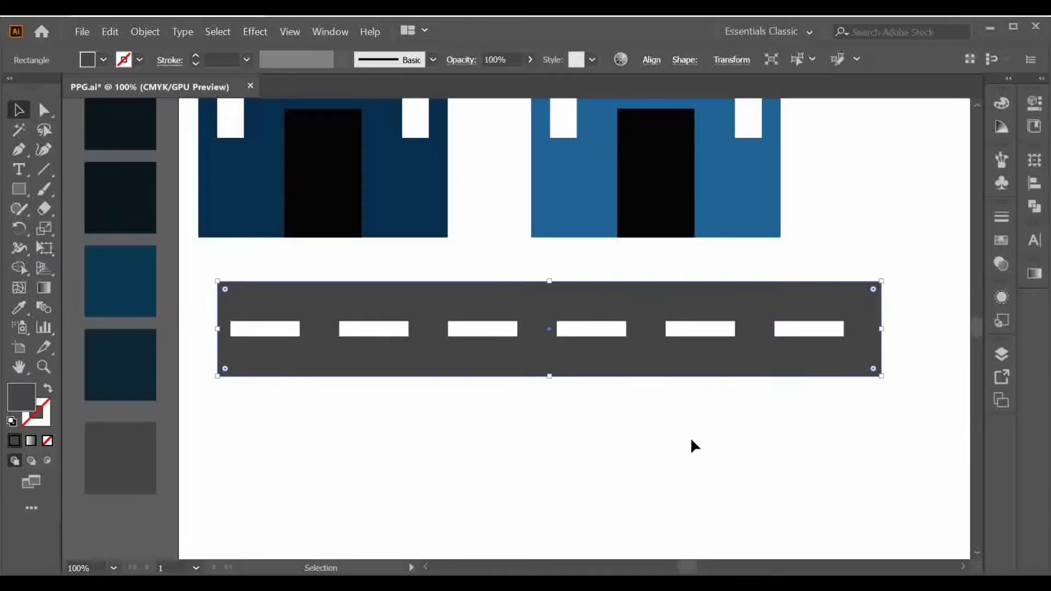
left_click(678, 447)
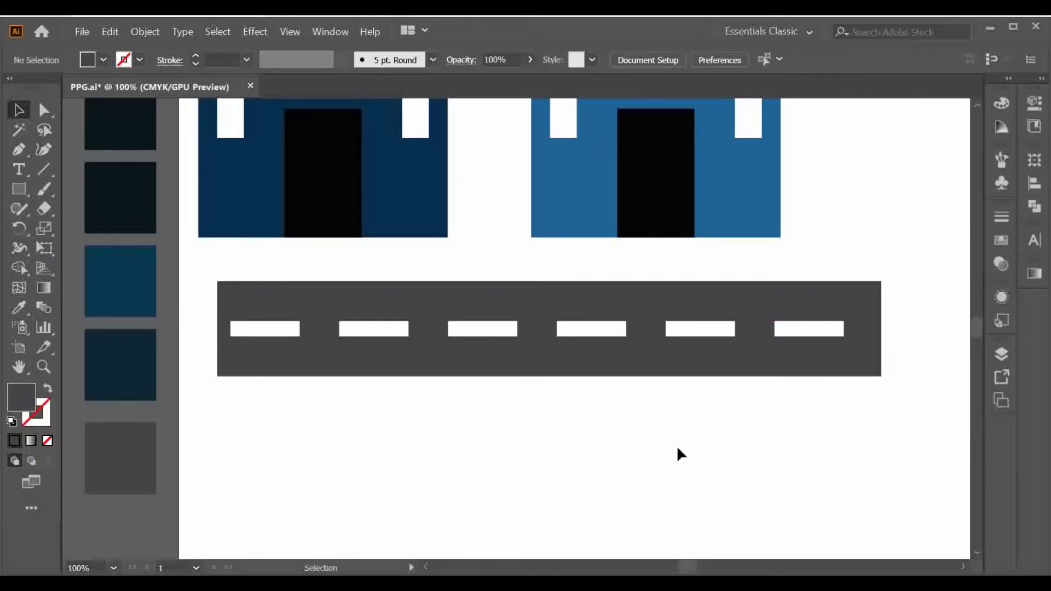
- Group the six white lane dashes and align the group to the horizontal center of the road
left_click(249, 333)
left_click(479, 332, "shift")
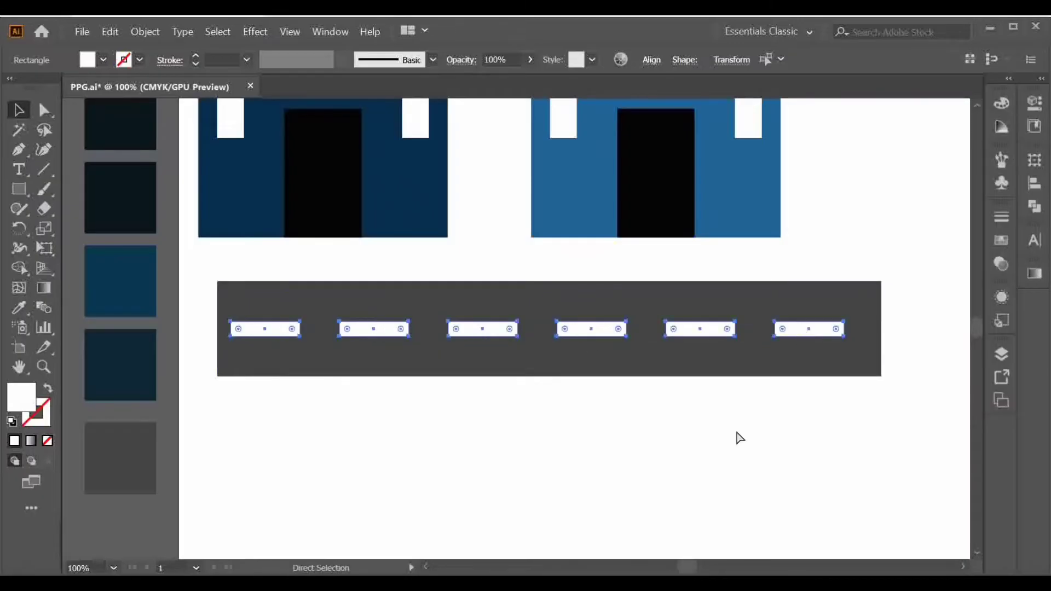
key("ctrl+g")
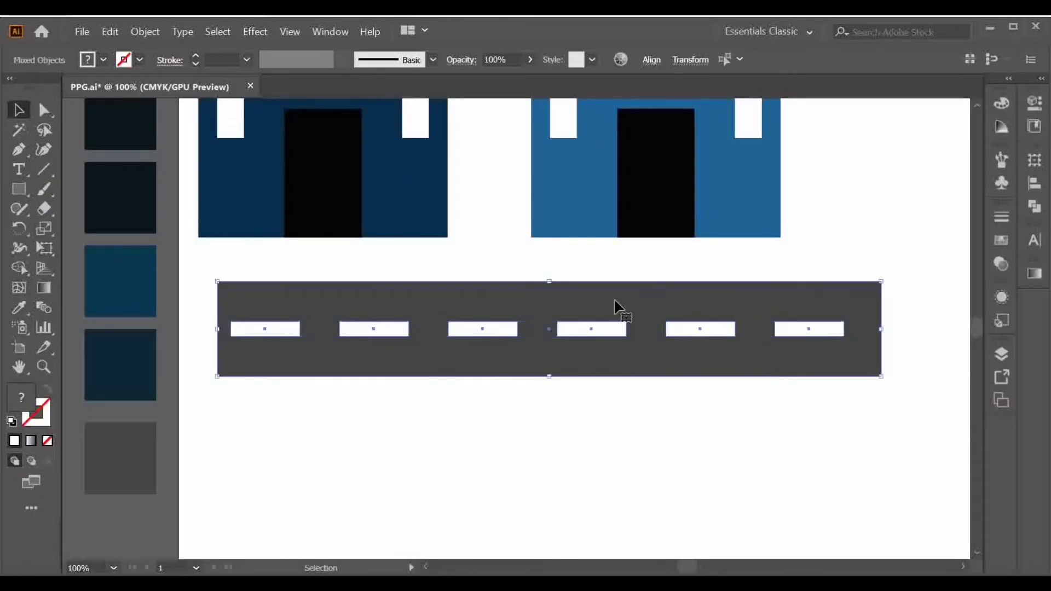
left_click(616, 307, "shift")
left_click(652, 60)
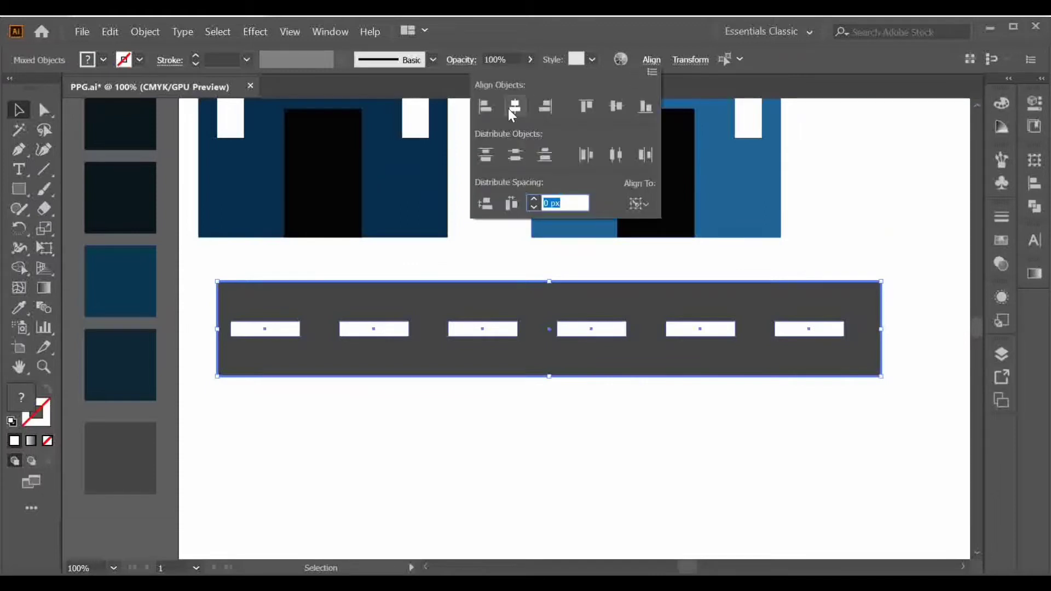
left_click(514, 106)
left_click(619, 425)
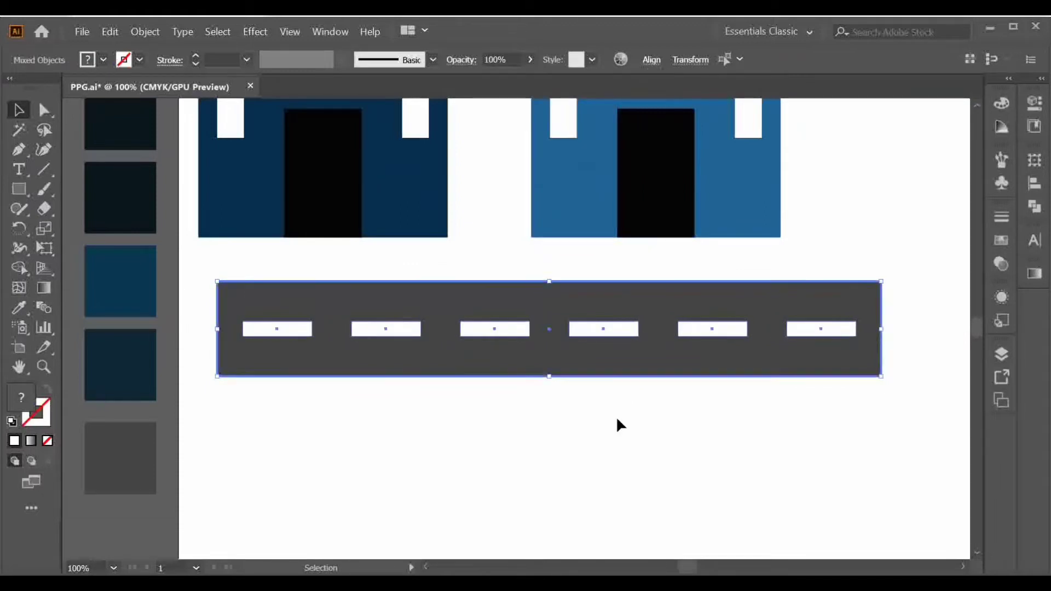
- Duplicate the road with its lane dashes and stack both road strips beside the light blue facade
left_click(620, 425)
key("ctrl+minus")
key("ctrl+minus")
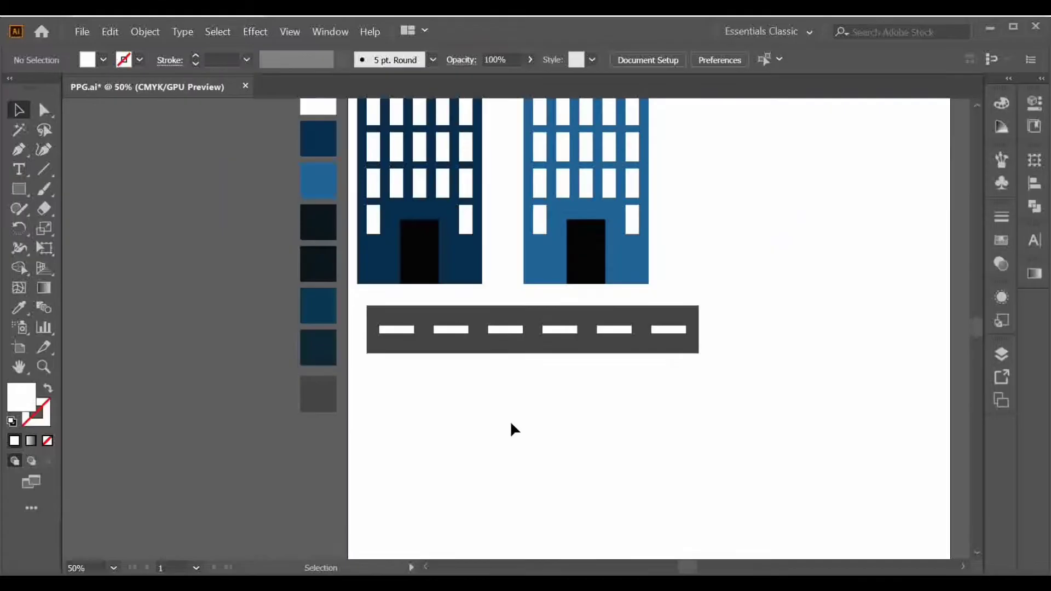
left_click_drag(577, 389, 851, 225)
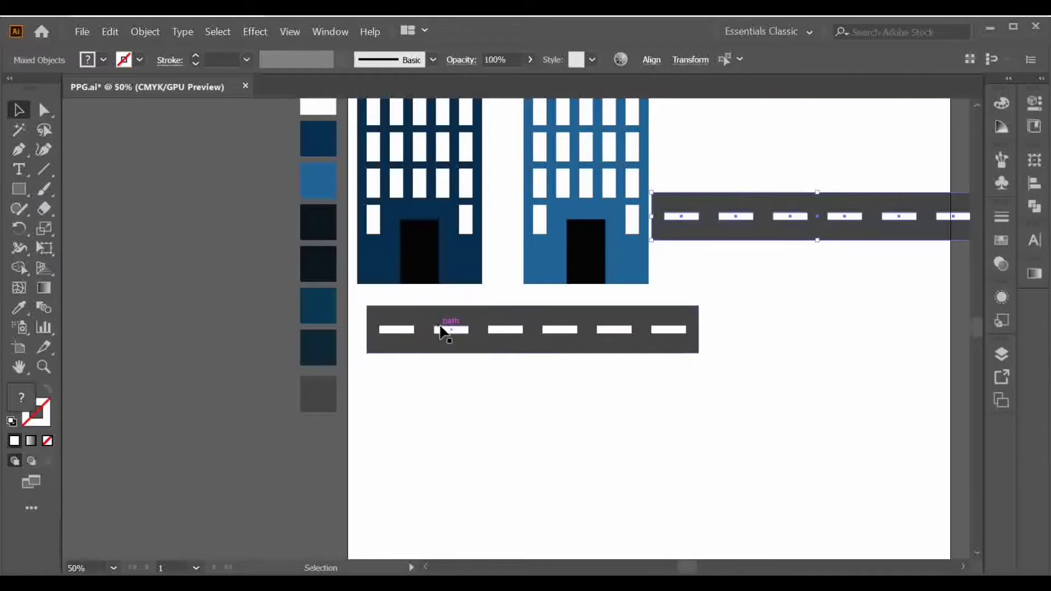
left_click_drag(467, 348, 740, 156)
left_click(769, 421)
key("ctrl+minus")
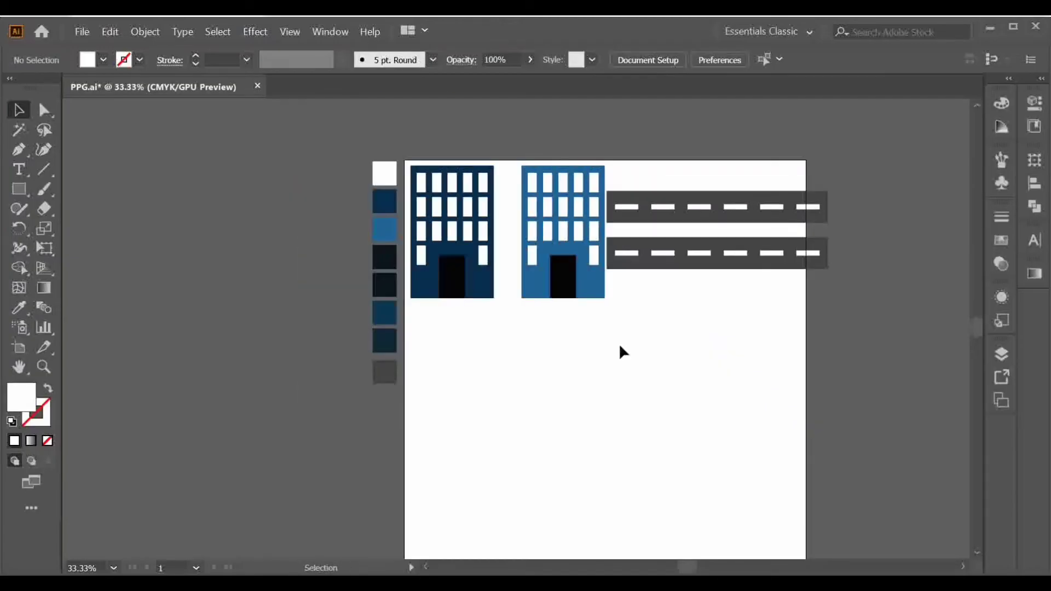
- Scale down both facades and both road strips together, keeping them near the artboard's upper-left corner
left_click_drag(705, 250, 707, 286)
left_click_drag(589, 230, 468, 189)
left_click(451, 336)
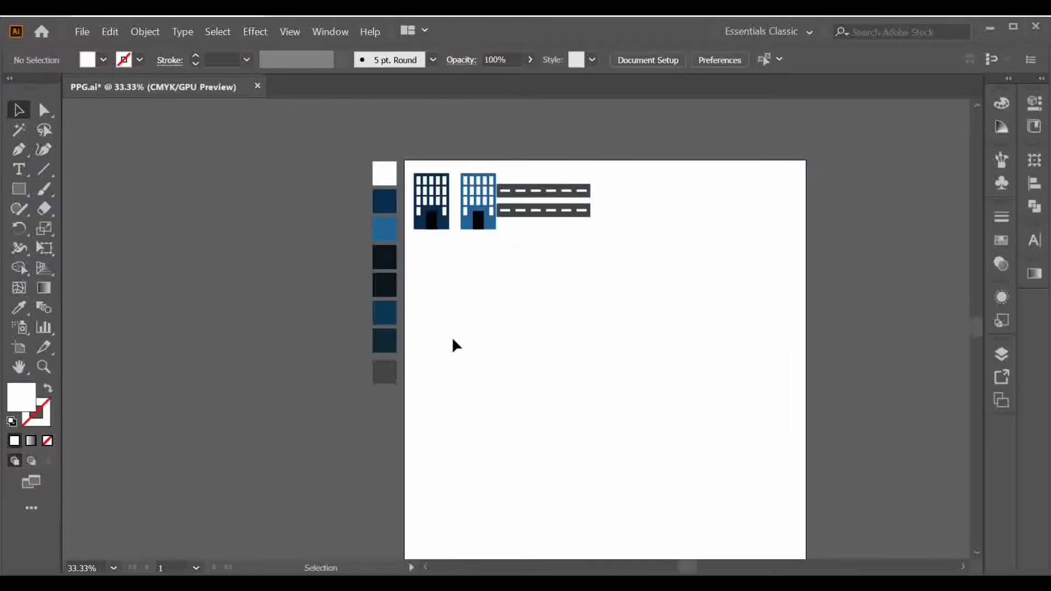
- Show the perspective grid and attach the dark blue facade to the left plane, aligned to the top of the central edge
left_click(43, 269)
left_click(125, 268)
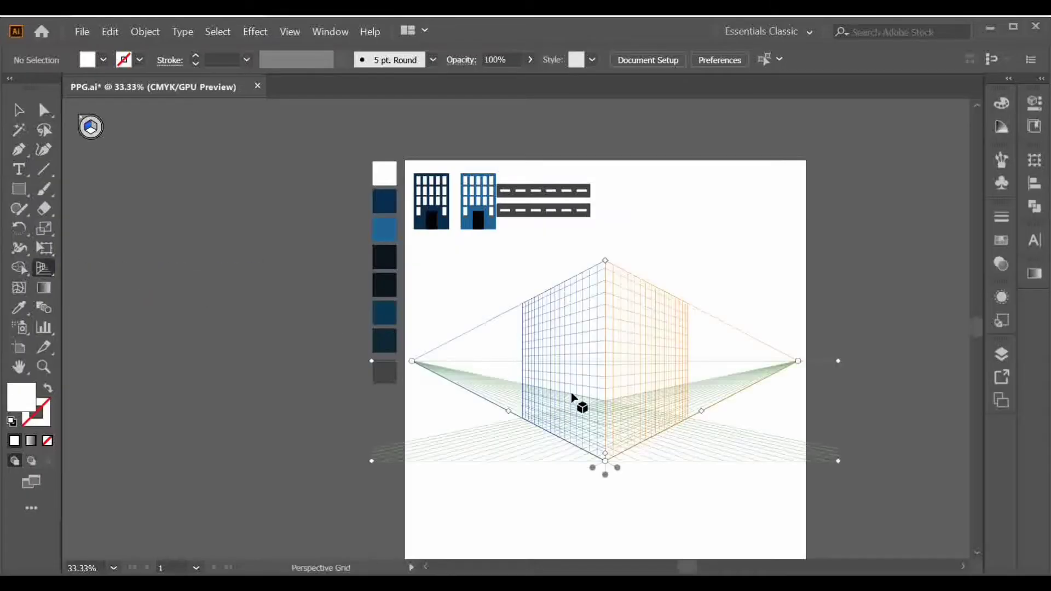
left_click(40, 269)
left_click(118, 299)
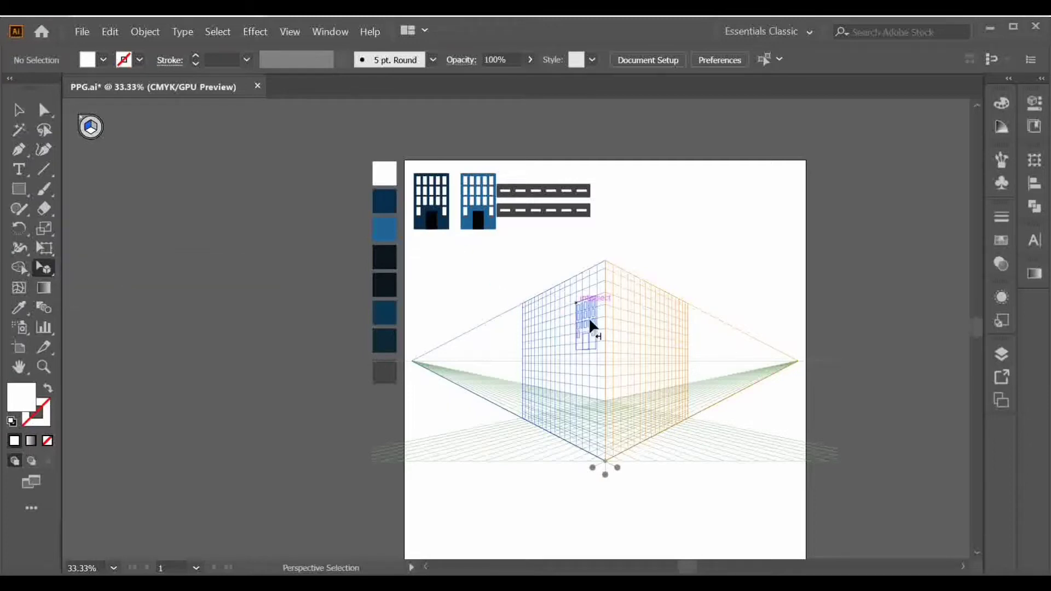
left_click_drag(594, 303, 594, 296)
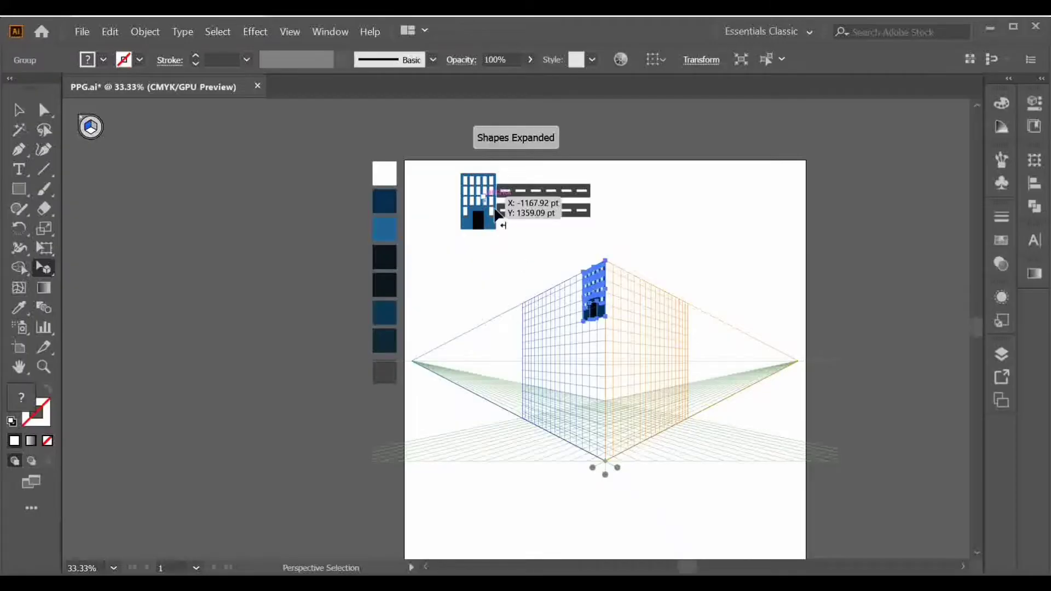
- Make the right grid plane active and attach the light blue facade to it, flush with the dark blue facade
left_click(94, 127)
left_click_drag(496, 218, 616, 292)
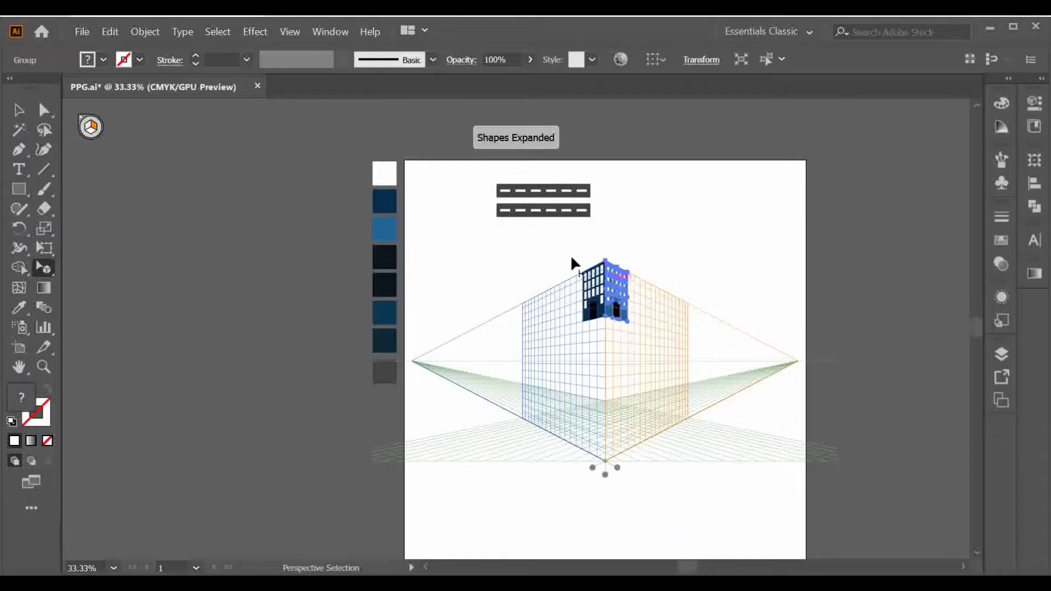
- Enlarge the dark blue facade in perspective on the left plane from its outer bottom corner
key("ctrl+plus")
key("ctrl+plus")
key("ctrl+plus")
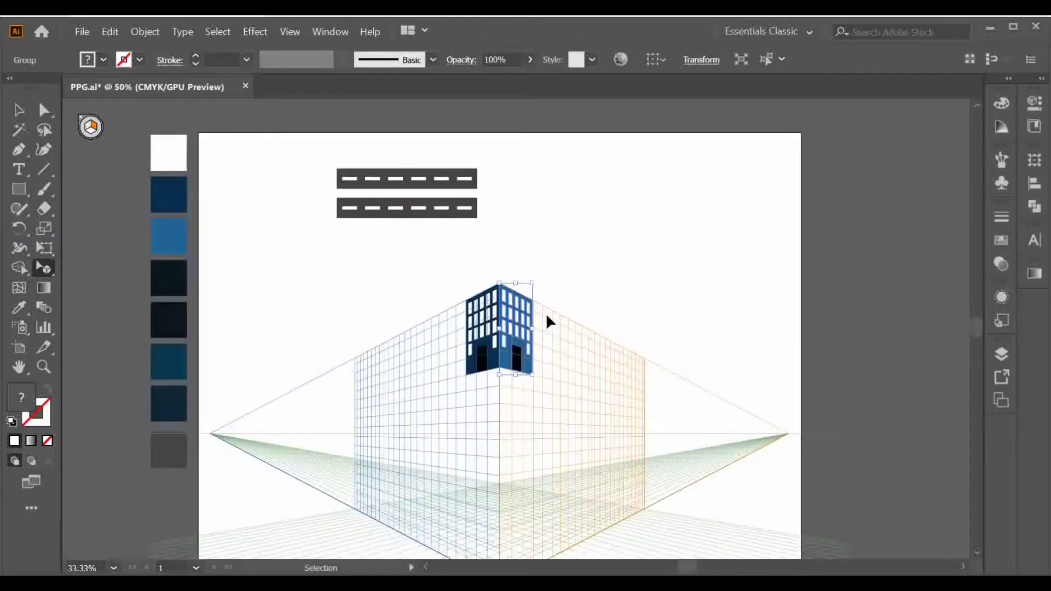
key("shift+v")
left_click_drag(603, 418, 596, 298)
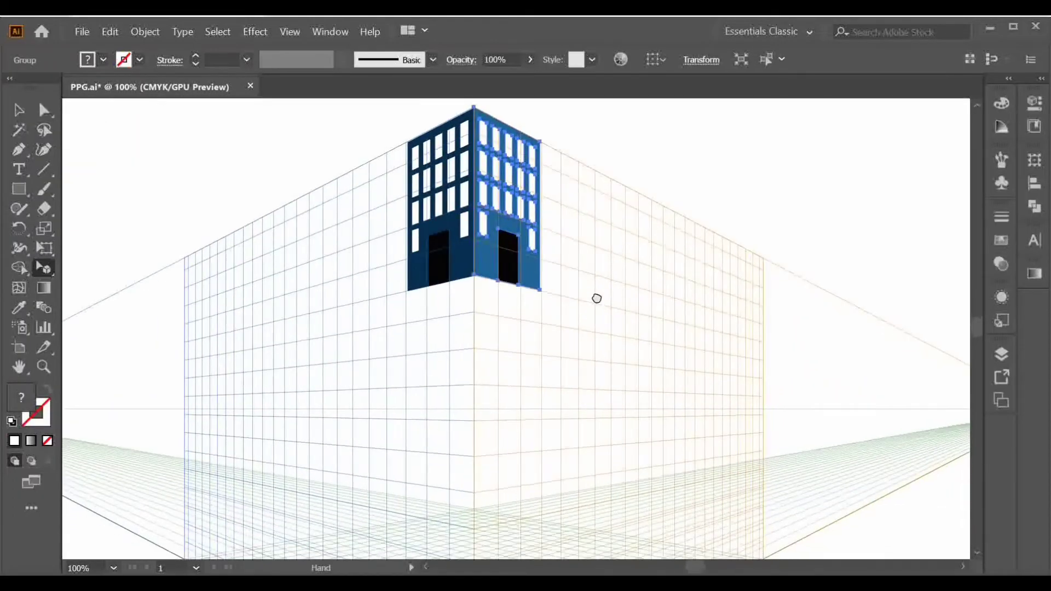
left_click(424, 267)
left_click_drag(408, 291, 309, 527)
- Enlarge the light blue facade on the right plane so its bottom meets the dark blue facade at the central edge
left_click_drag(561, 453, 549, 355)
left_click_drag(544, 276, 538, 330)
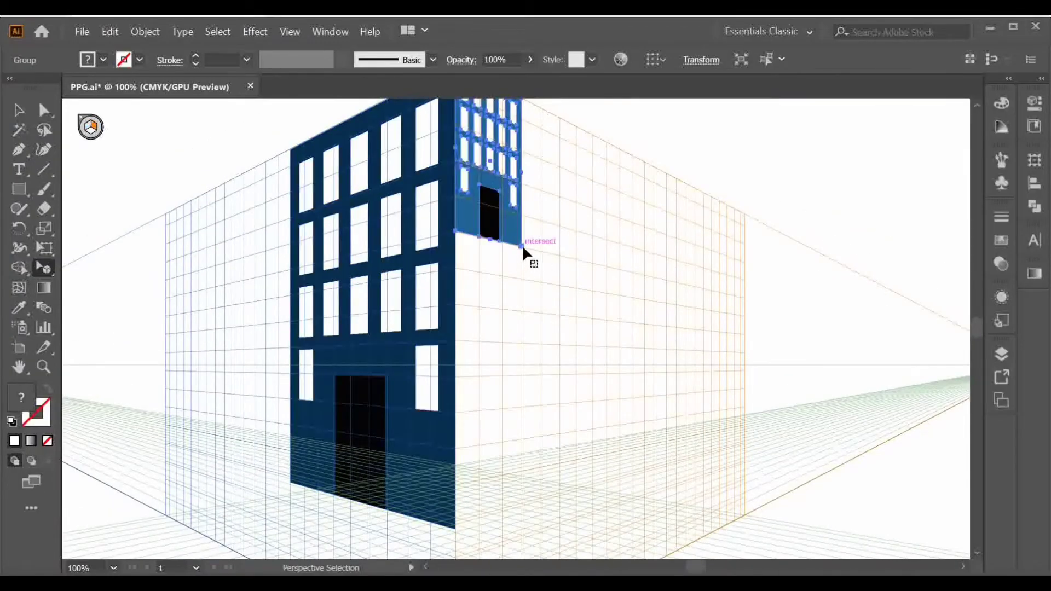
left_click_drag(521, 245, 667, 472)
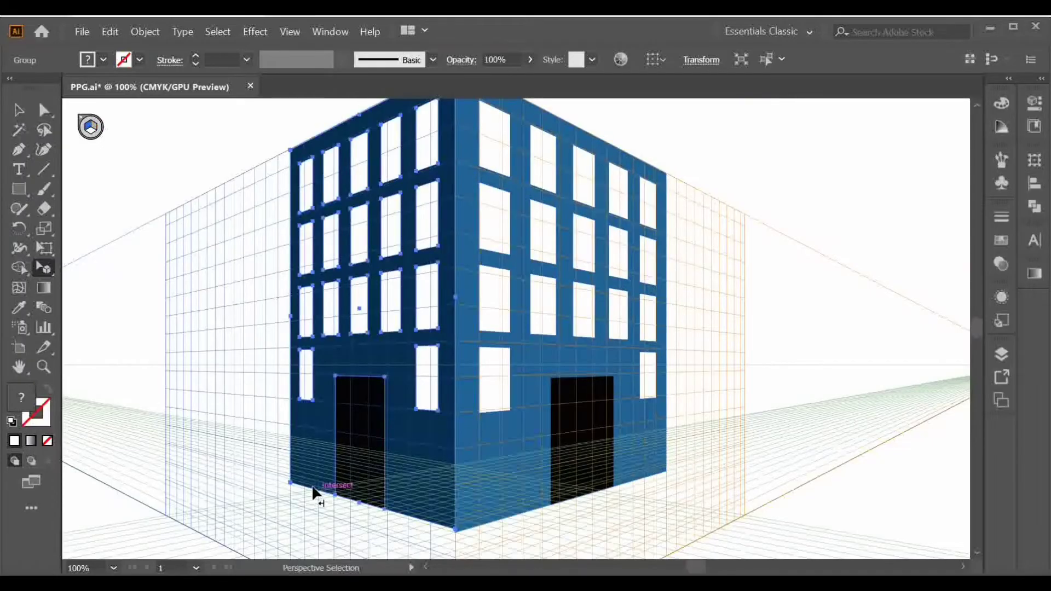
- Widen the dark blue facade slightly from its outer bottom corner and fine-tune its bottom edge up close
left_click_drag(291, 483, 278, 479)
key("ctrl+equal")
key("ctrl+equal")
key("ctrl+equal")
left_click_drag(323, 534, 317, 27)
left_click_drag(244, 368, 243, 362)
left_click_drag(839, 412, 227, 445)
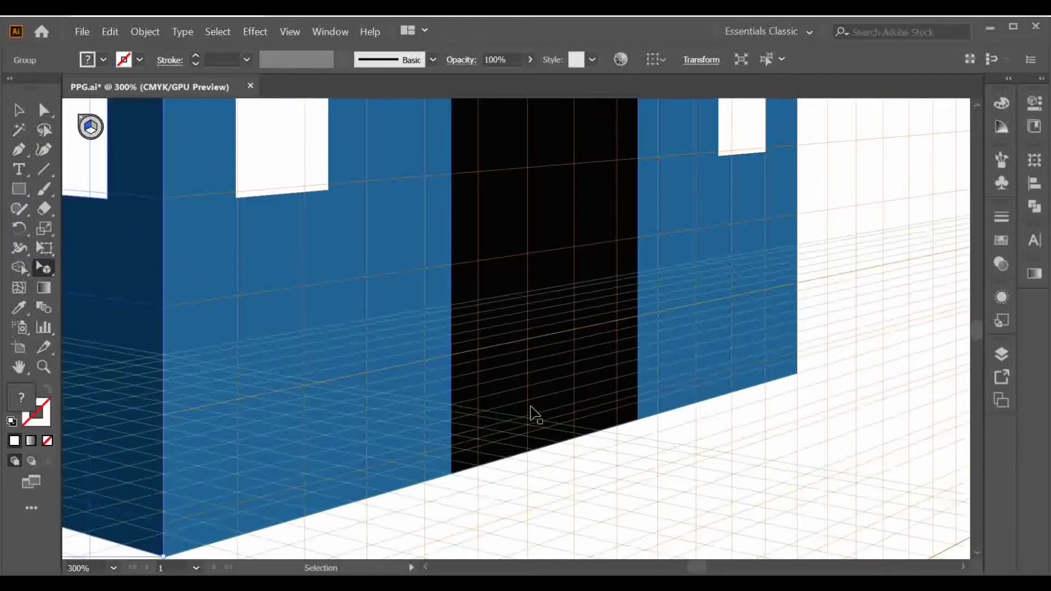
key("ctrl+minus")
key("ctrl+minus")
key("ctrl+minus")
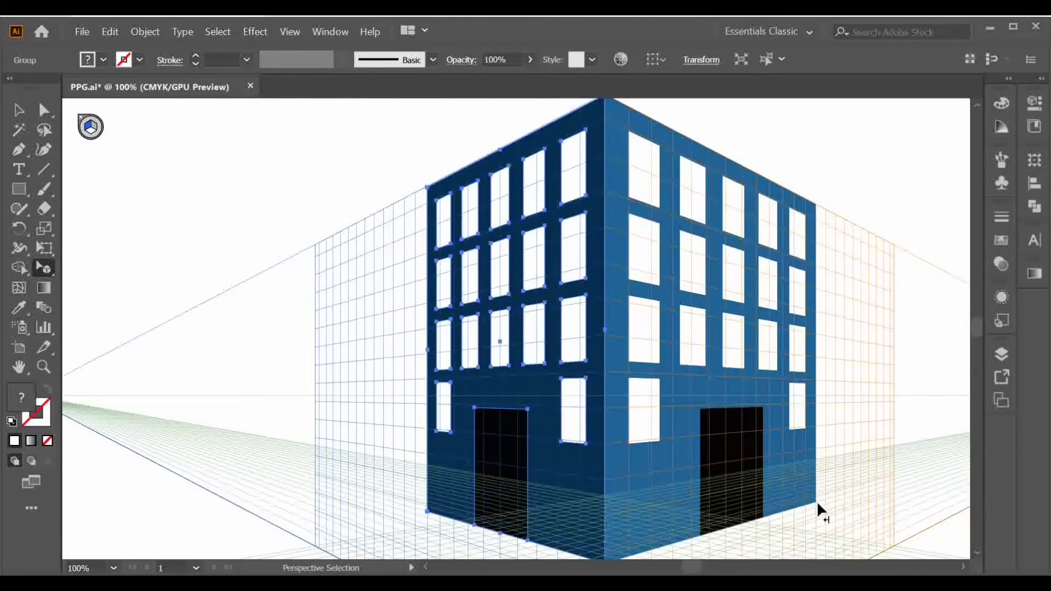
- Narrow the light blue facade from its outer bottom corner and fine-tune its bottom edge against the dark blue facade
left_click_drag(817, 500, 767, 516)
key("ctrl+plus")
key("ctrl+plus")
key("ctrl+plus")
left_click_drag(767, 516, 659, 248)
left_click_drag(651, 518, 657, 249)
left_click_drag(639, 358, 639, 350)
left_click_drag(237, 369, 465, 403)
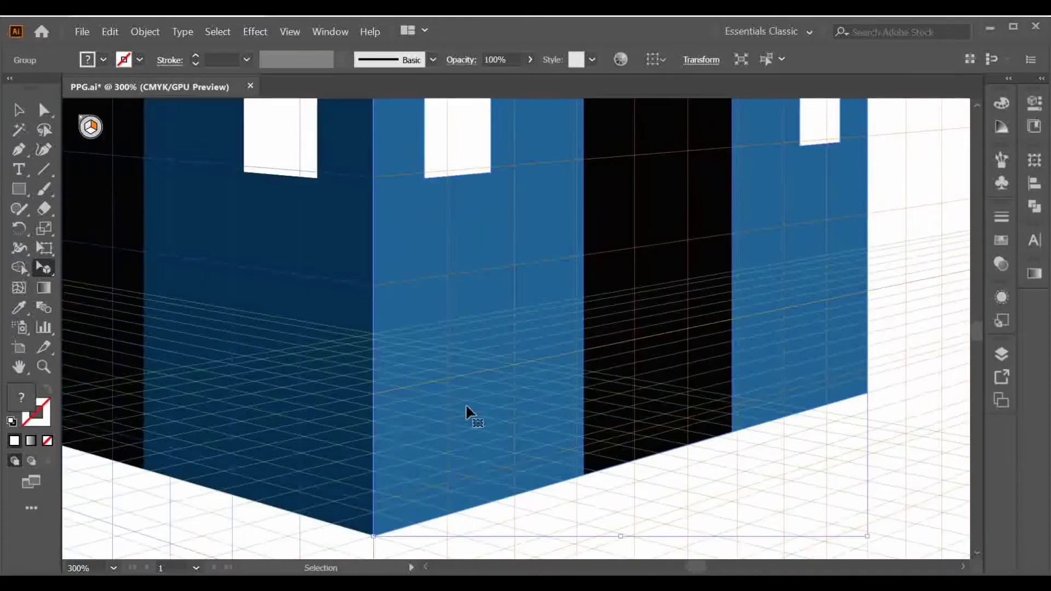
- Narrow the dark blue facade slightly from its outer bottom corner to match the light blue facade's width
key("ctrl+minus")
key("ctrl+minus")
left_click(302, 378)
left_click_drag(247, 399, 264, 404)
key("ctrl+plus")
key("ctrl+plus")
key("ctrl+plus")
key("ctrl+plus")
key("ctrl+plus")
left_click(340, 367)
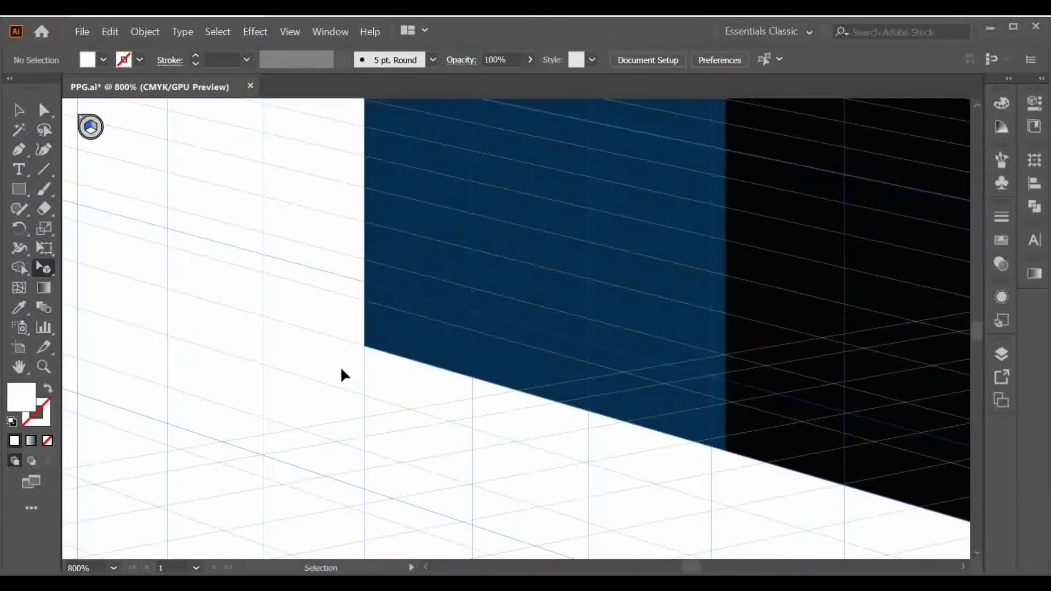
key("ctrl+minus")
key("ctrl+minus")
key("ctrl+minus")
key("ctrl+minus")
key("ctrl+minus")
key("ctrl+minus")
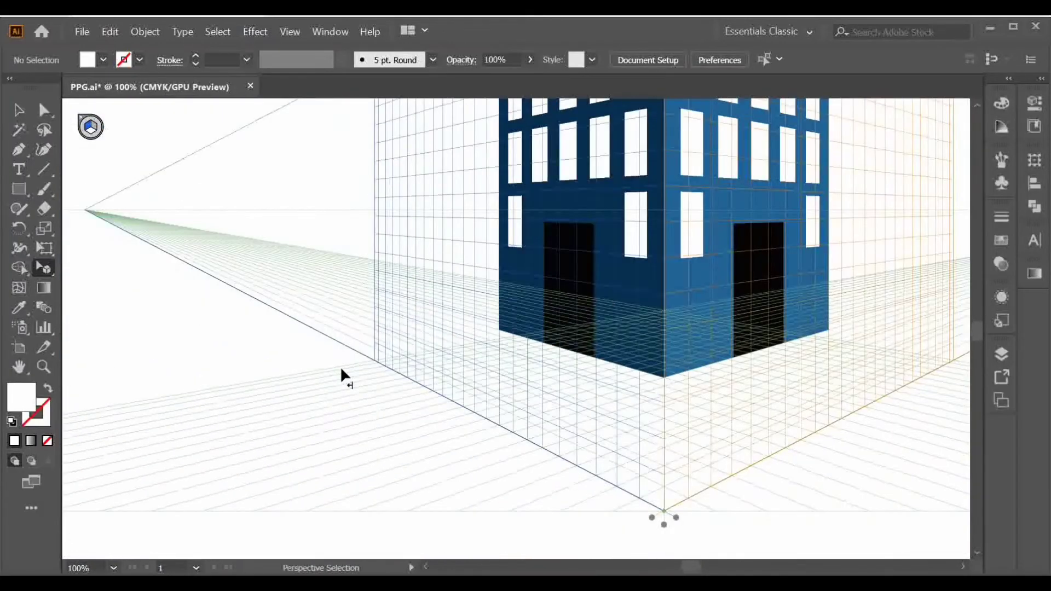
- Draw a narrow full-height rectangle in perspective over the outer part of the dark blue facade's door
left_click_drag(427, 275, 352, 388)
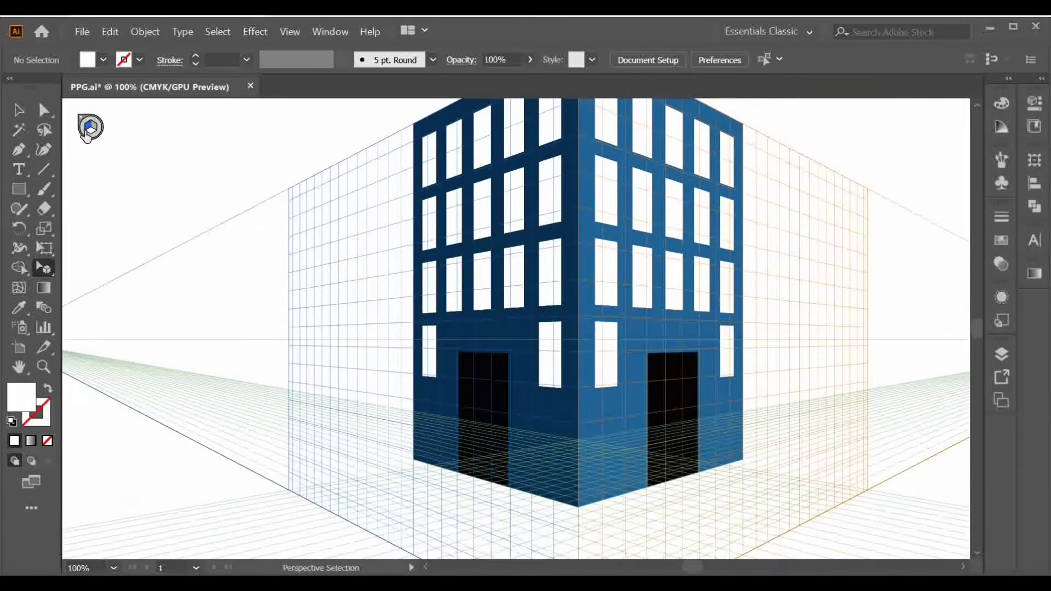
key("ctrl+plus")
key("ctrl+plus")
key("ctrl+plus")
key("m")
left_click_drag(493, 141, 537, 514)
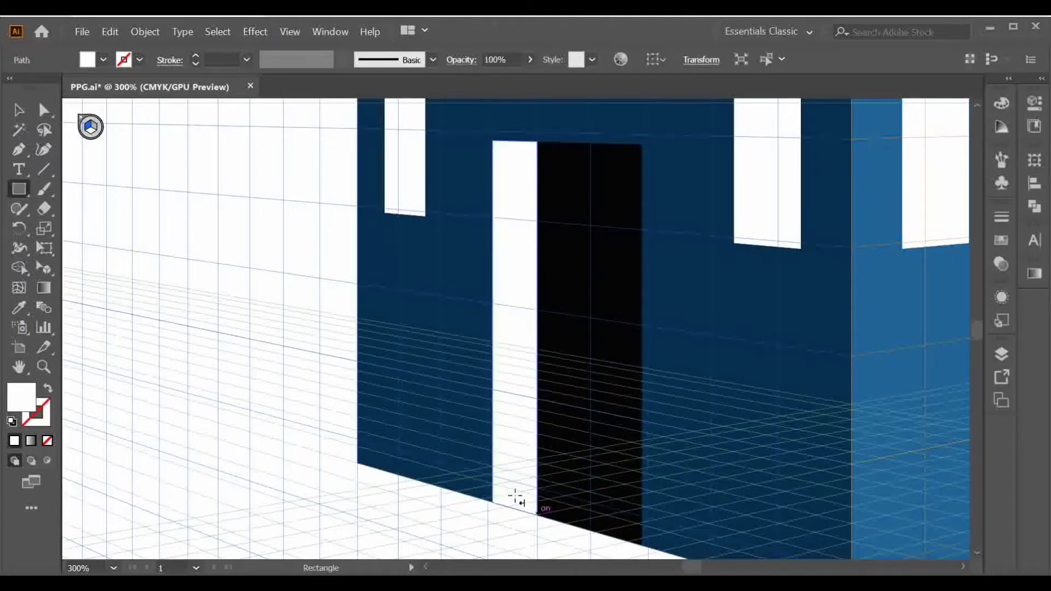
key("ctrl+0")
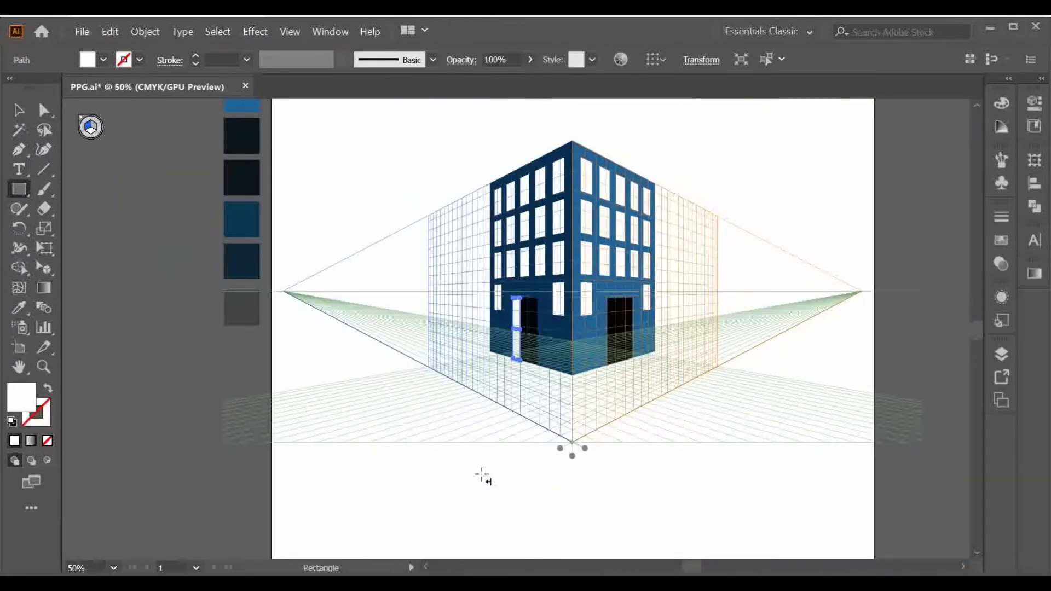
- Fill the new door rectangle with the teal-blue color sampled from the sixth palette swatch
left_click(482, 475)
scroll(403, 334, "up", 3)
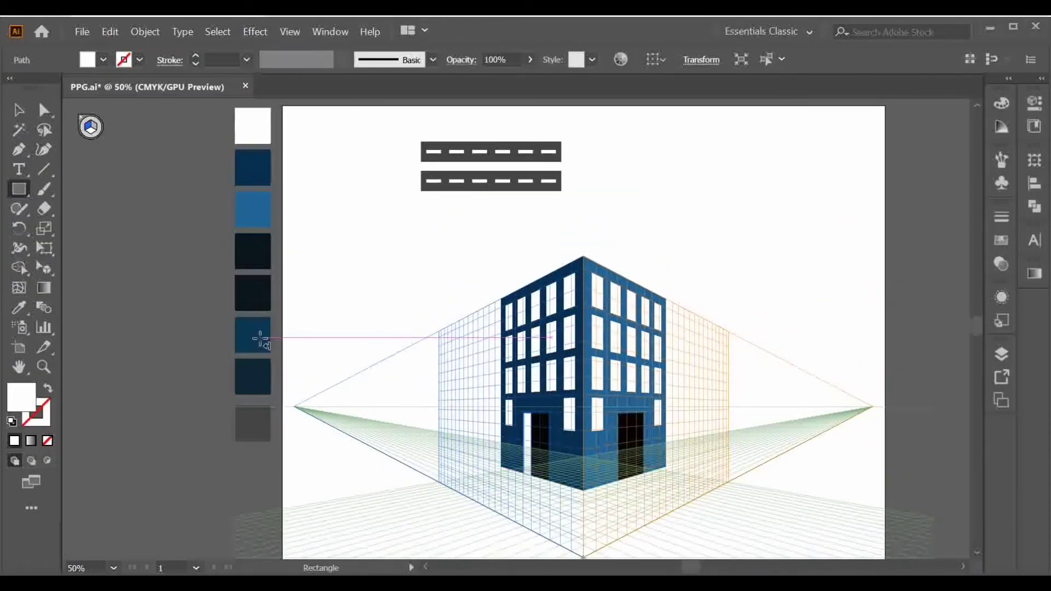
key("i")
left_click(262, 336)
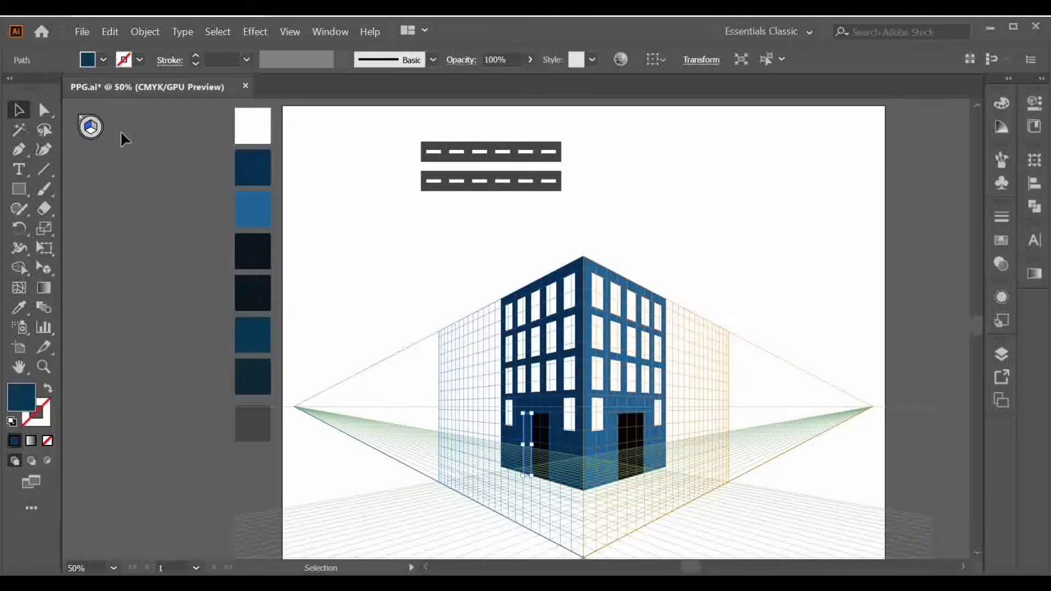
- Make the right grid plane active and draw a matching narrow rectangle over the outer part of the light blue facade's door
left_click(43, 270)
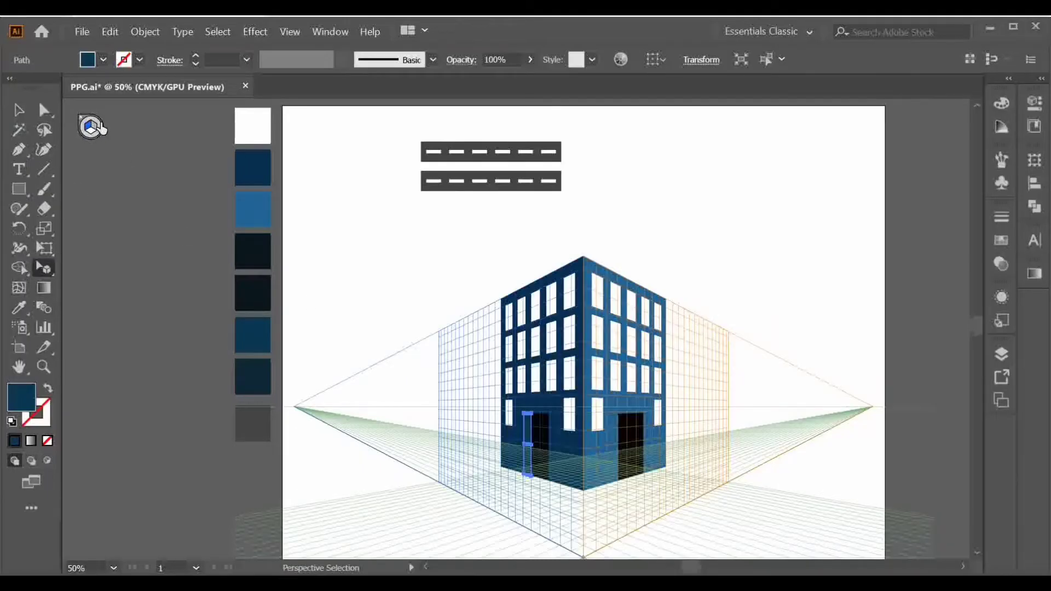
left_click(92, 130)
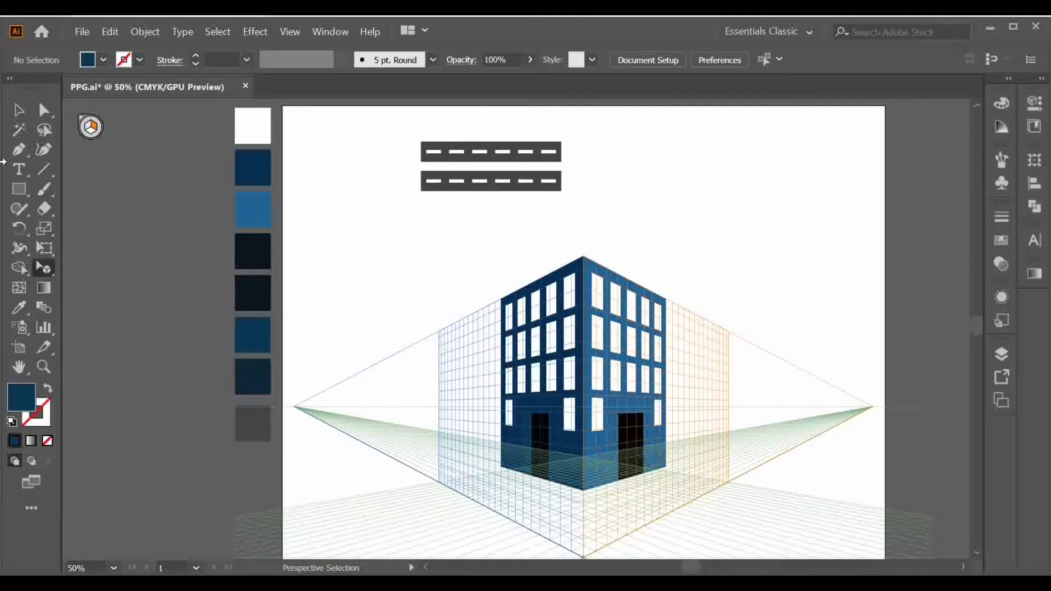
left_click(20, 191)
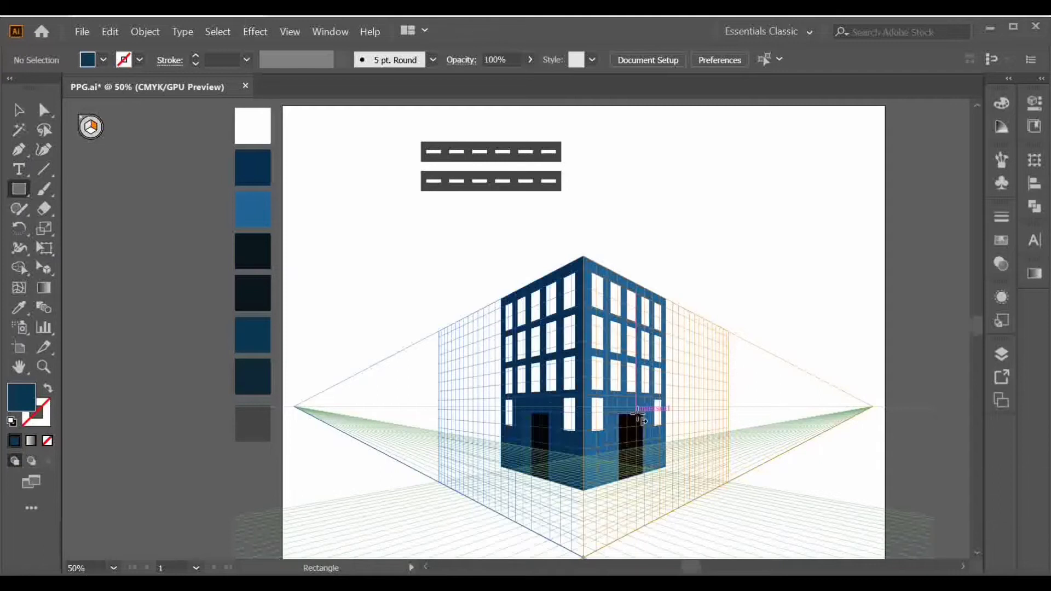
left_click_drag(638, 414, 645, 475)
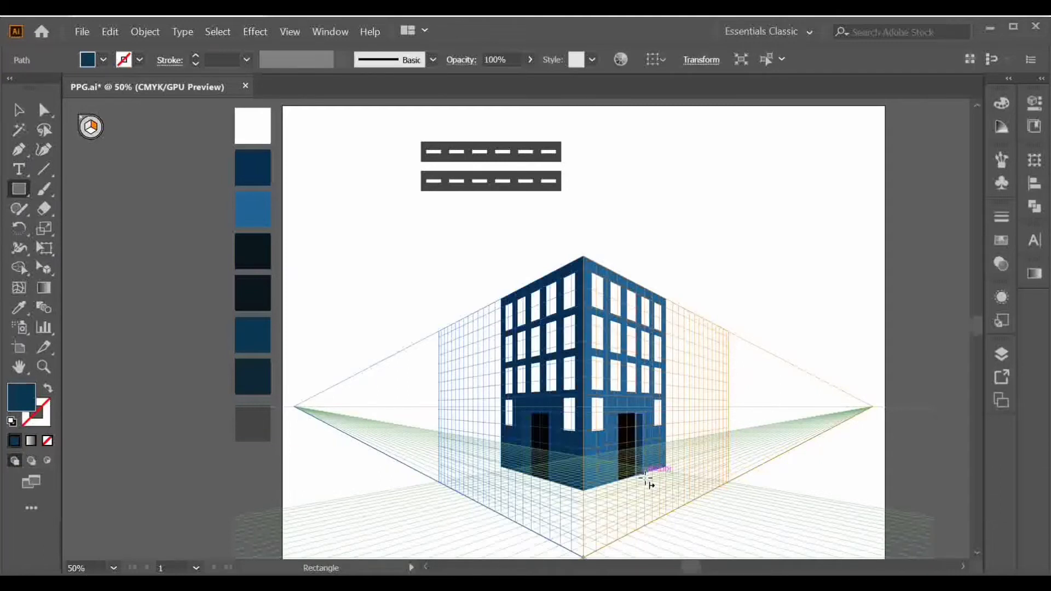
left_click(680, 507, "ctrl")
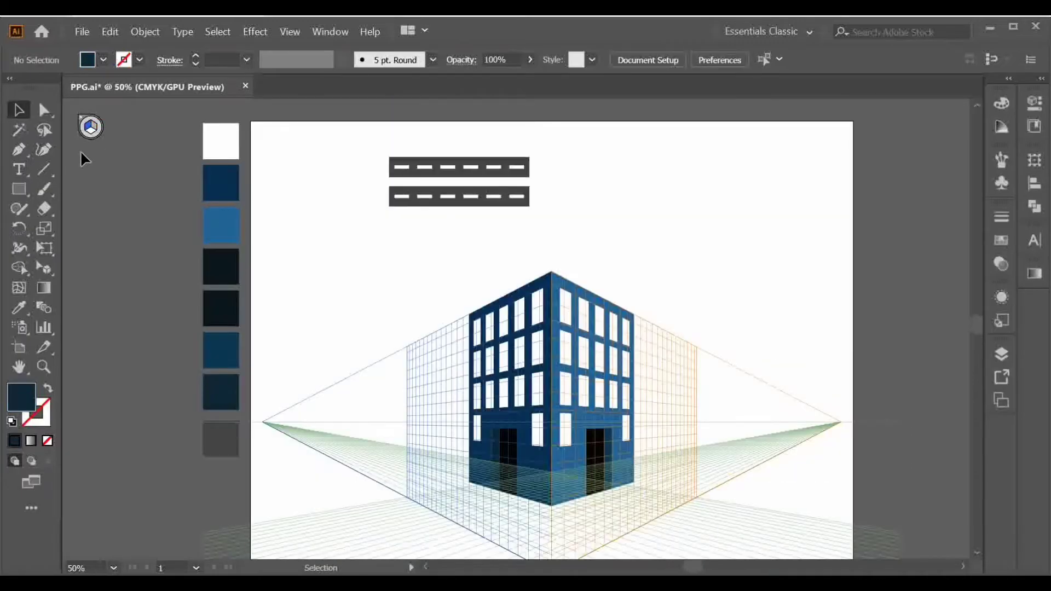
- Attach one road strip to the horizontal grid plane along the dark blue facade's base and enlarge it in perspective
left_click(90, 135)
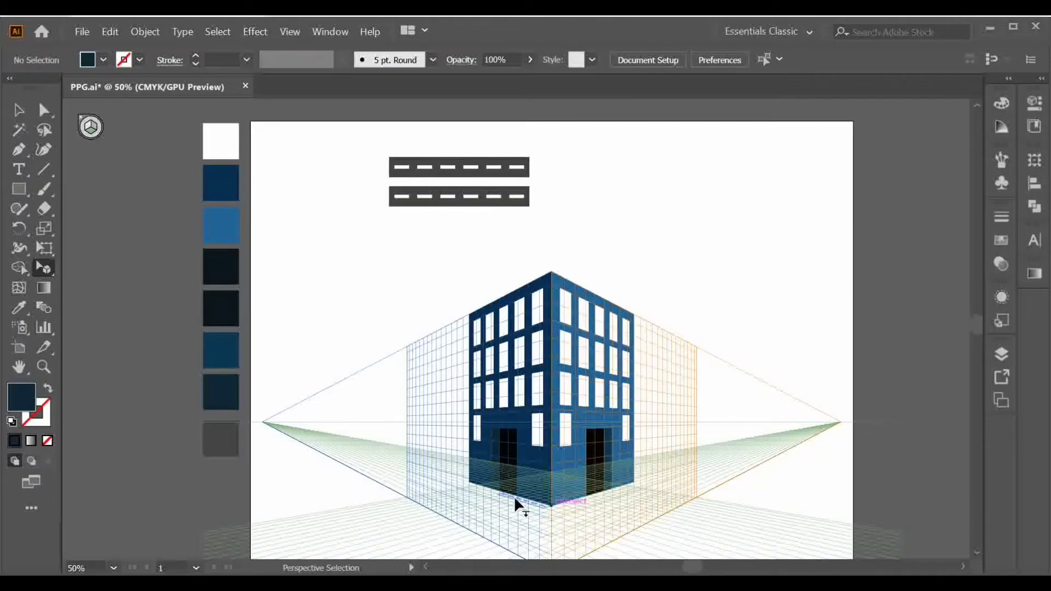
left_click_drag(514, 496, 514, 497)
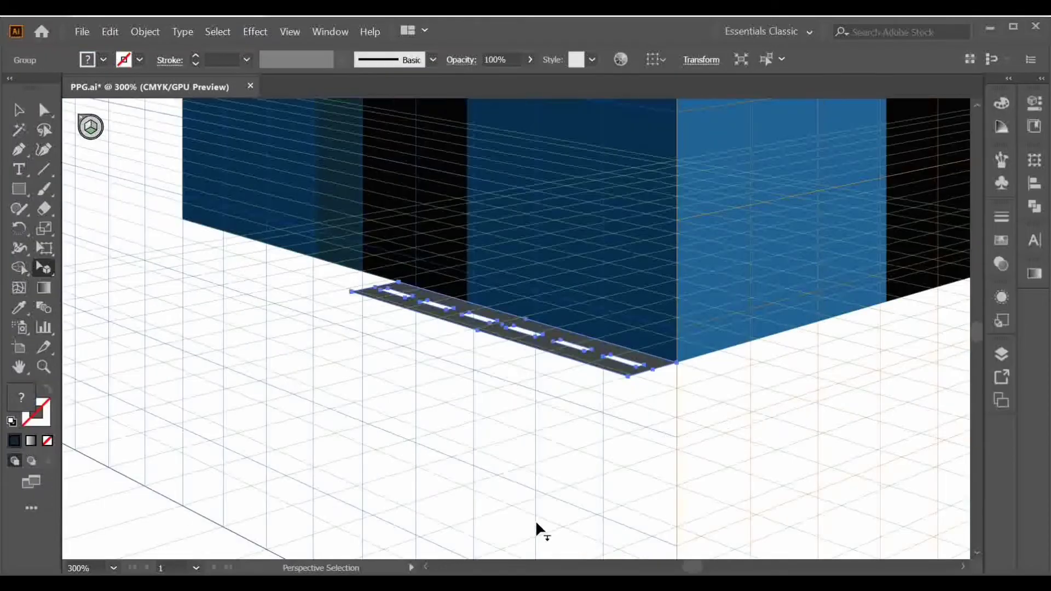
left_click_drag(537, 531, 673, 554)
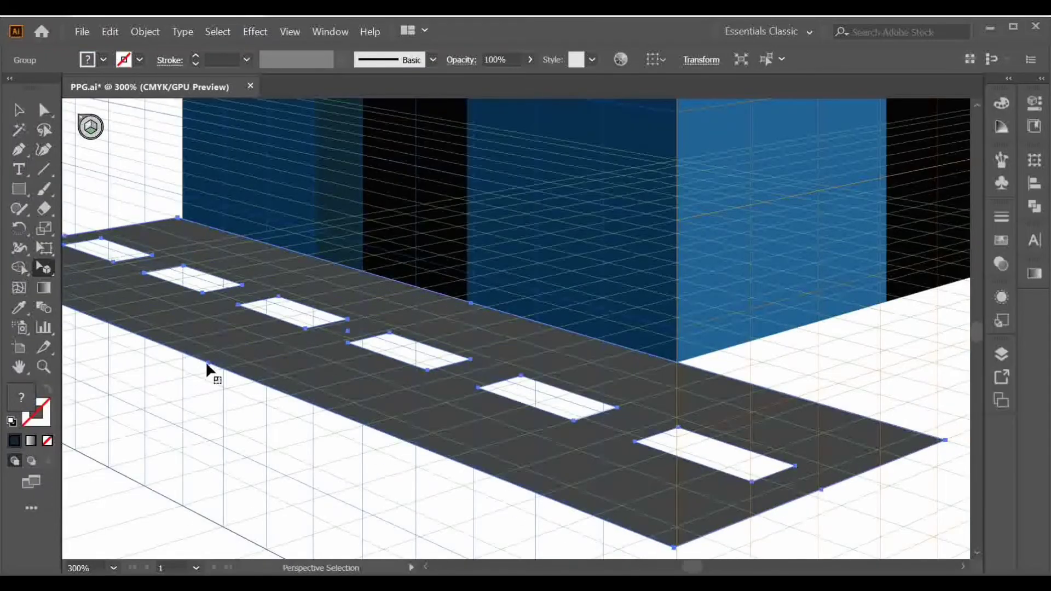
left_click_drag(208, 363, 211, 358)
- Align the road's near end with the building's front corner and extend its far end toward the left vanishing point
key("ctrl+minus")
key("ctrl+minus")
left_click_drag(601, 311, 502, 280)
left_click_drag(273, 236, 92, 180)
left_click(268, 156)
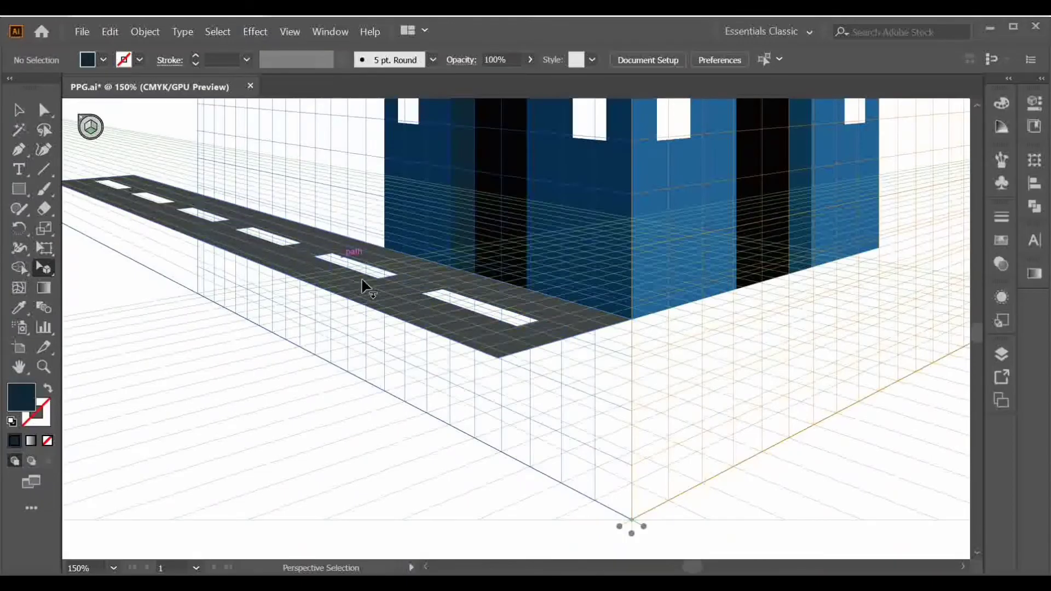
- Attach the remaining road strip to the horizontal grid plane along the light blue facade's base
key("ctrl+minus")
key("ctrl+minus")
key("ctrl+minus")
left_click_drag(414, 222, 387, 415)
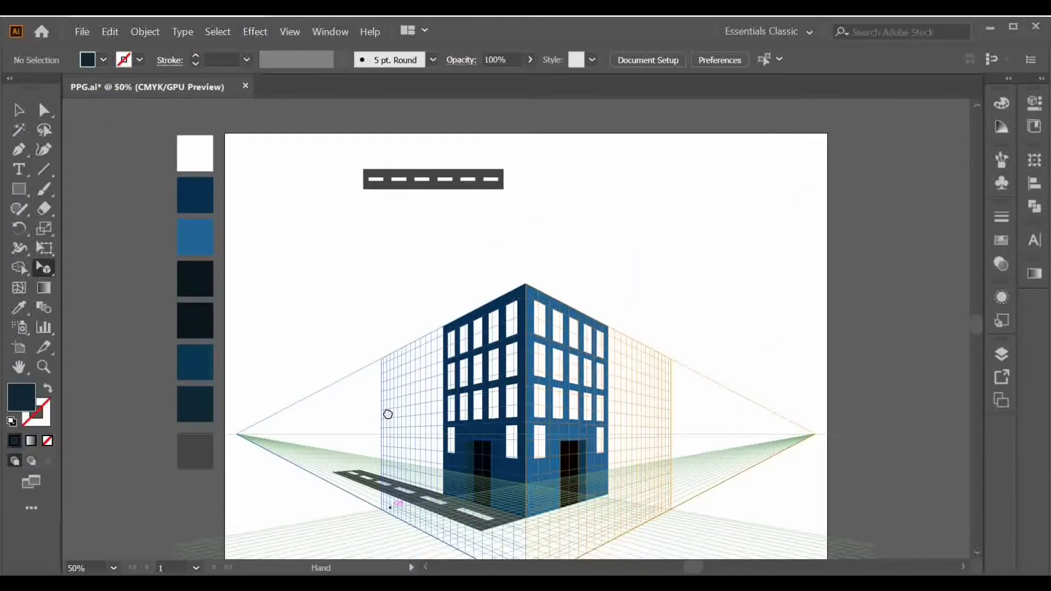
left_click_drag(416, 179, 577, 507)
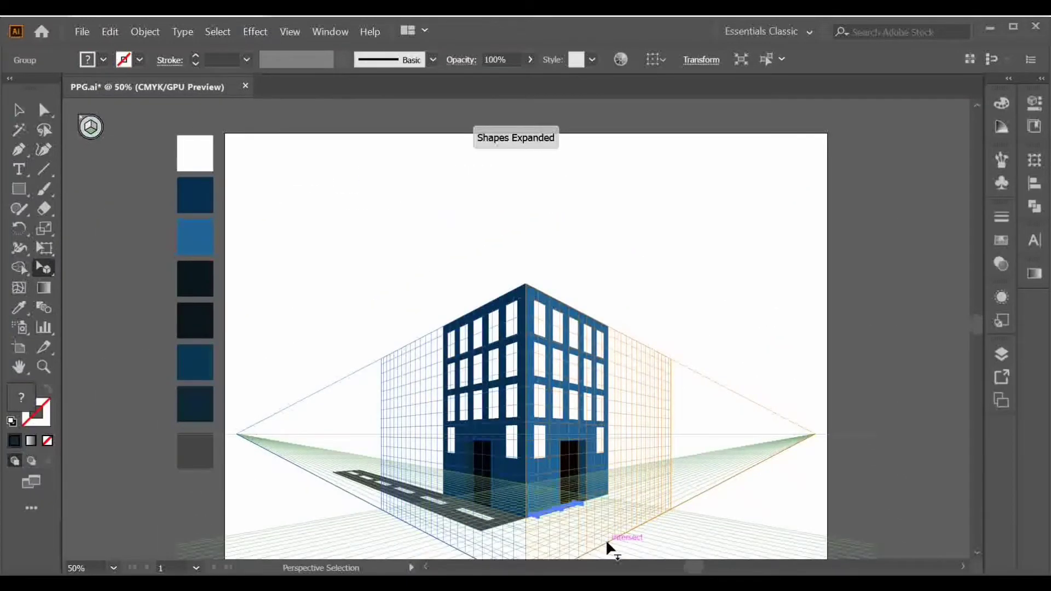
- Enlarge the second road to join the first at the front corner and stretch it toward the right vanishing point
key("ctrl+plus")
key("ctrl+plus")
key("ctrl+plus")
key("ctrl+plus")
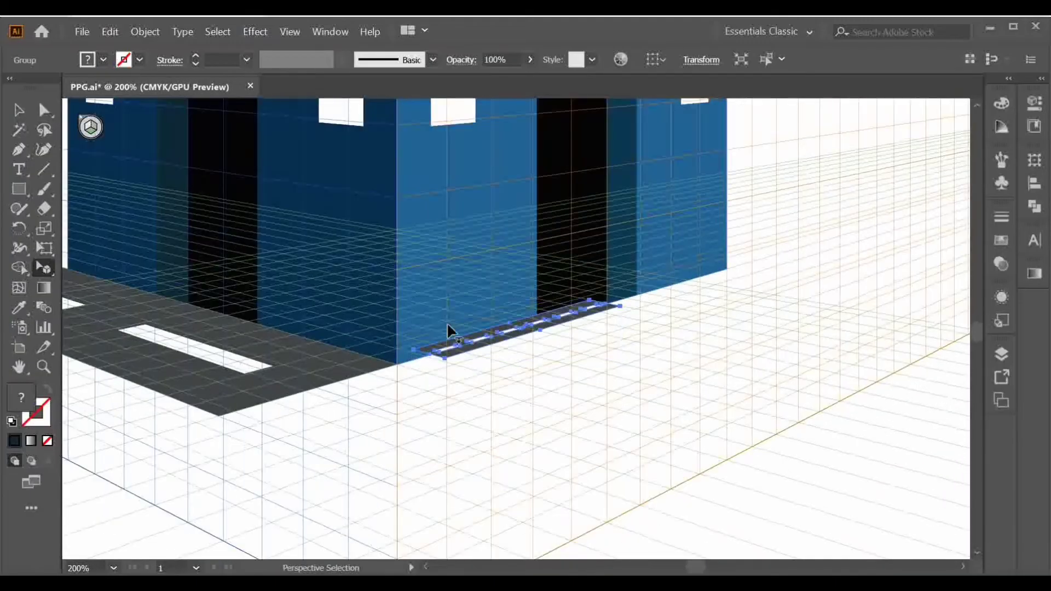
left_click_drag(453, 357, 397, 486)
left_click_drag(542, 368, 967, 227)
key("ctrl+minus")
key("ctrl+minus")
key("ctrl+minus")
left_click_drag(632, 288, 737, 249)
- Extend the first road's far end farther toward the left vanishing point and deselect it
left_click(258, 297)
left_click_drag(200, 271, 131, 250)
left_click(120, 189)
left_click(17, 111)
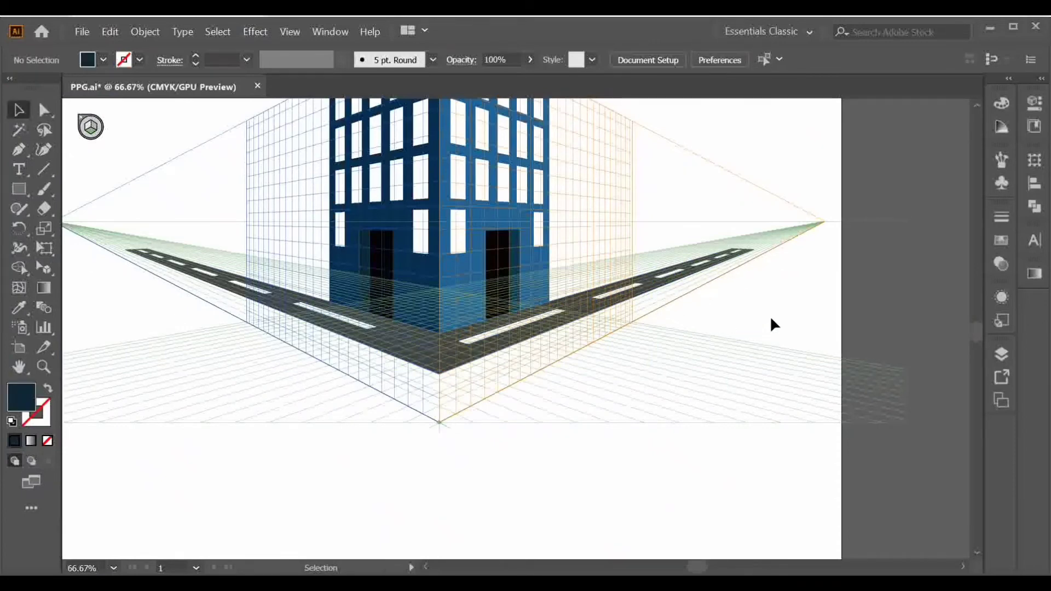
- Draw a thin roof-trim rectangle on the left grid plane along the top edge of the dark blue facade
key("ctrl+minus")
key("ctrl+minus")
key("ctrl+0")
key("m")
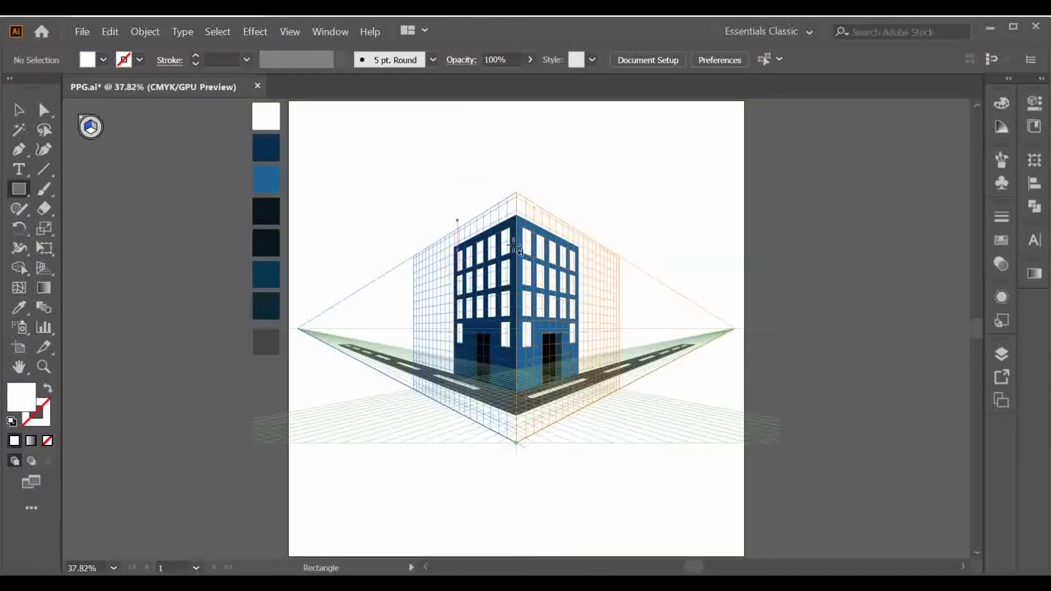
left_click_drag(516, 210, 454, 253)
key("ctrl+plus")
key("ctrl+plus")
key("ctrl+plus")
key("ctrl+plus")
key("ctrl+plus")
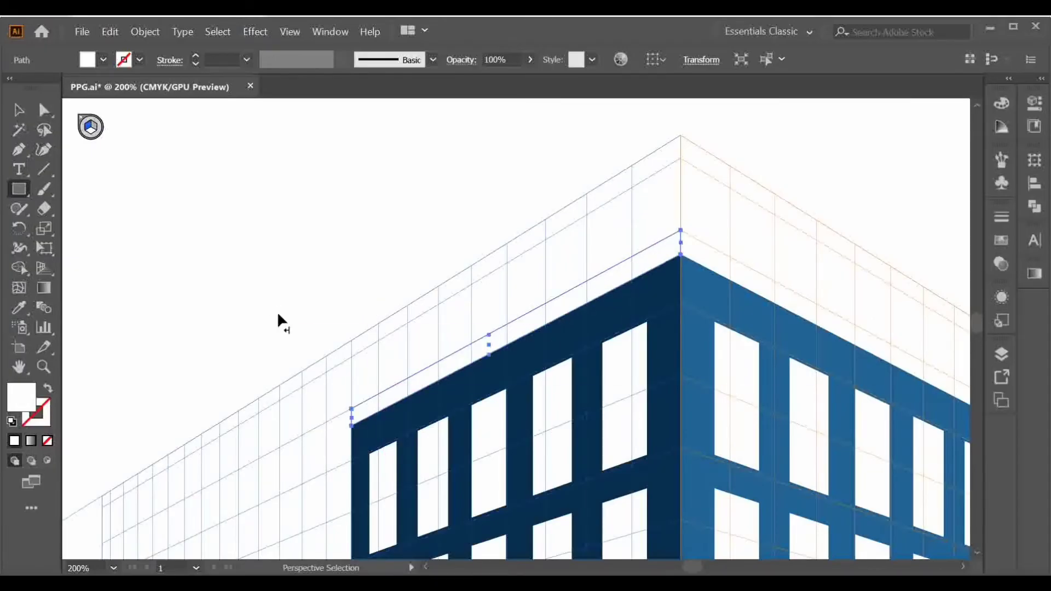
- Fill the roof trim with the near-black palette swatch
key("ctrl+minus")
key("ctrl+minus")
key("ctrl+minus")
key("ctrl+minus")
key("i")
left_click(235, 313)
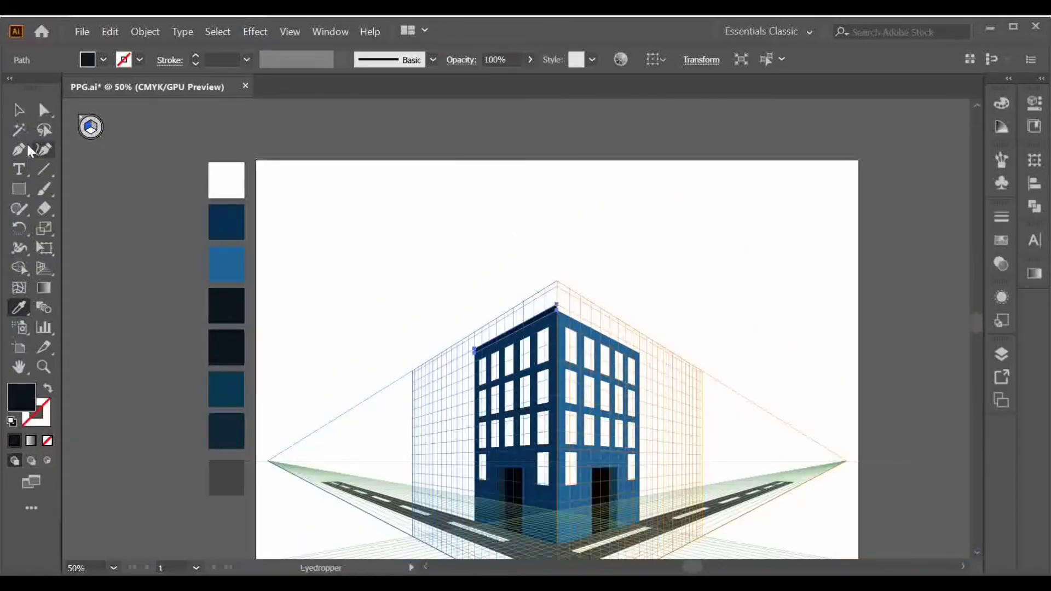
key("v")
- Draw a matching near-black roof trim on the right grid plane along the light blue facade's top edge
key("m")
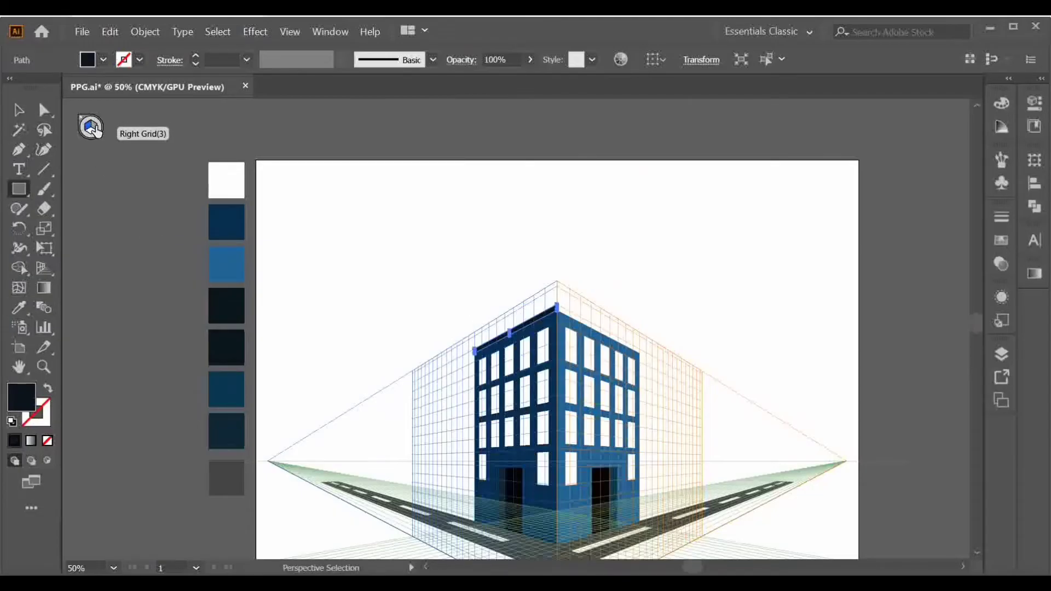
left_click(95, 126)
left_click_drag(558, 306, 646, 357)
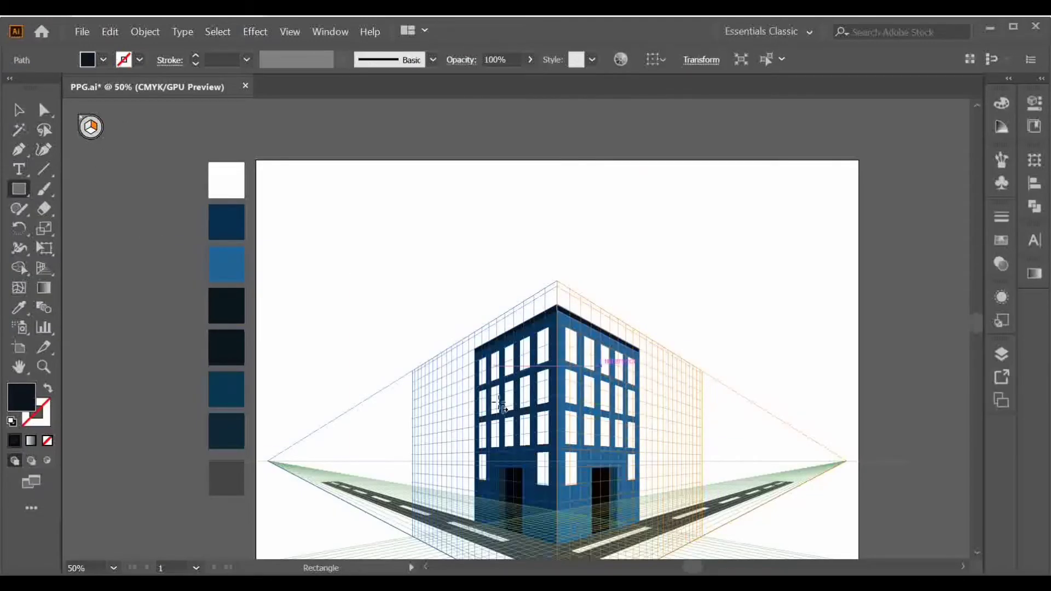
key("i")
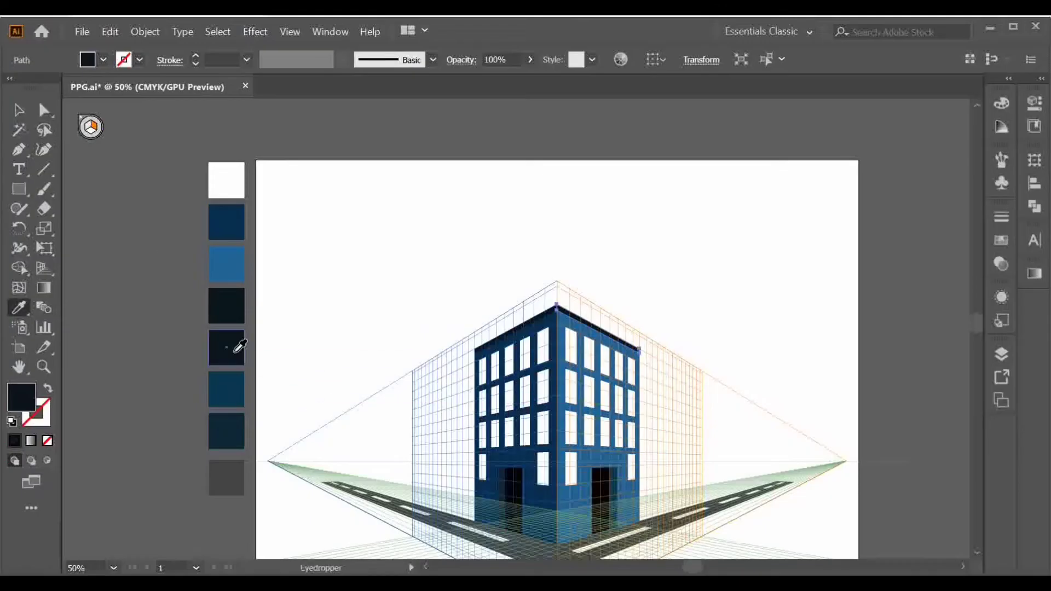
left_click(19, 109)
key("ctrl+equal")
left_click(451, 294, "ctrl")
- Hide the perspective grid and group all parts of the building
key("ctrl+minus")
left_click_drag(471, 313, 444, 197)
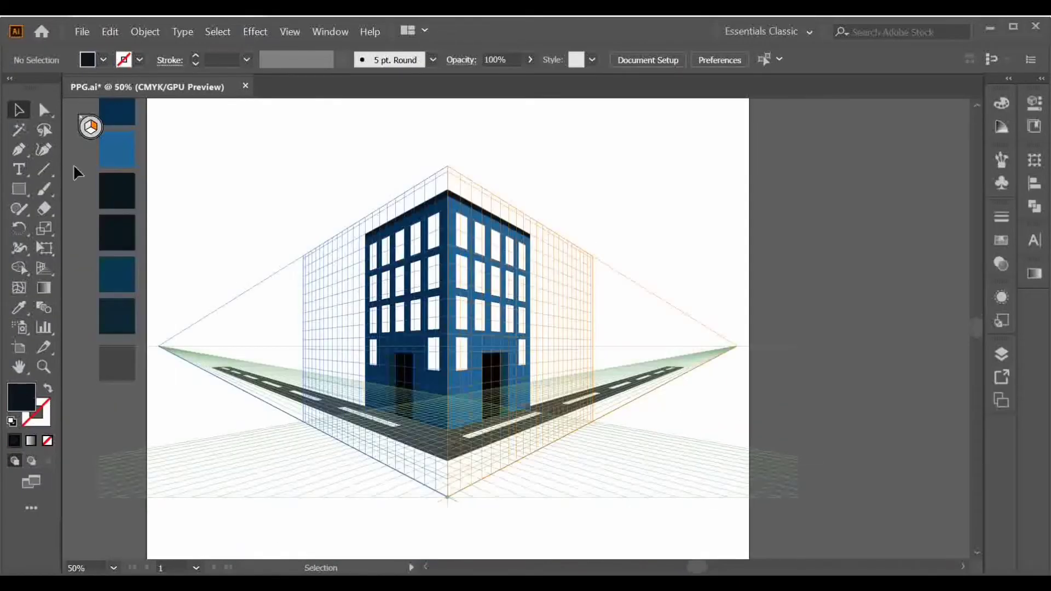
key("ctrl+shift+i")
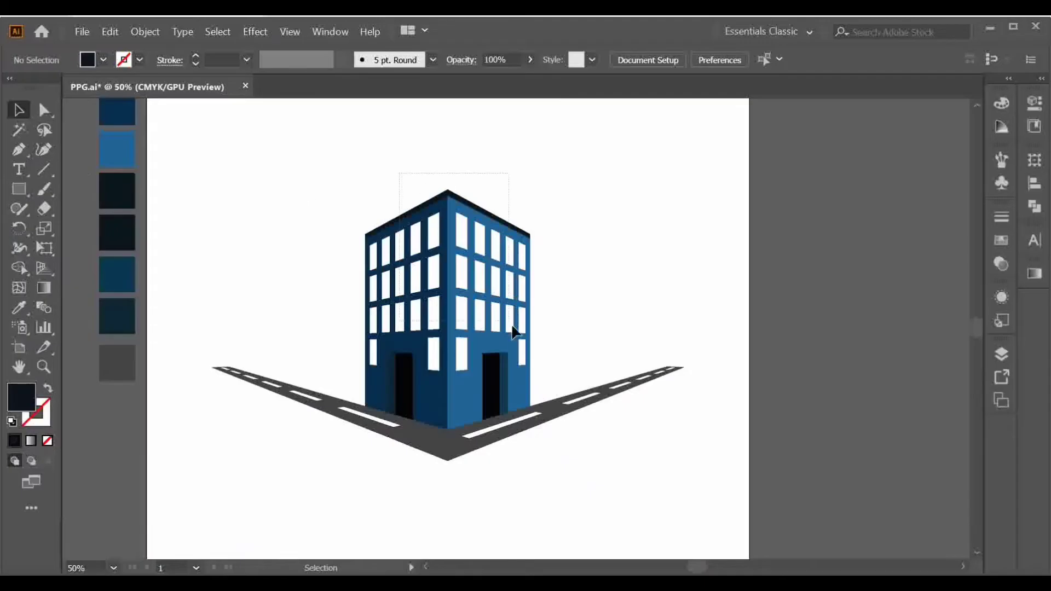
left_click(539, 384)
left_click(606, 257)
left_click(466, 308)
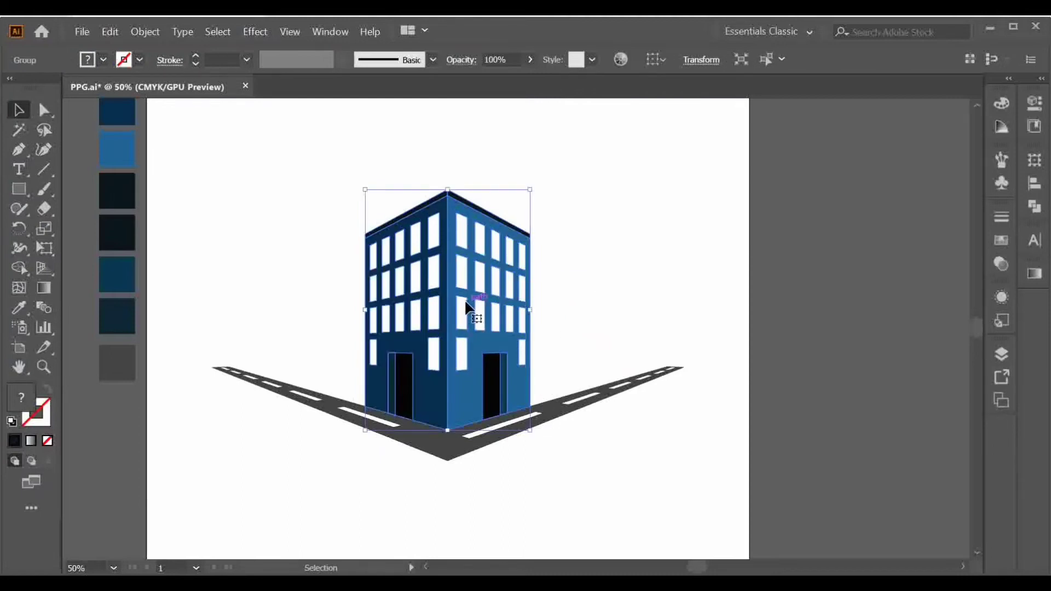
left_click(567, 280)
- Duplicate the building along the right road, scale the copy down and send it to the back
left_click_drag(461, 307, 576, 276)
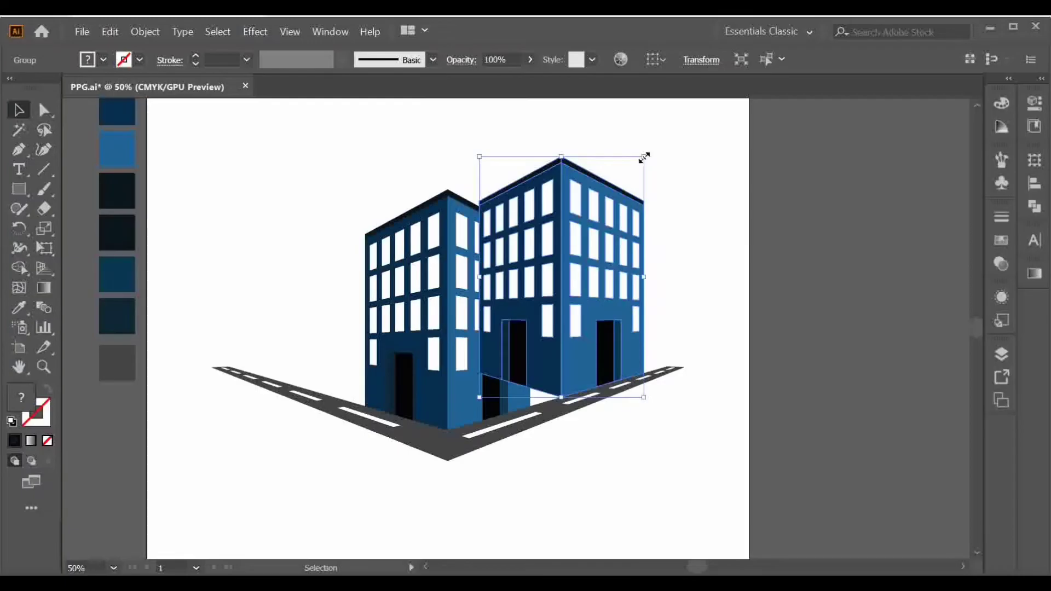
left_click_drag(641, 156, 613, 200)
left_click_drag(570, 291, 563, 336)
left_click(658, 264)
right_click(568, 336)
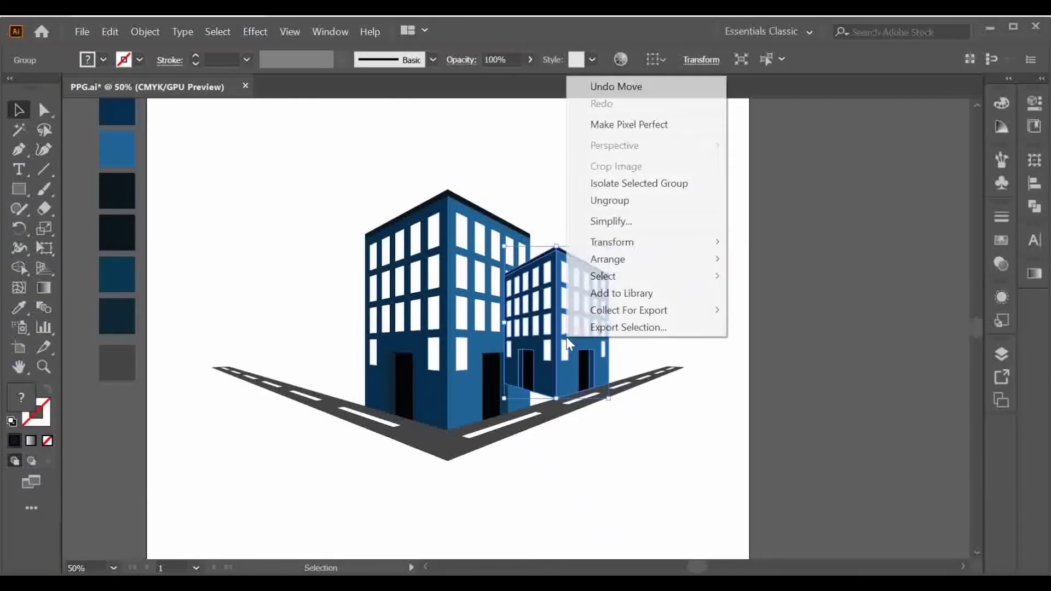
mouse_move(650, 261)
left_click(774, 310)
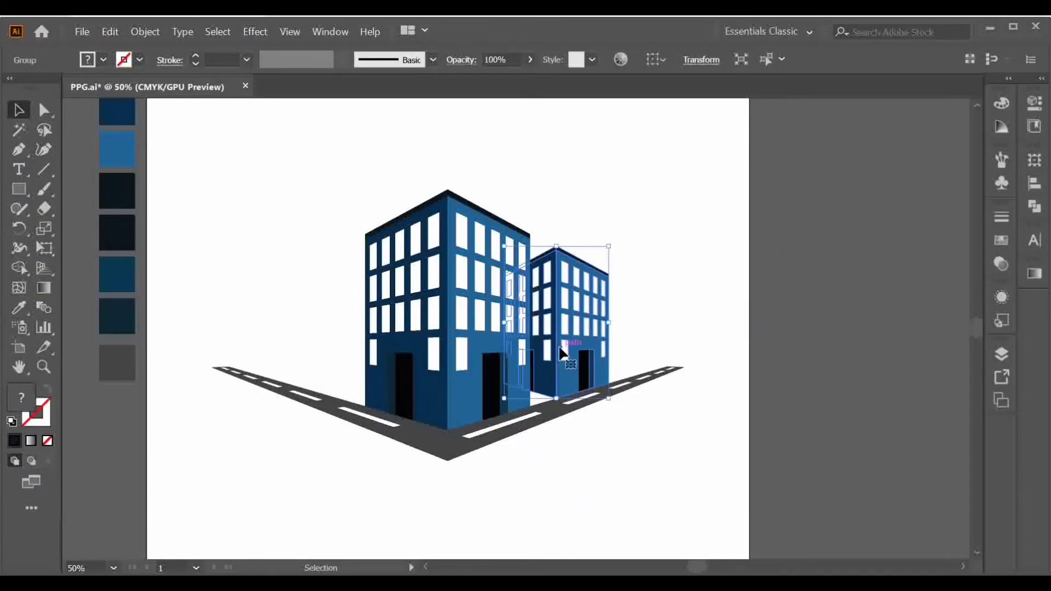
- Duplicate the small building toward the right road's far end, enlarge the copy and arrange it behind the others
left_click_drag(564, 352, 633, 332)
left_click_drag(627, 225, 628, 193)
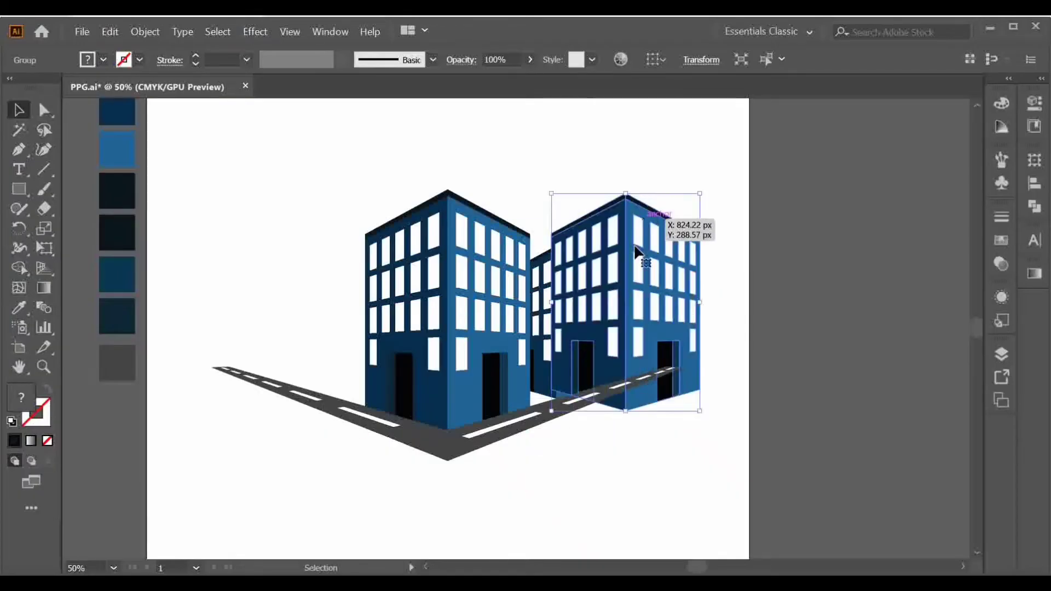
left_click_drag(627, 293, 623, 269)
right_click(634, 272)
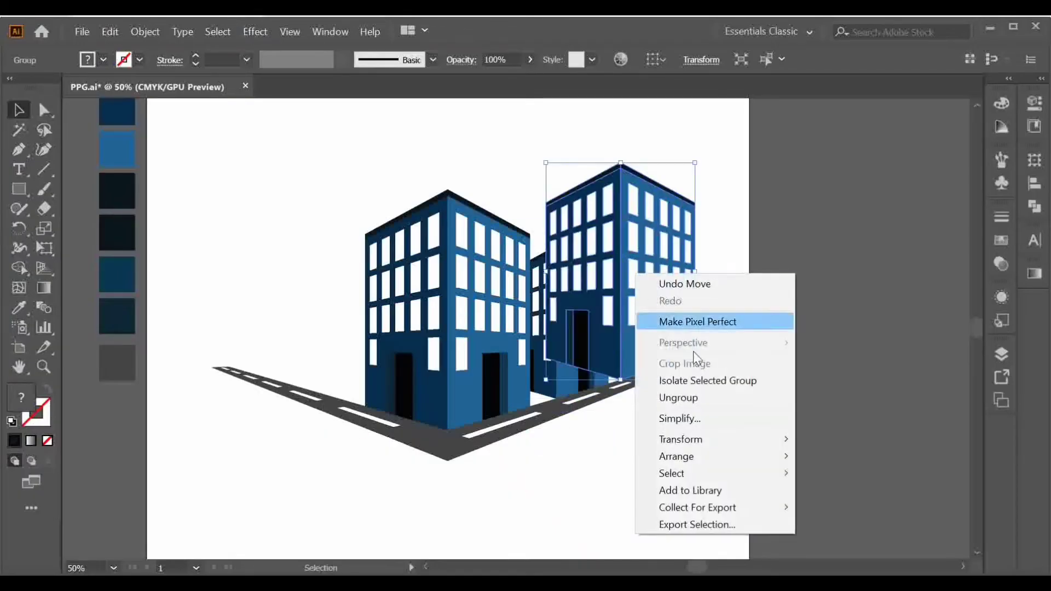
mouse_move(683, 454)
left_click(904, 495)
left_click(731, 471)
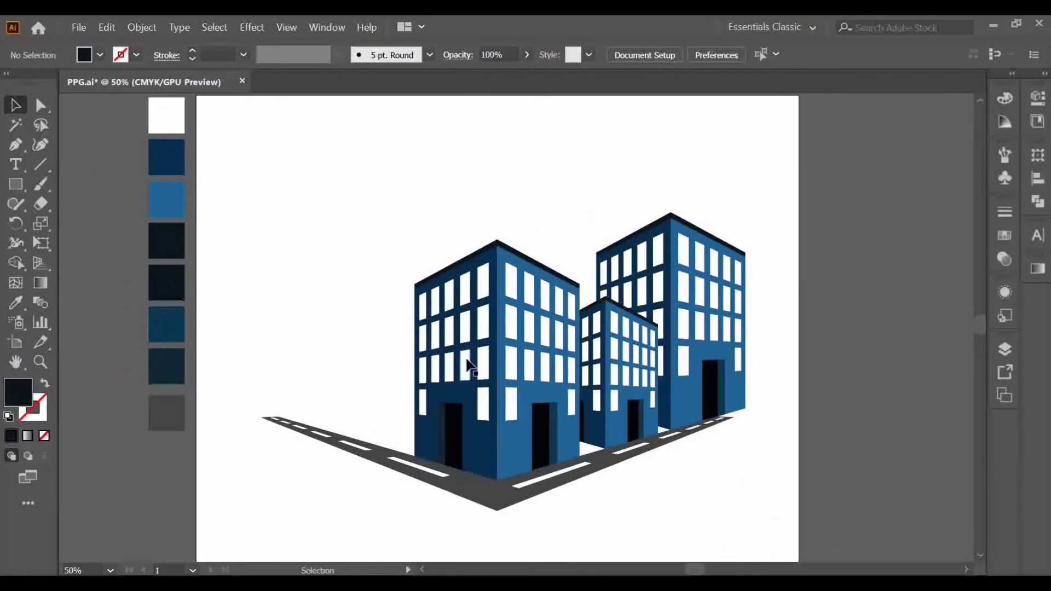
- Duplicate the front building onto the left road and scale the copy down
left_click(468, 364)
left_click_drag(468, 364, 392, 357)
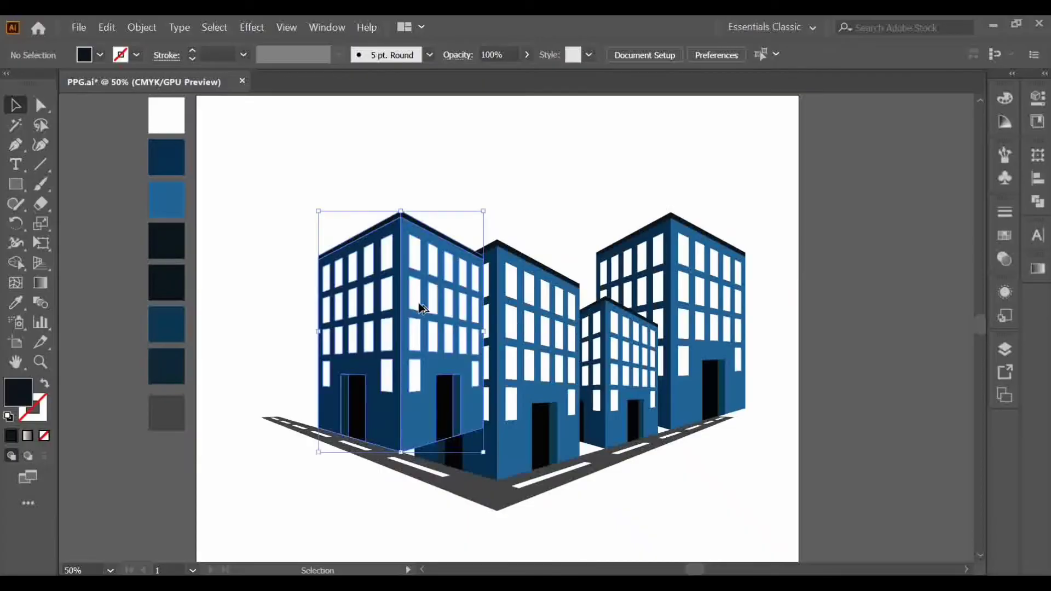
left_click_drag(484, 211, 472, 270)
- Place another building copy near the left road's far end and send it to the back
left_click_drag(408, 335, 329, 371)
left_click_drag(362, 307, 390, 266)
left_click_drag(335, 364, 335, 365)
right_click(395, 298)
mouse_move(441, 486)
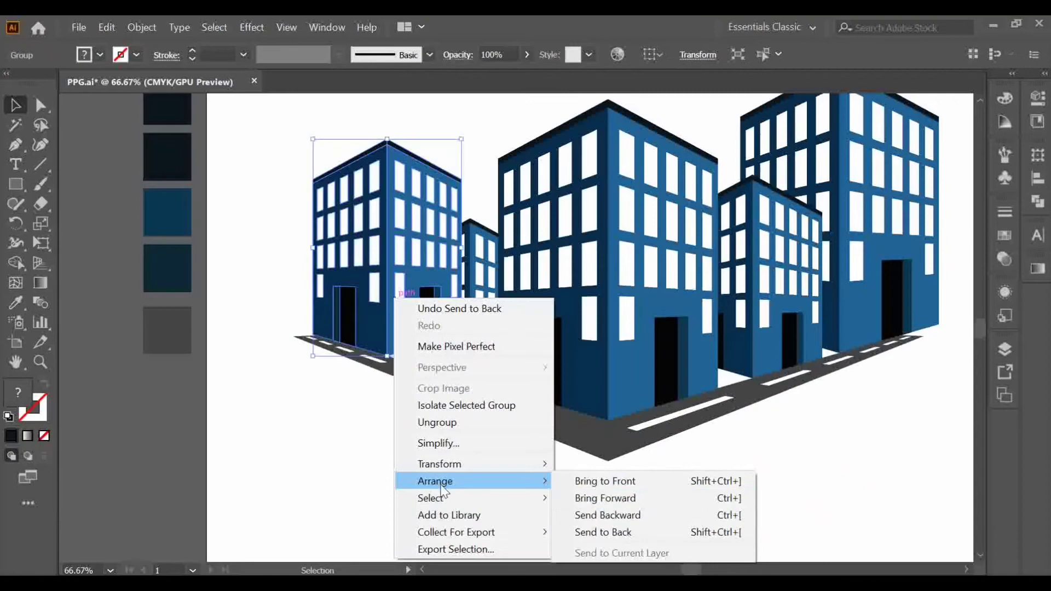
left_click(603, 532)
left_click(406, 500)
- Add a taller building copy behind the left-hand buildings, sent to the back
key("ctrl+minus")
left_click_drag(416, 246, 392, 315)
right_click(391, 313)
left_click(603, 546)
left_click_drag(401, 252, 401, 202)
- Duplicate the rear left building behind the front building, send the copy to the back and stretch it taller
left_click_drag(397, 273, 504, 260)
right_click(473, 225)
mouse_move(540, 408)
left_click(682, 459)
left_click_drag(535, 281, 543, 281)
left_click_drag(479, 174, 479, 168)
- Add a building copy at the rear right, send it to the back, and make it taller and narrower
left_click(652, 327)
right_click(586, 283)
mouse_move(650, 466)
left_click_drag(652, 326, 603, 270)
left_click(795, 516)
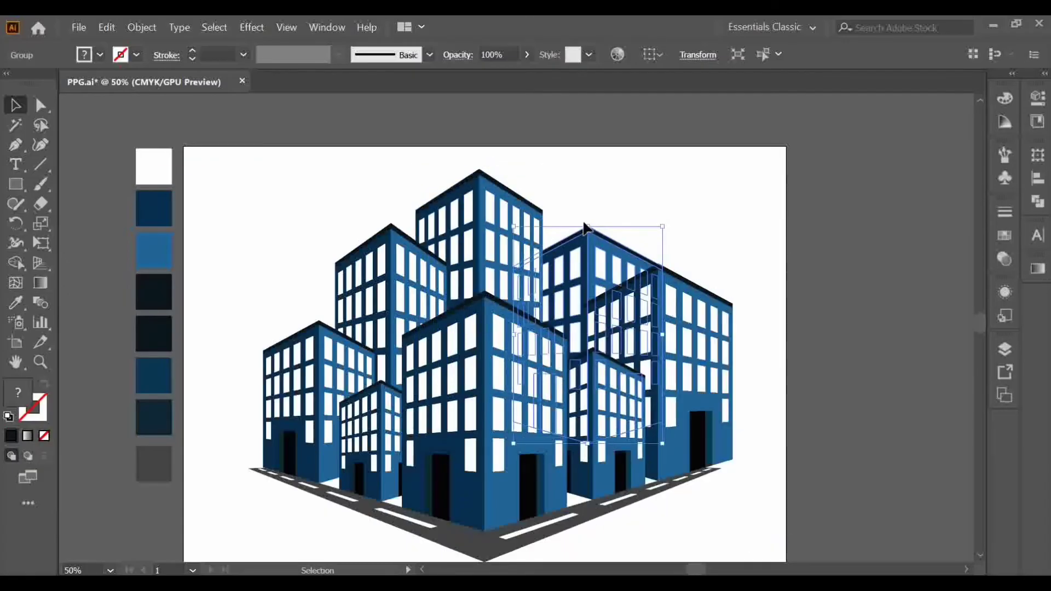
left_click_drag(589, 228, 589, 214)
left_click_drag(665, 326, 639, 327)
left_click(693, 537)
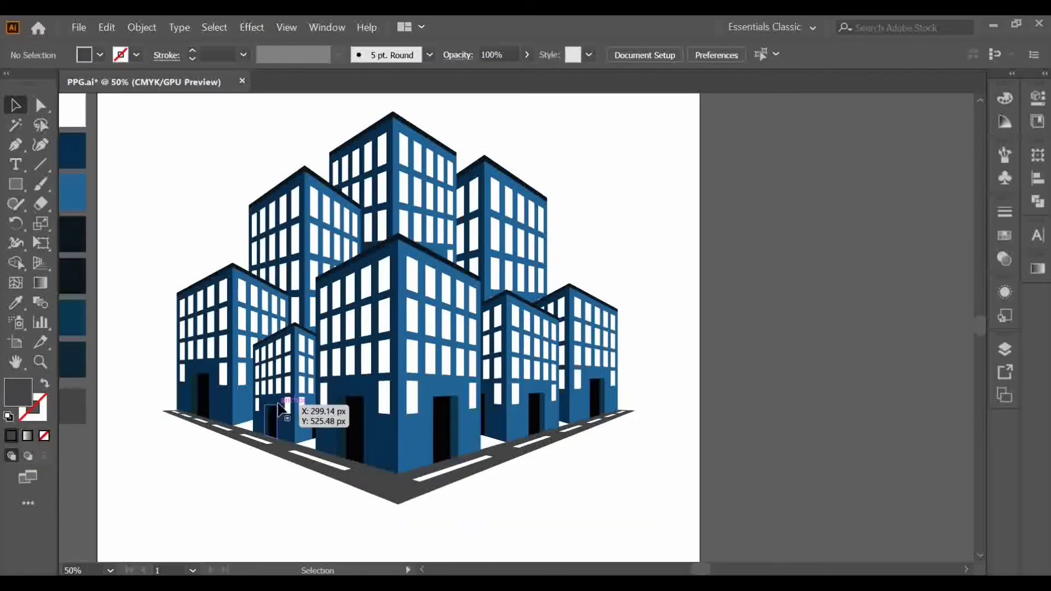
- Make the small building beside the left road slightly taller
left_click(280, 408)
left_click_drag(336, 322, 345, 311)
left_click(272, 496)
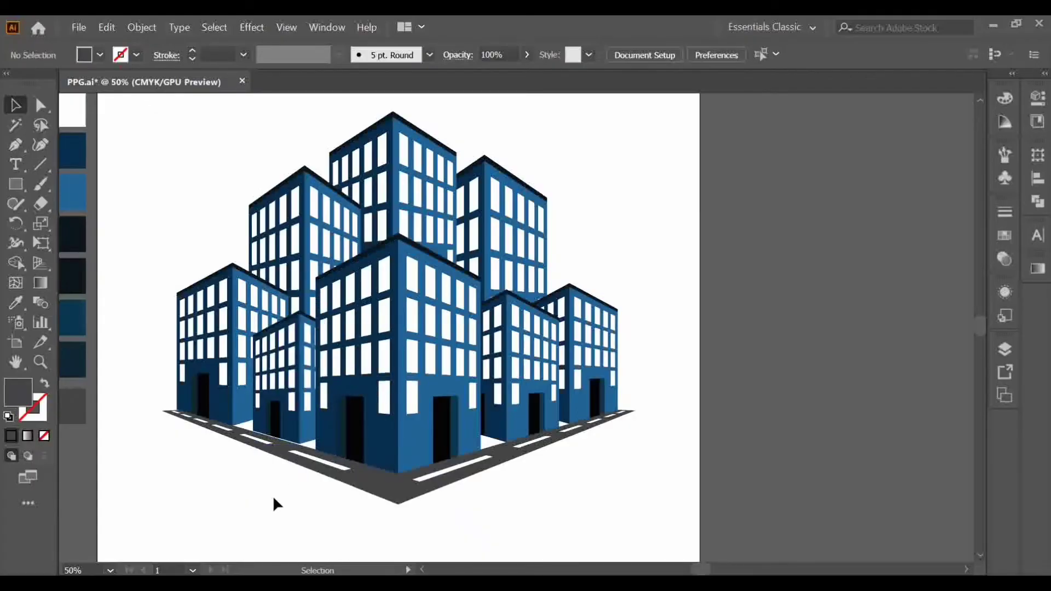
- Group all buildings and roads and enlarge the group to span slightly beyond the artboard's width
key("ctrl+minus")
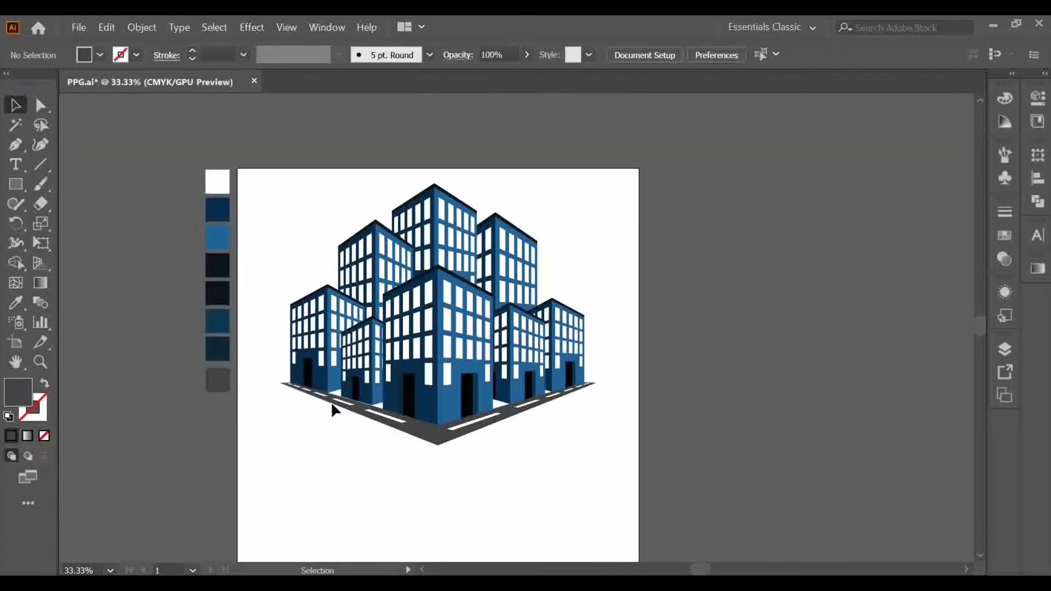
left_click_drag(264, 206, 573, 465)
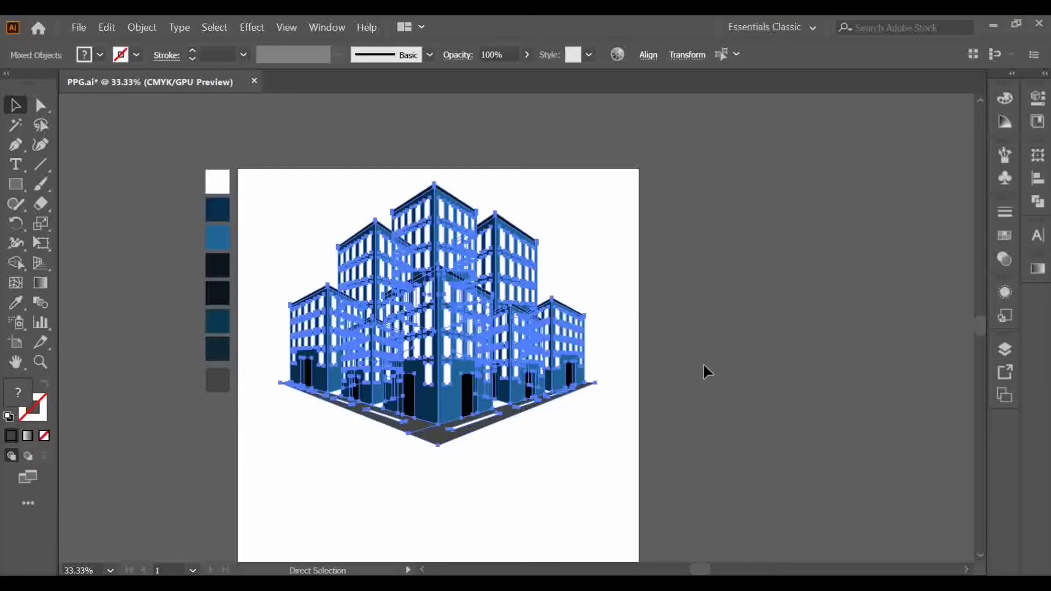
left_click(224, 470)
left_click_drag(264, 251, 678, 461)
key("ctrl+minus")
left_click(729, 464)
left_click_drag(518, 346, 517, 378)
- Align the cityscape group to the artboard's vertical center
left_click(660, 55)
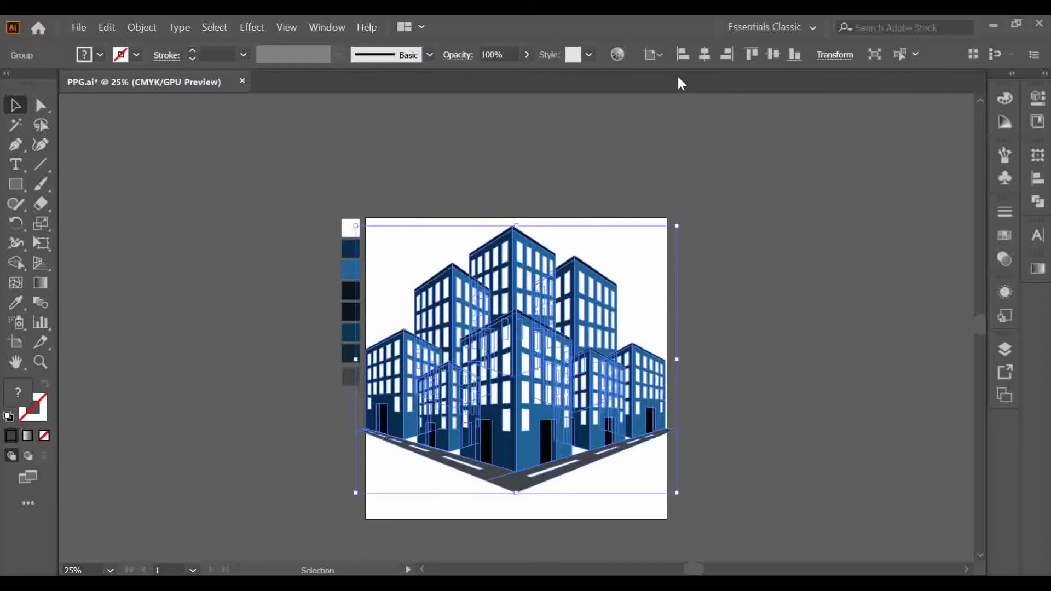
left_click(773, 59)
left_click(737, 422)
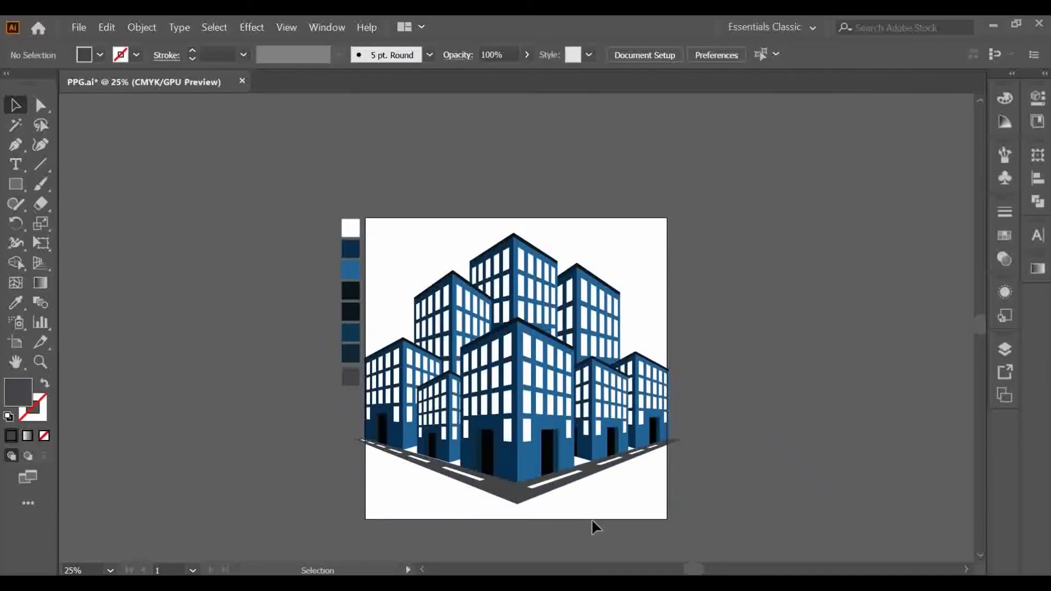
- Draw a rectangle spanning the artboard's full width over roughly its upper half
left_click_drag(605, 507, 584, 474)
left_click(17, 185)
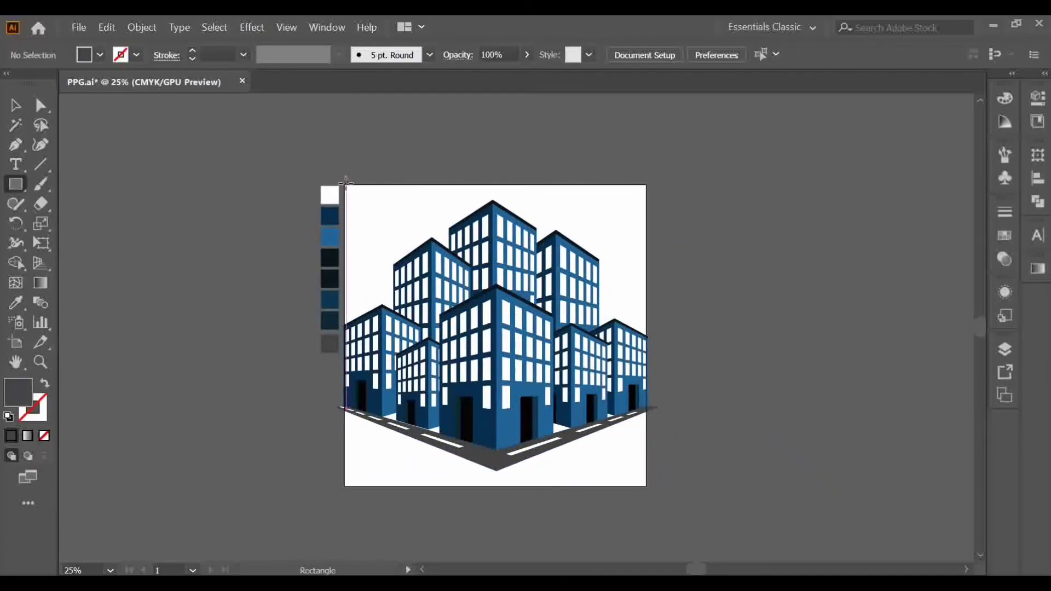
left_click_drag(346, 185, 646, 341)
left_click_drag(351, 264, 344, 262)
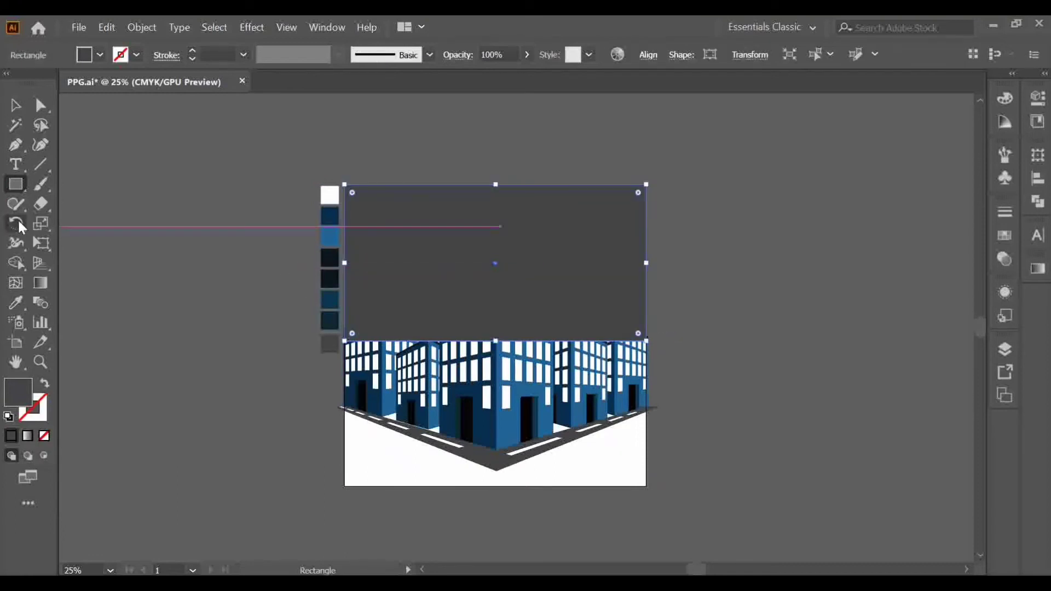
- Fill the rectangle with a lighter sky-blue tint of the palette's bright blue
key("i")
left_click(333, 238)
left_click(17, 105)
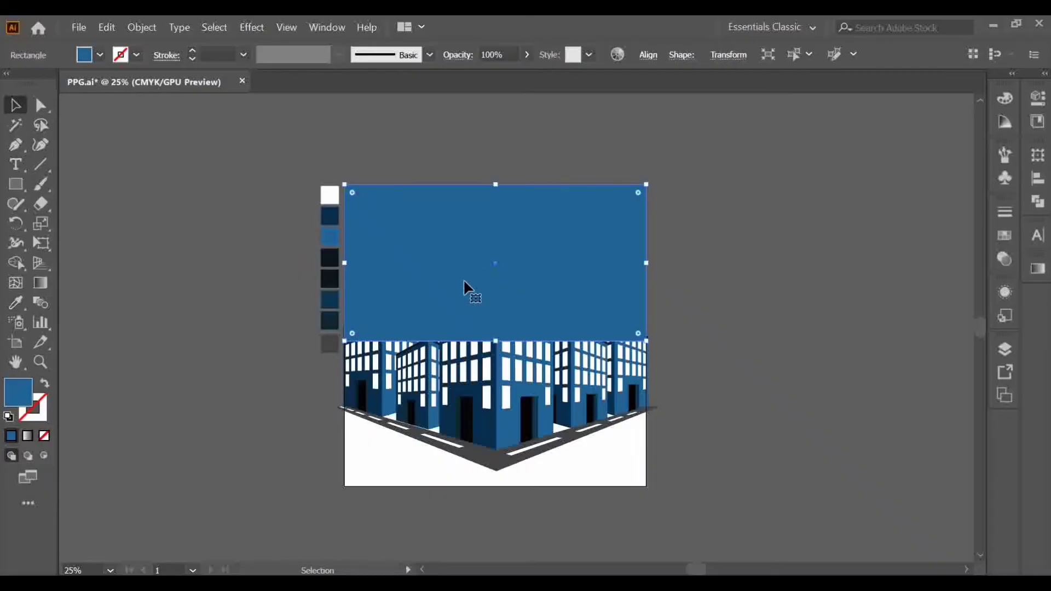
double_click(21, 392)
left_click(435, 218)
left_click(701, 200)
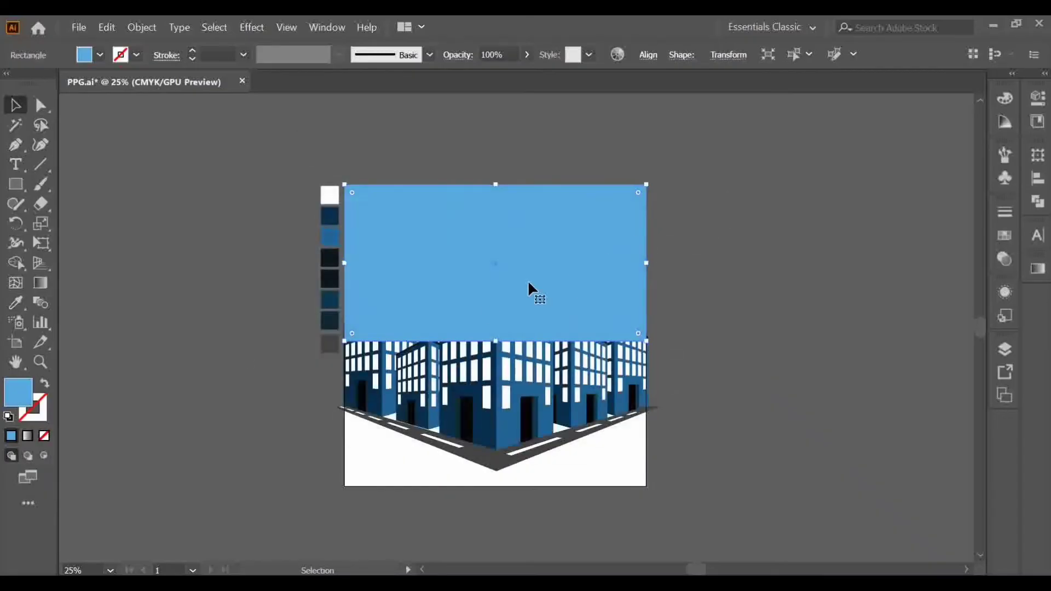
- Apply a linear gradient to the sky rectangle, removing the black stop and moving the blue stop to 100%
left_click(1039, 268)
left_click(885, 415)
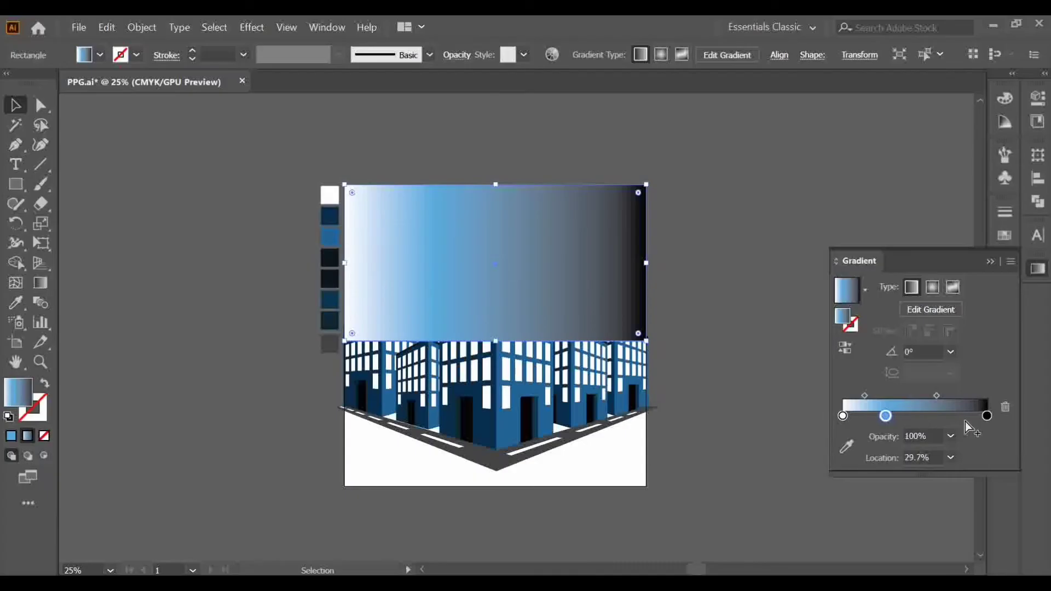
left_click_drag(987, 415, 891, 483)
left_click_drag(885, 415, 987, 416)
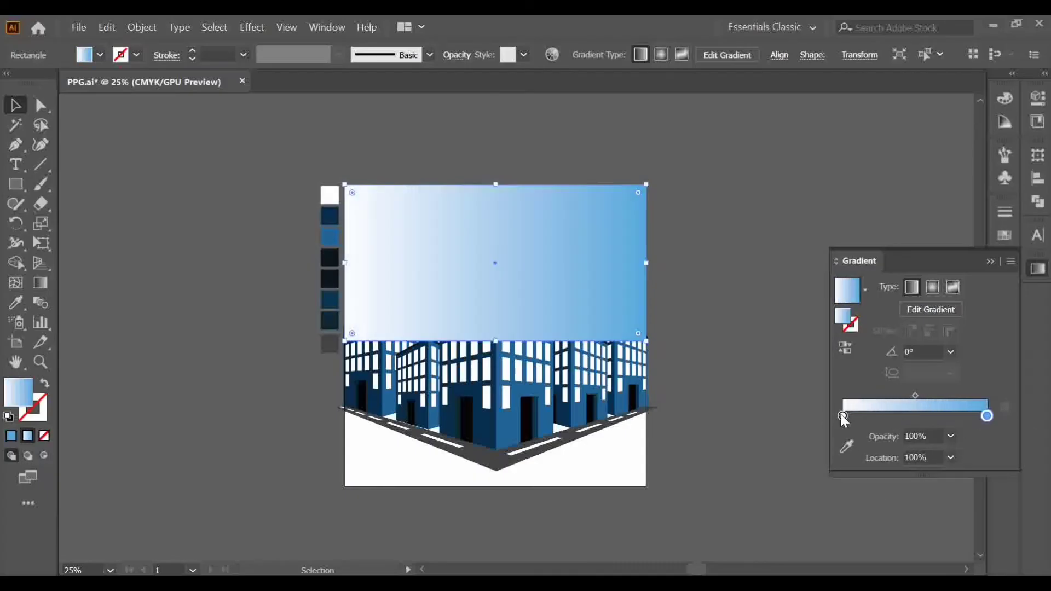
- Move the gradient's white stop to 16.01% and recolor it CMYK Cyan
left_click_drag(843, 417, 865, 416)
double_click(866, 415)
left_click(775, 290)
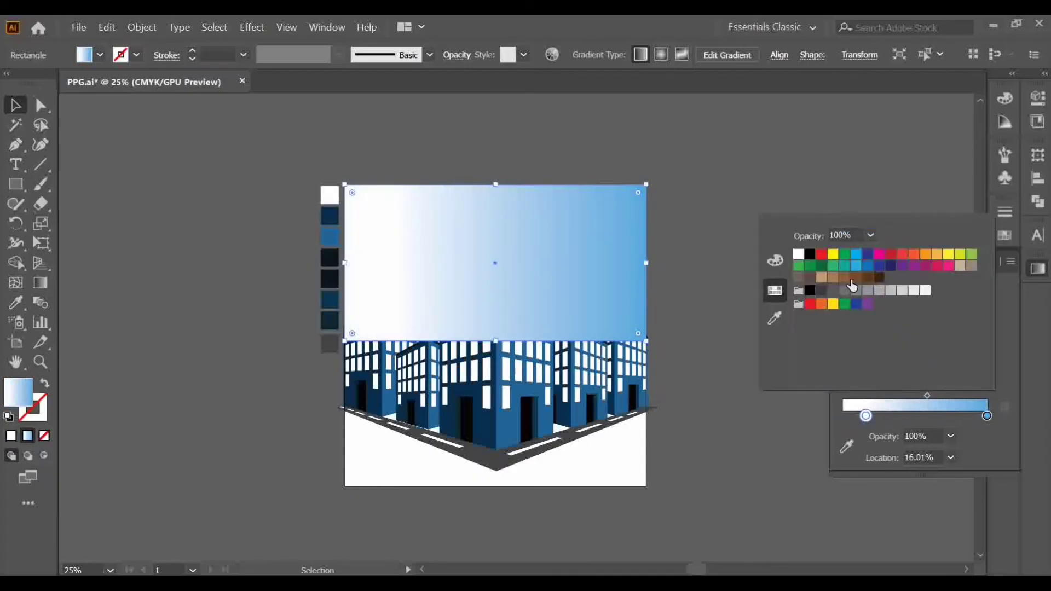
left_click(856, 269)
left_click(857, 256)
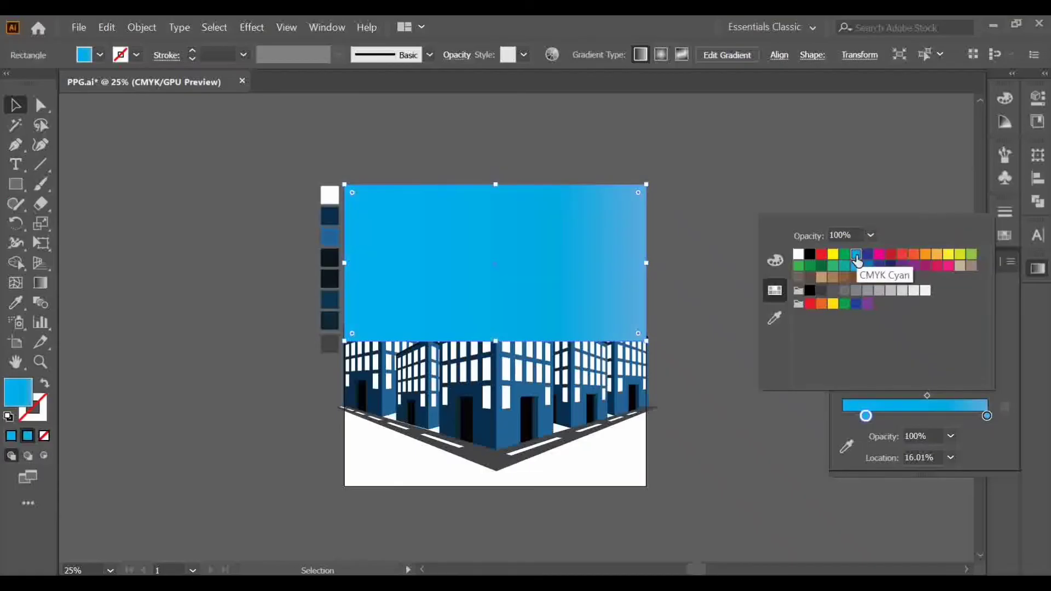
- Darken the cyan gradient stop by setting its K value to 20%
left_click(774, 318)
double_click(865, 396)
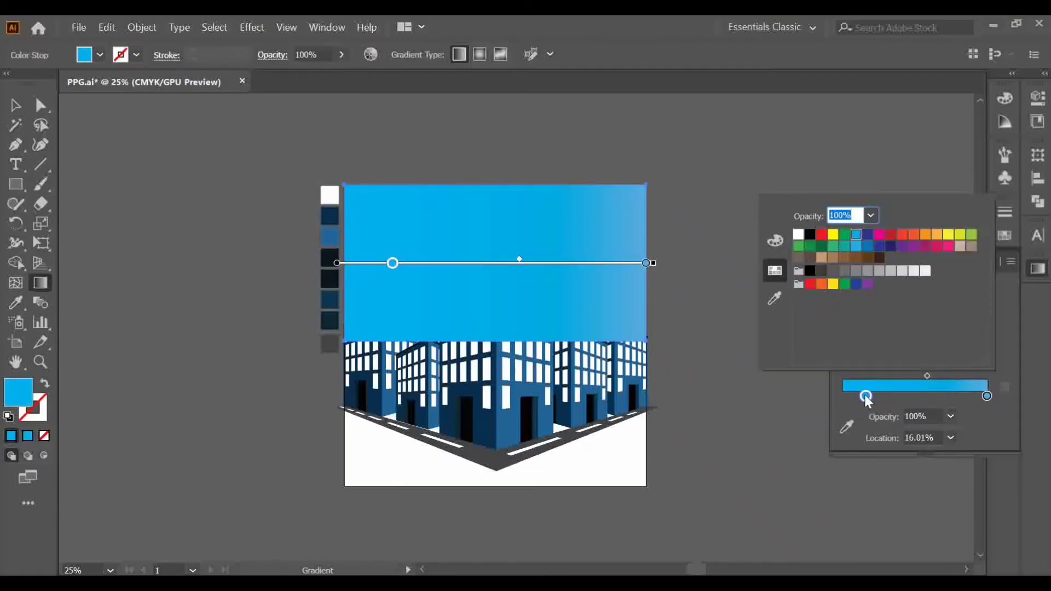
left_click(775, 241)
left_click_drag(850, 309, 872, 309)
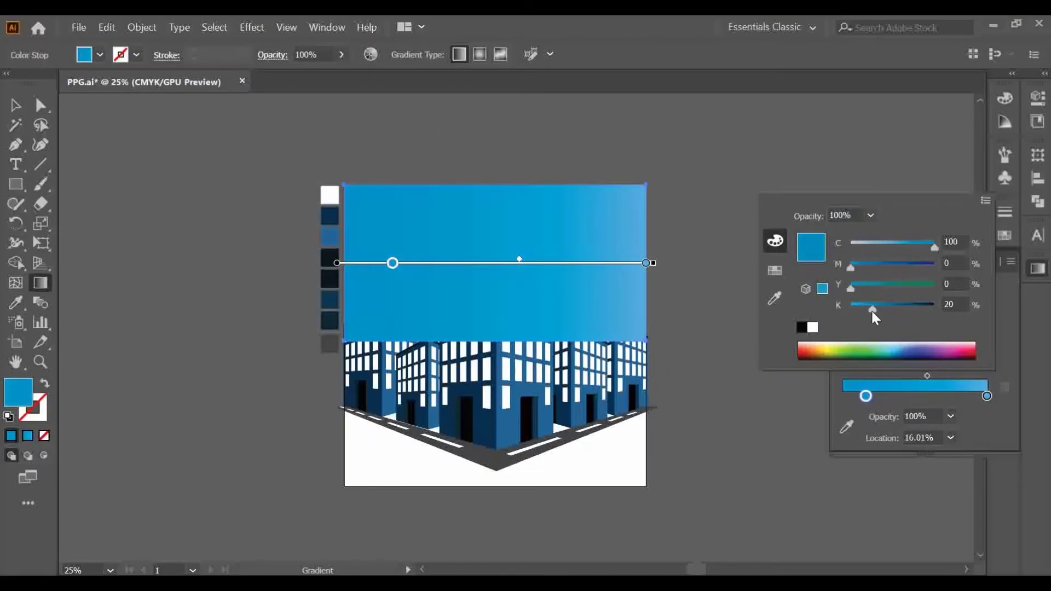
left_click(801, 380)
- Redirect the sky gradient vertically at about 89.8°, with the lighter blue at the upper edge, and send the sky rectangle to the back
mouse_move(487, 317)
left_mouse_down()
mouse_move(484, 184)
mouse_move(496, 181)
left_mouse_up()
right_click(454, 238)
mouse_move(528, 494)
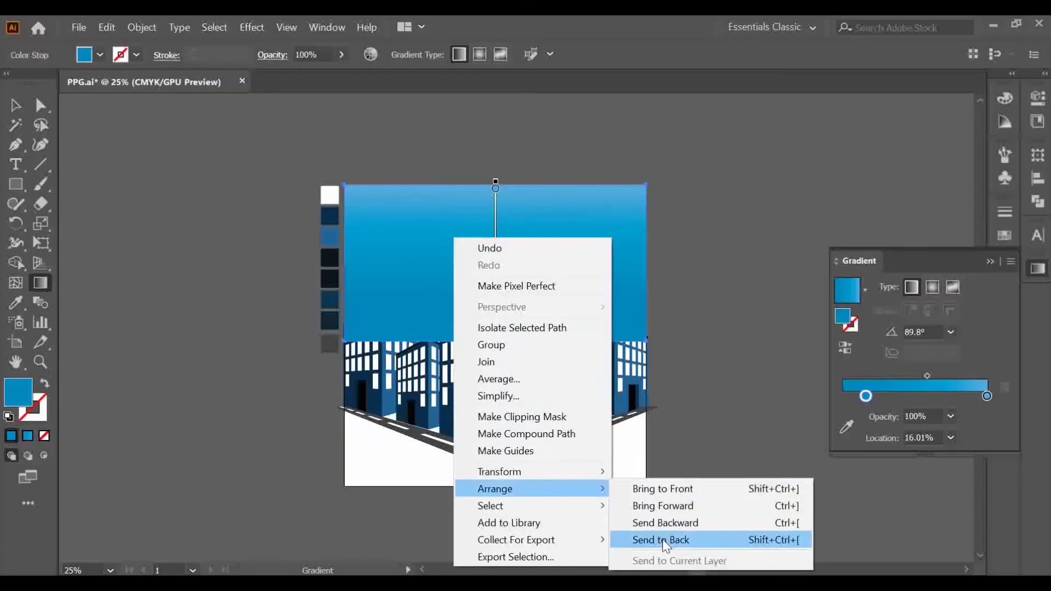
left_click(664, 540)
left_click(13, 108)
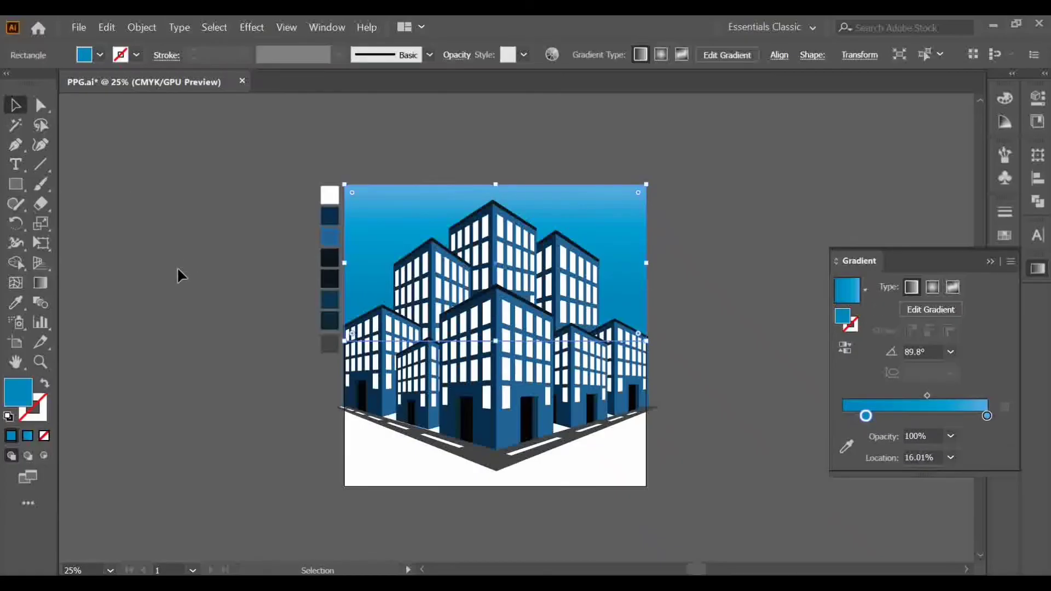
left_click(172, 276)
- Draw a ground rectangle about 1128 by 342 px across the artboard's lower part and raise its dark blue gradient stop's Y value to 100%
left_click(15, 184)
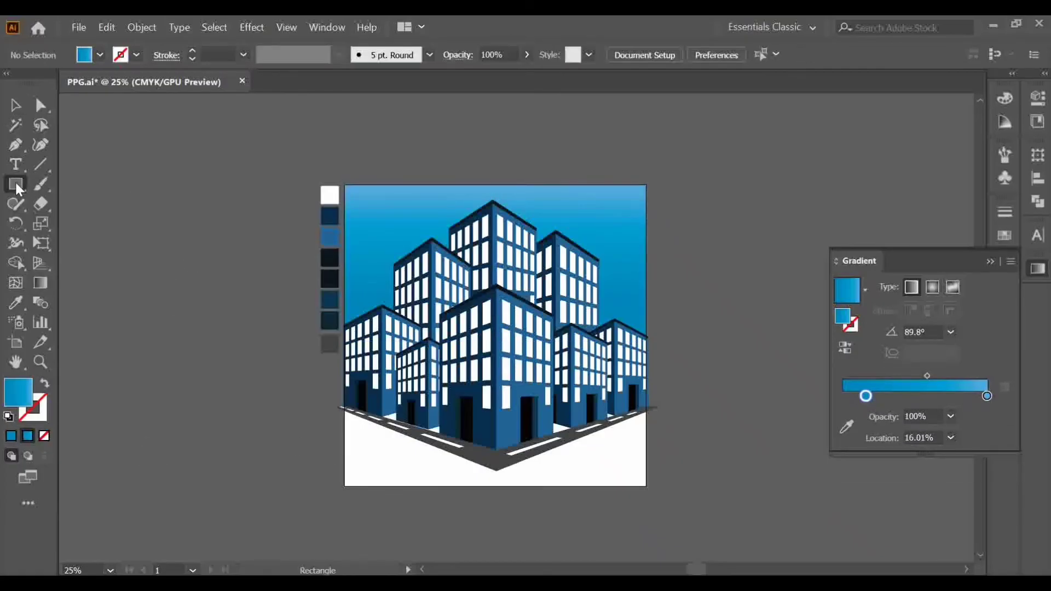
left_click_drag(336, 395, 677, 498)
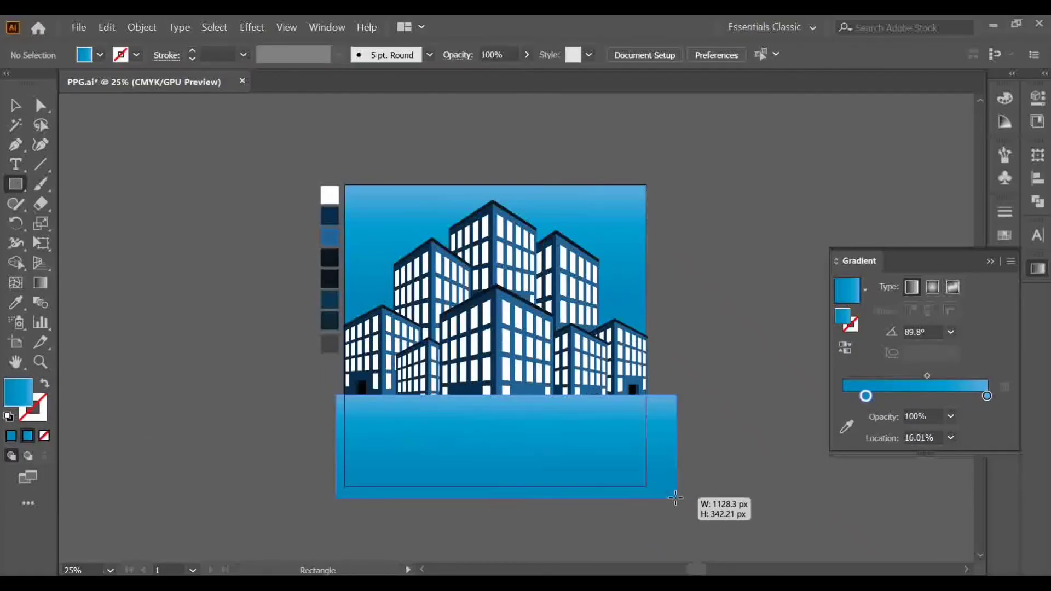
double_click(866, 416)
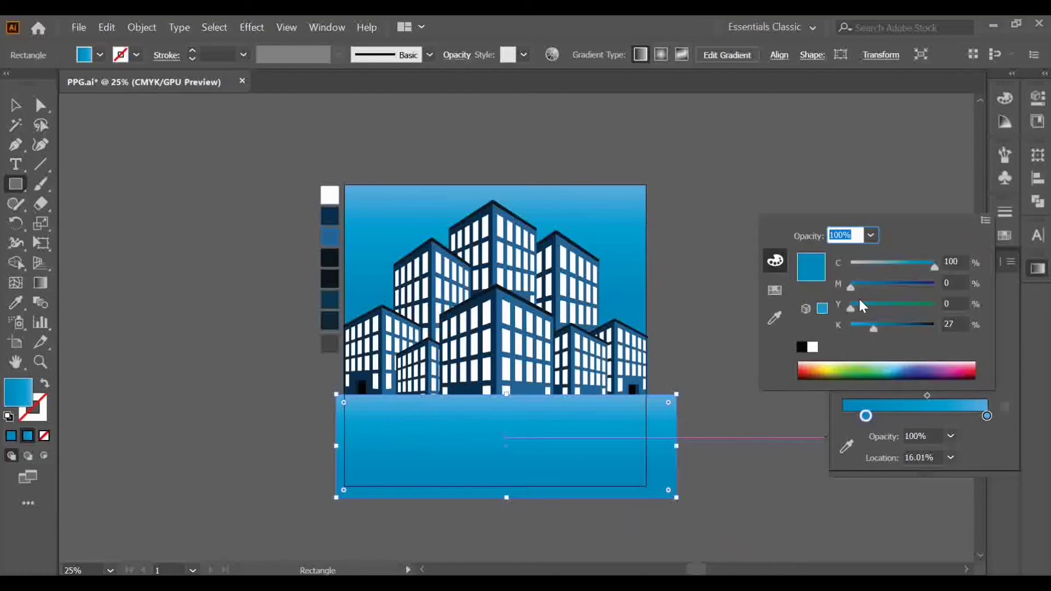
left_click_drag(851, 309, 935, 309)
- Recolor the ground gradient's light blue stop at 100% to light green, about C 59.61, M 0, Y 94.9, K 0
left_click(987, 417)
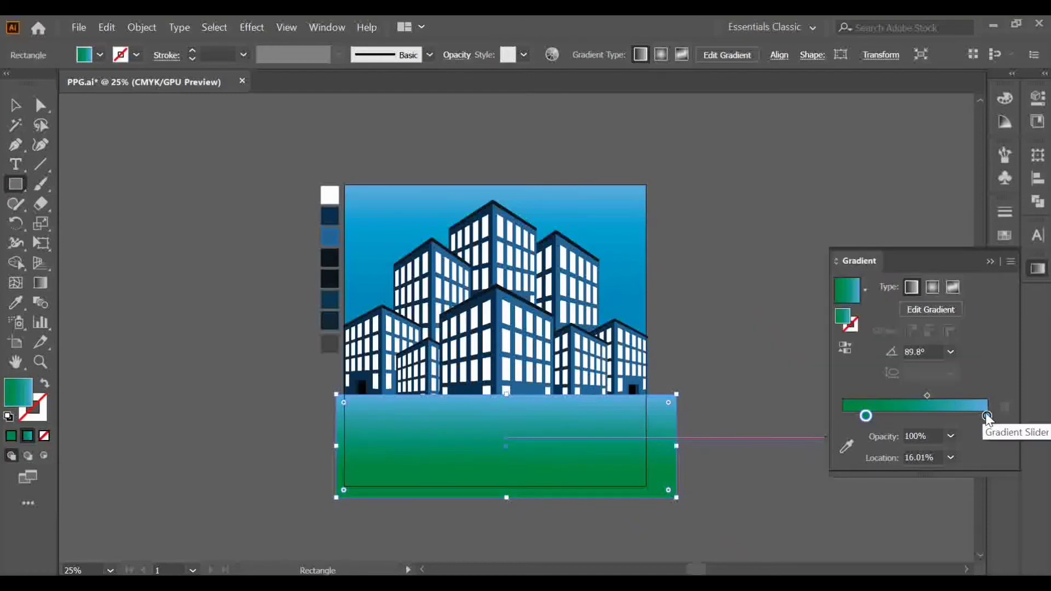
left_click(986, 416)
double_click(988, 416)
left_click(861, 370)
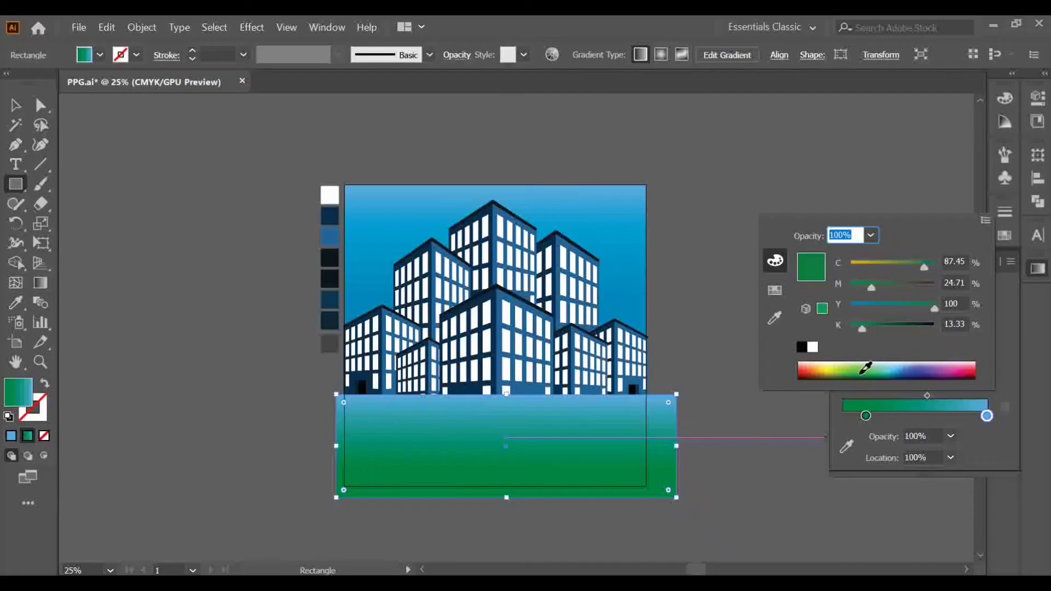
left_click(872, 363)
left_click(871, 364)
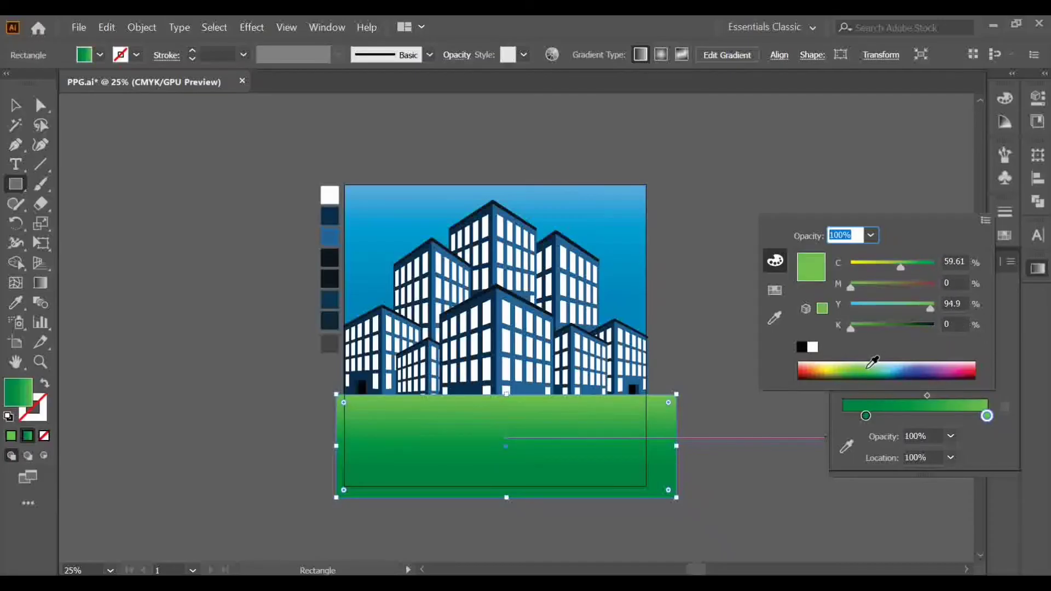